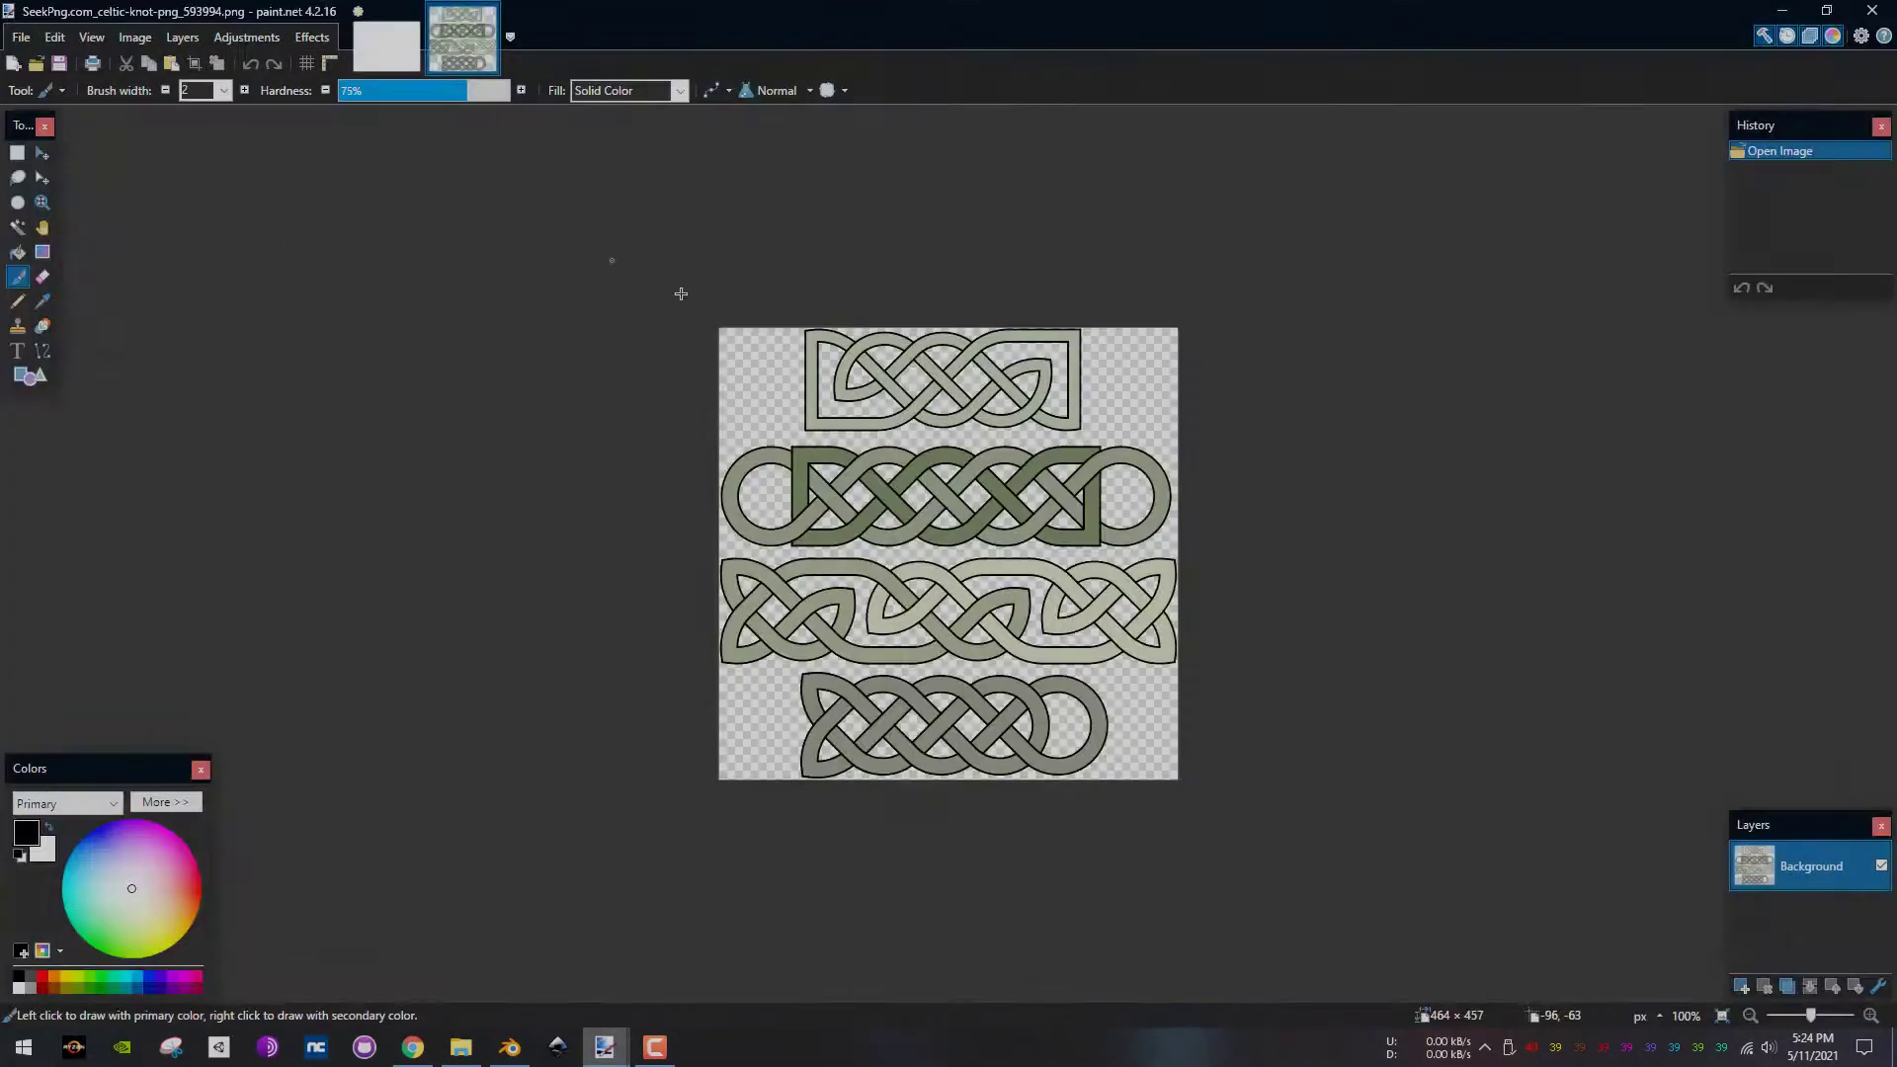
- Magic-wand select all the black outlines of the Celtic knot and erase them
{"action": "scroll", "coordinate": [678, 288], "scroll_direction": "up", "scroll_amount": 4, "text": "ctrl"}
{"action": "key", "text": "s"}
{"action": "left_click", "coordinate": [840, 605]}
{"action": "scroll", "coordinate": [787, 564], "scroll_direction": "up", "scroll_amount": 5, "text": "ctrl"}
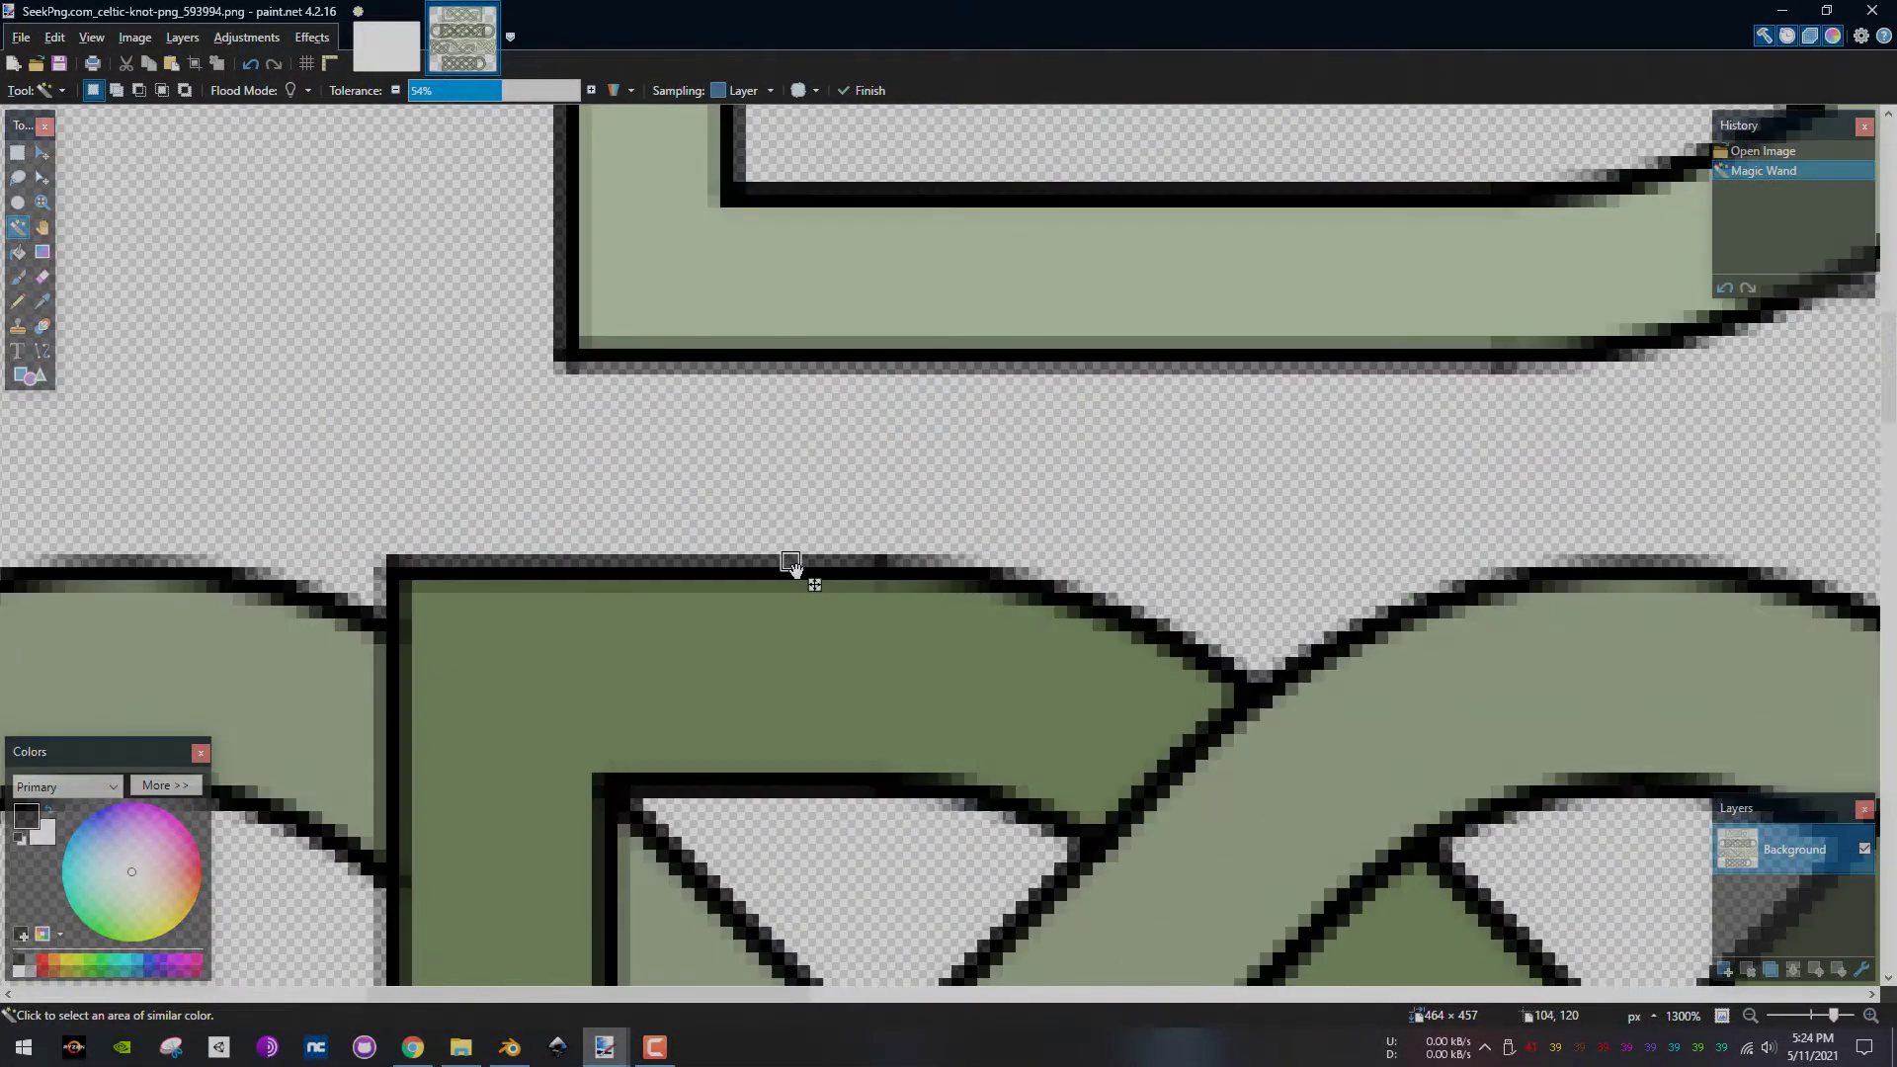
{"action": "left_click", "coordinate": [860, 445]}
{"action": "scroll", "coordinate": [886, 429], "scroll_direction": "down", "scroll_amount": 5, "text": "ctrl"}
- Save the cleaned knot picture as 1.png
{"action": "left_click", "coordinate": [20, 36]}
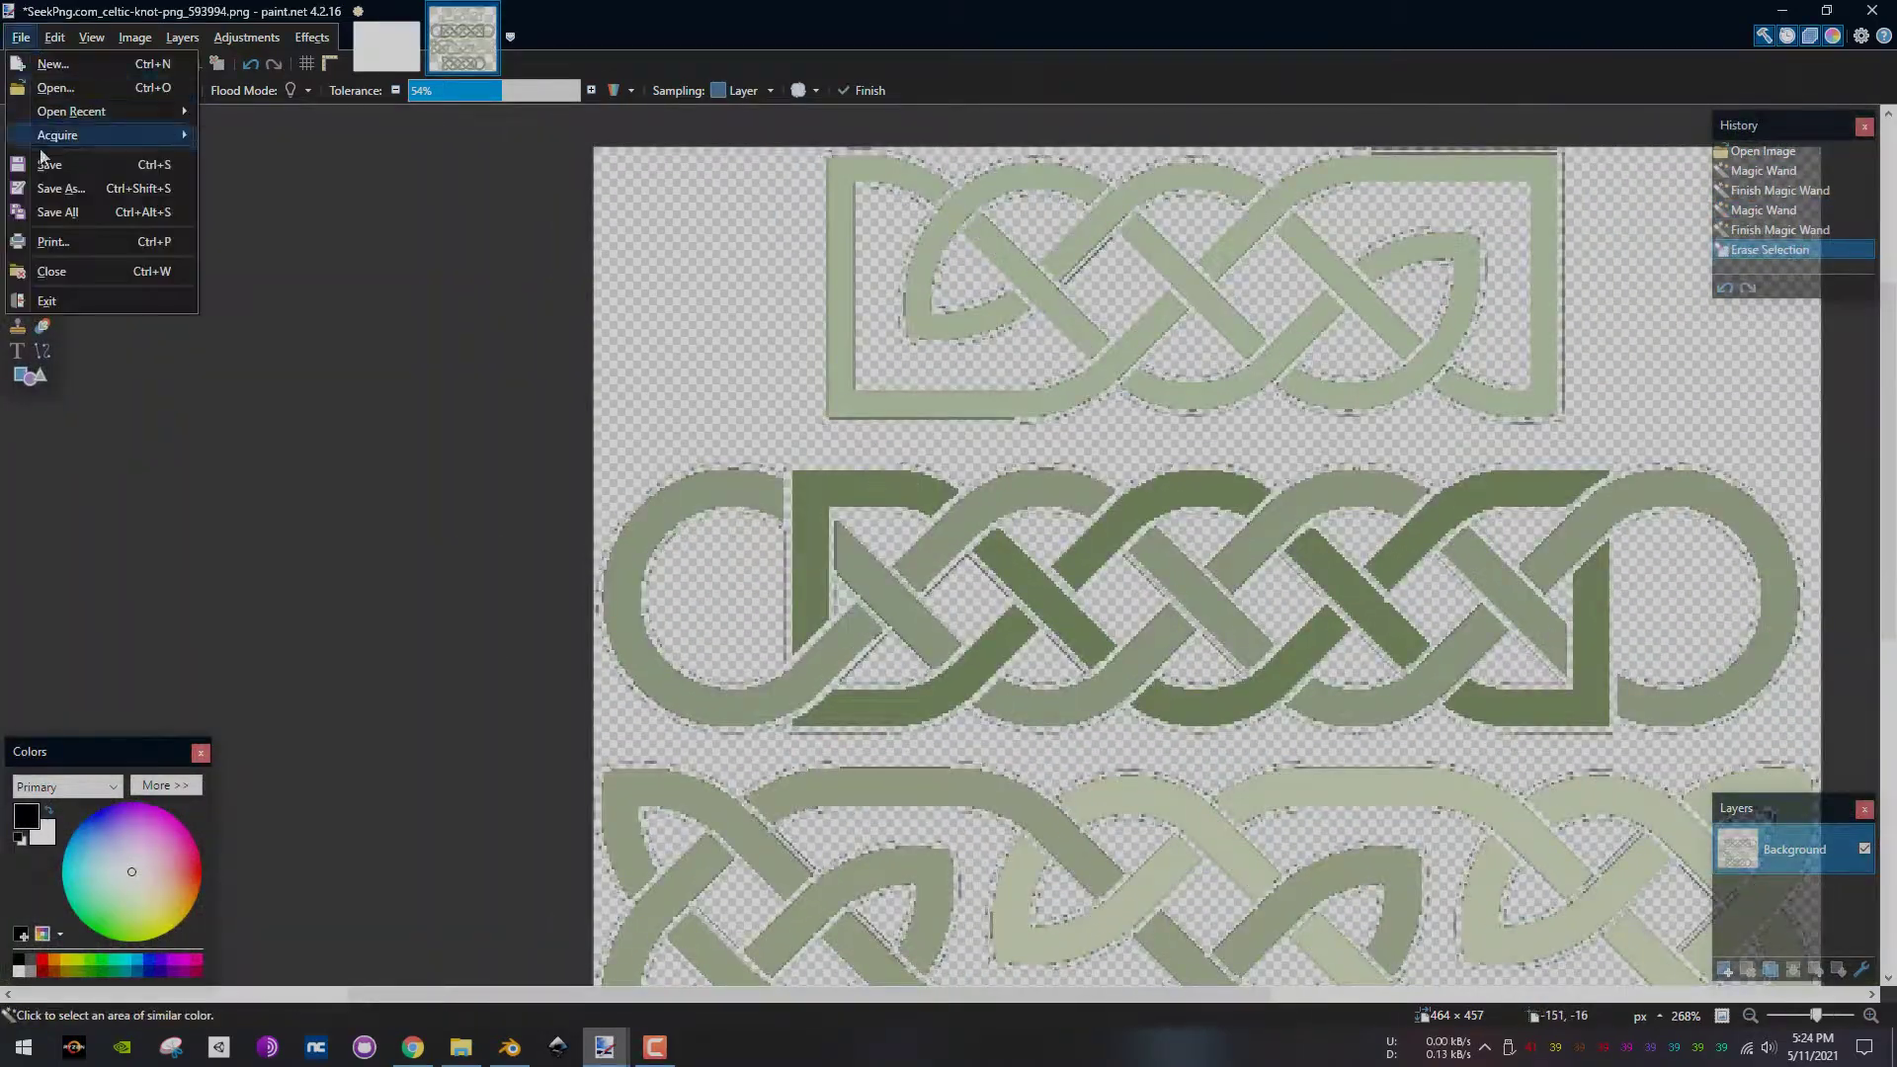
{"action": "left_click", "coordinate": [54, 175]}
{"action": "left_click", "coordinate": [383, 924]}
{"action": "left_click", "coordinate": [1709, 995]}
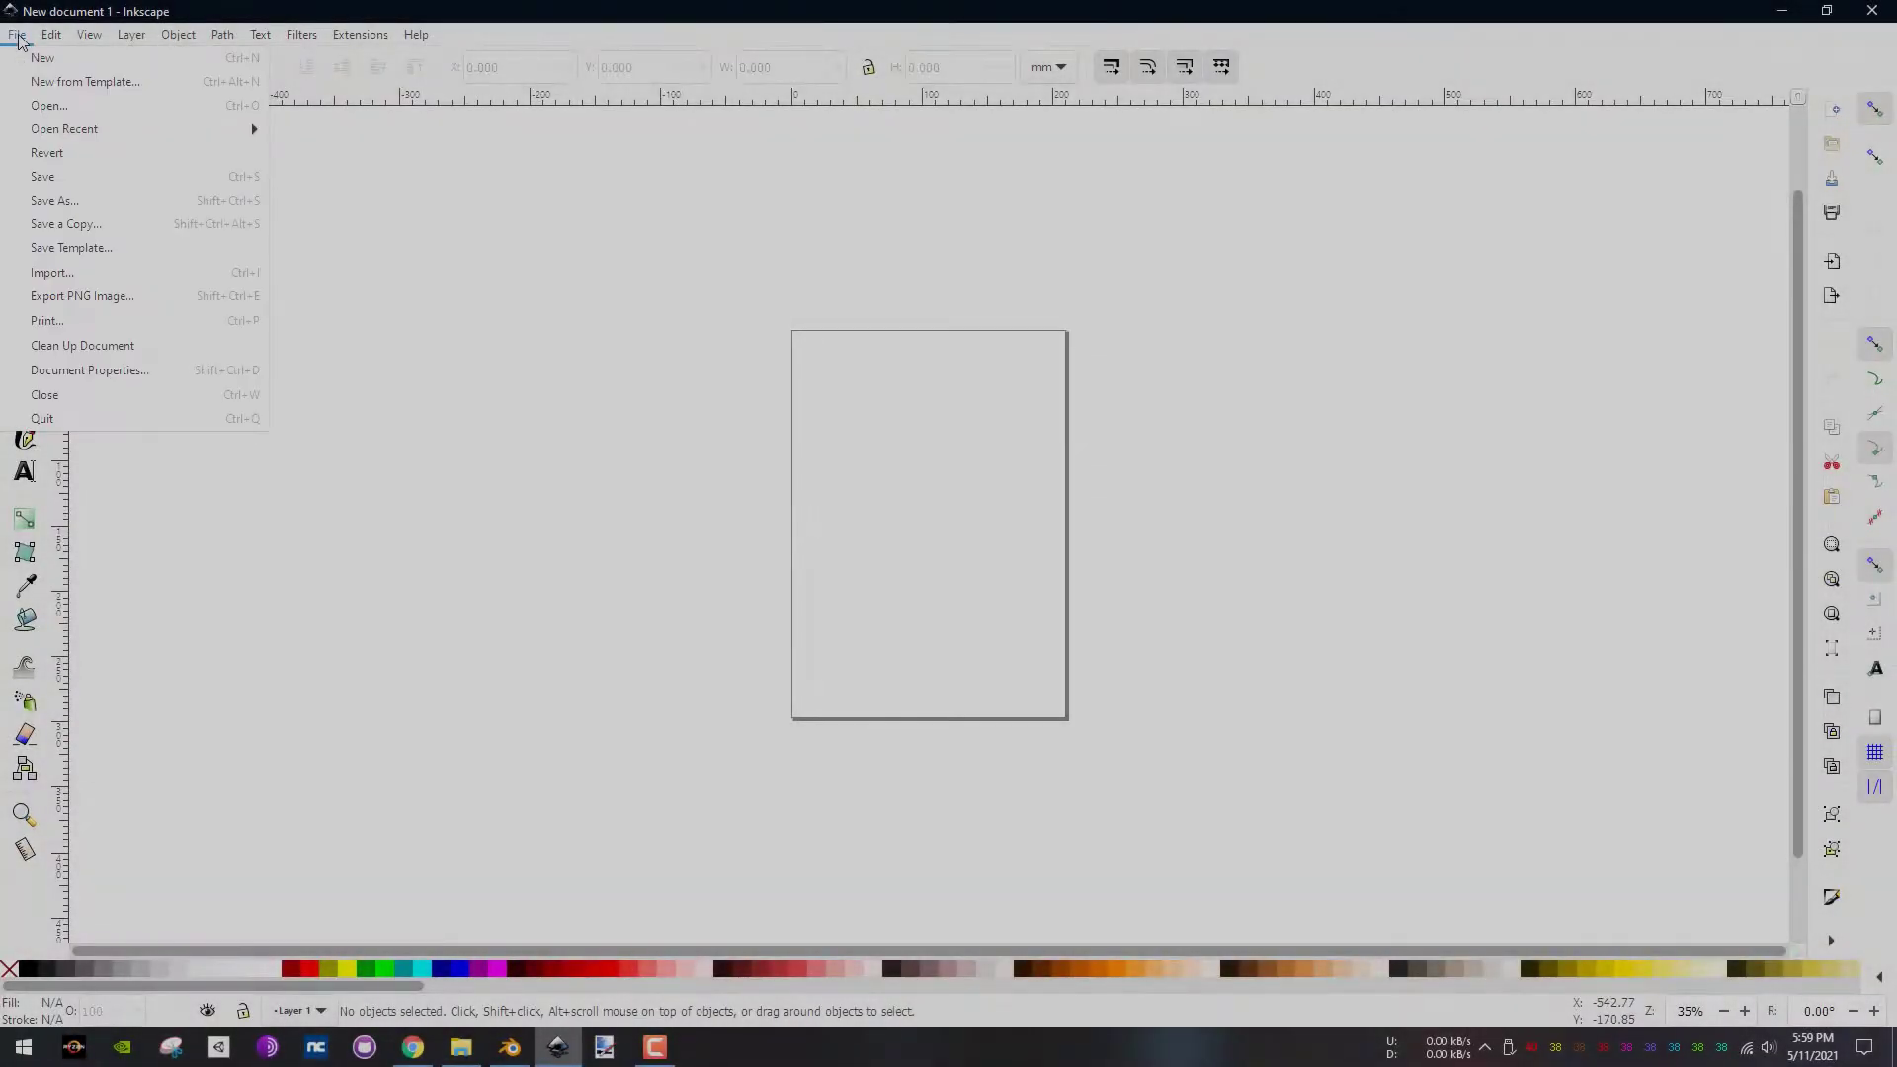
- Import 1.png from the Desktop and place the knot image on the page
{"action": "left_click", "coordinate": [52, 272]}
{"action": "left_click", "coordinate": [57, 156]}
{"action": "left_click", "coordinate": [826, 148]}
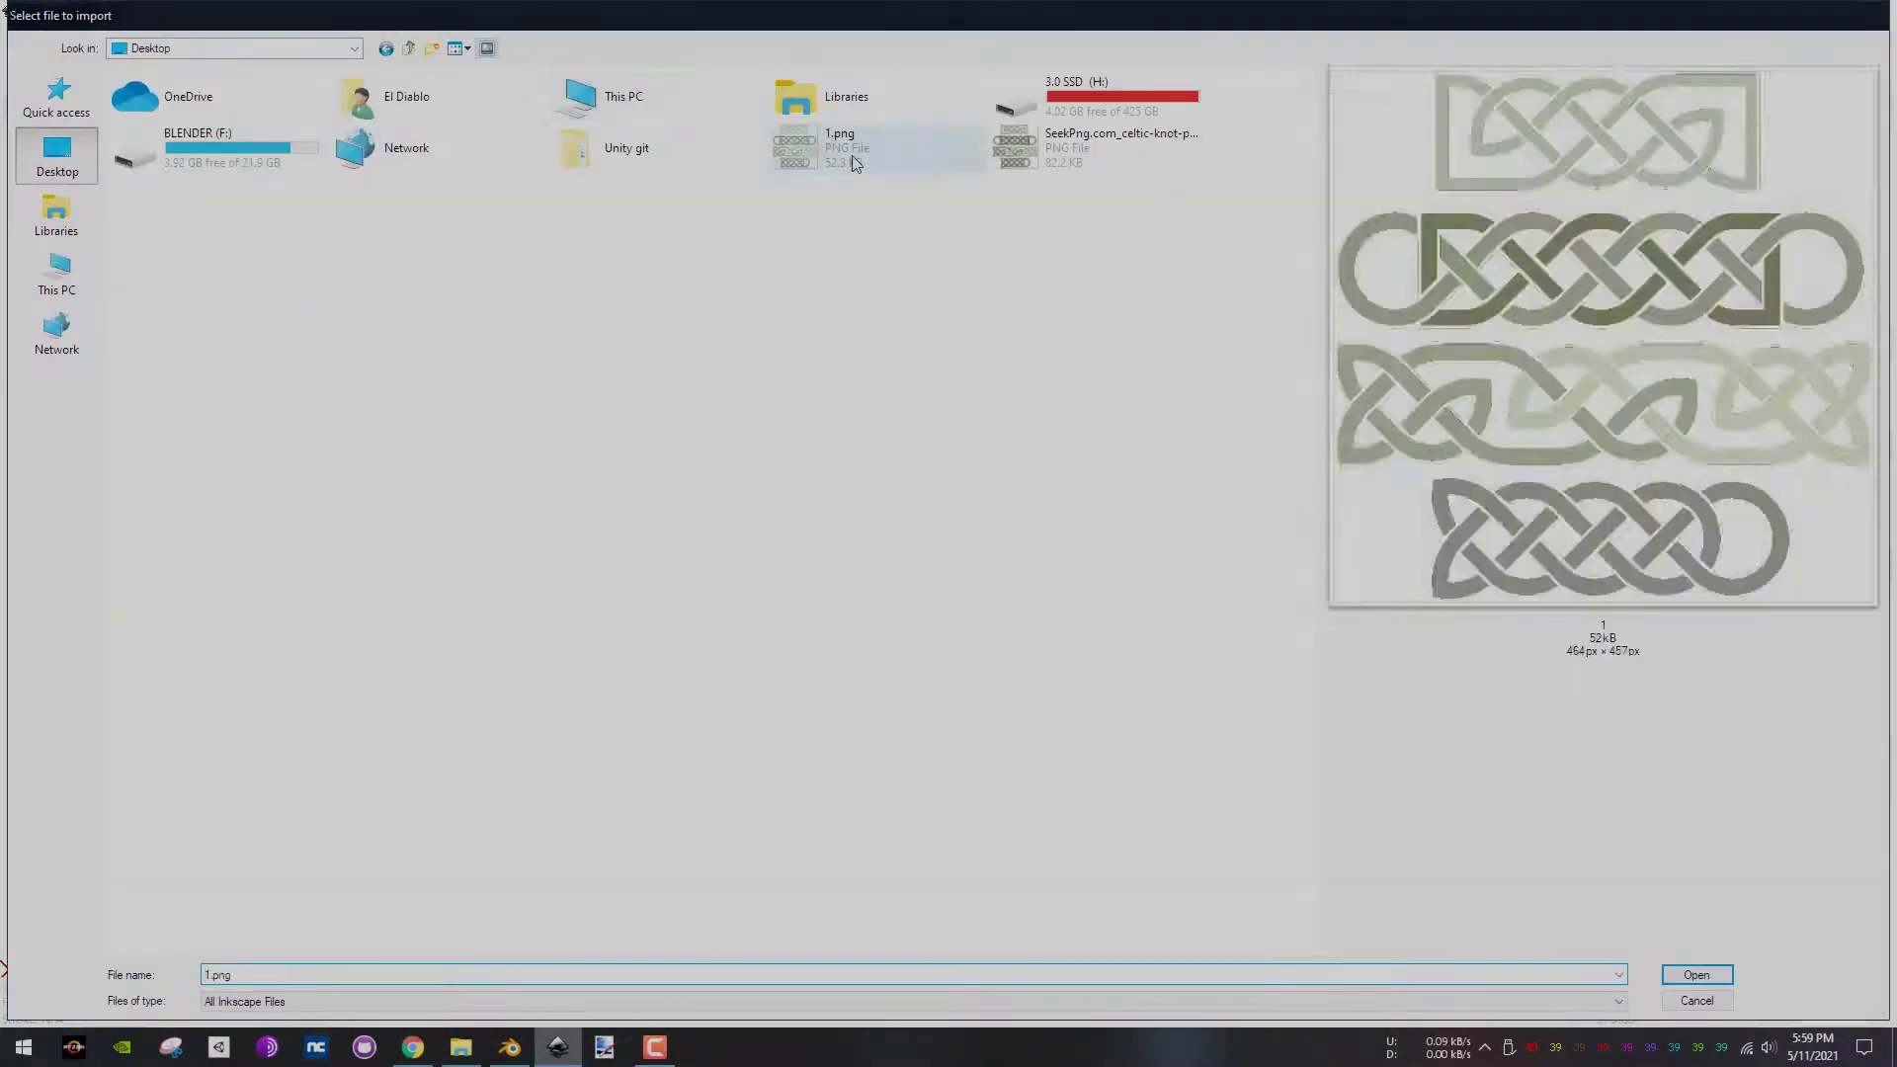
{"action": "key", "text": "Return"}
{"action": "left_click", "coordinate": [1055, 608]}
{"action": "left_click_drag", "start_coordinate": [852, 183], "coordinate": [929, 533]}
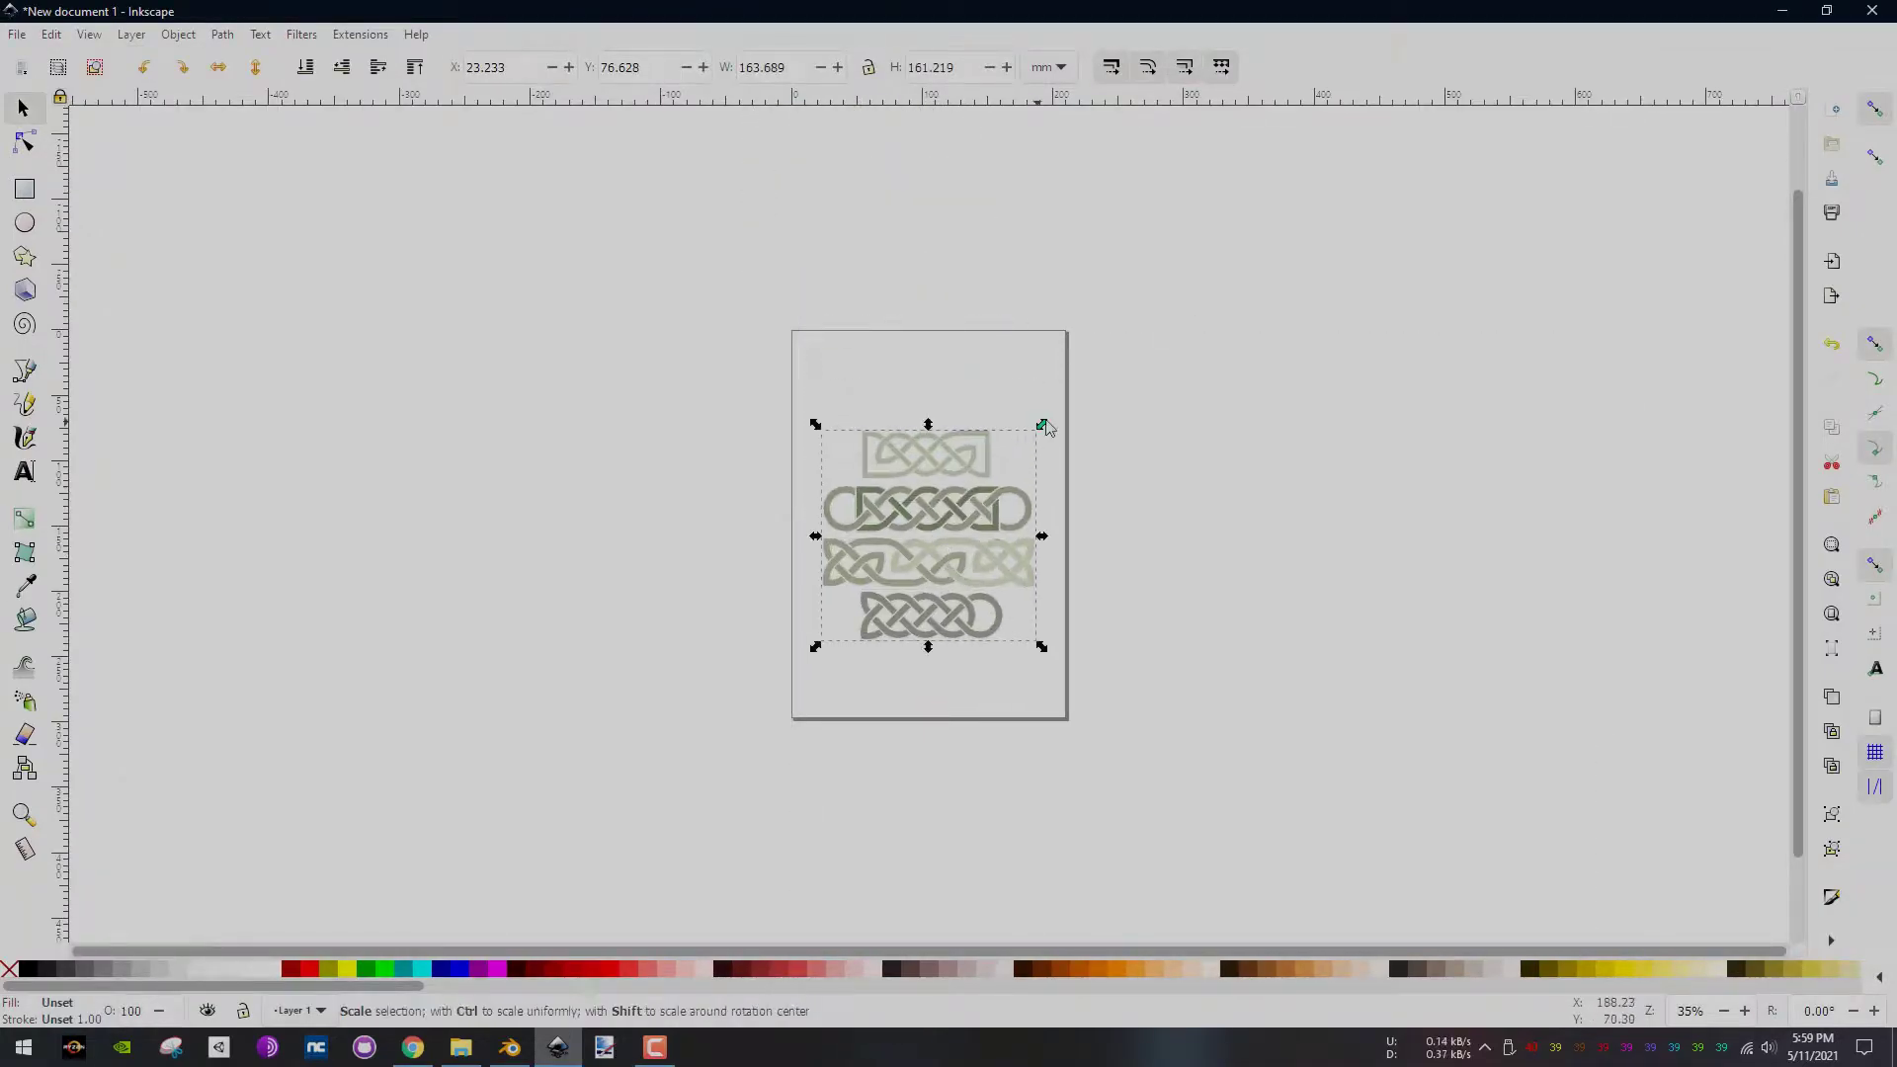
- Trace the bitmap at brightness cutoff 0.700 and move the black path beside the image
{"action": "left_click", "coordinate": [222, 35]}
{"action": "left_click", "coordinate": [297, 100]}
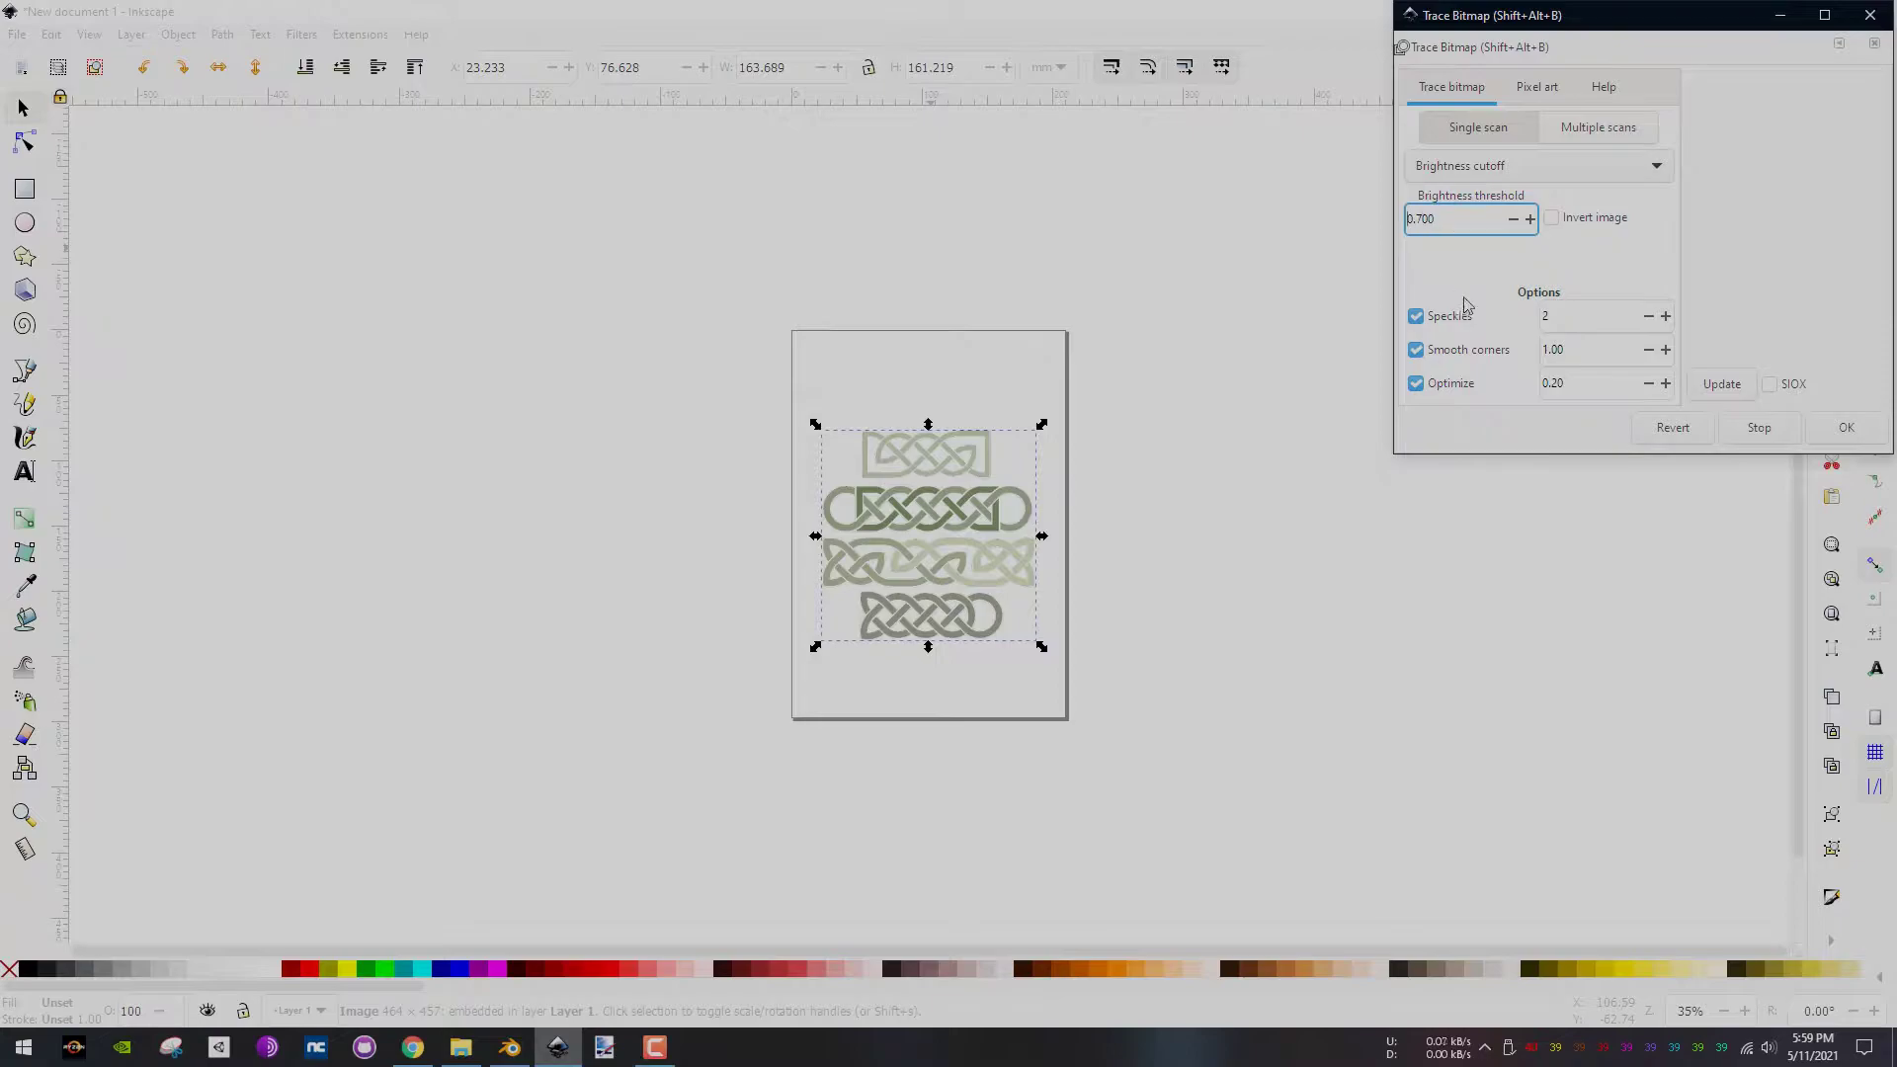
{"action": "left_click", "coordinate": [1721, 384]}
{"action": "left_click", "coordinate": [1823, 435]}
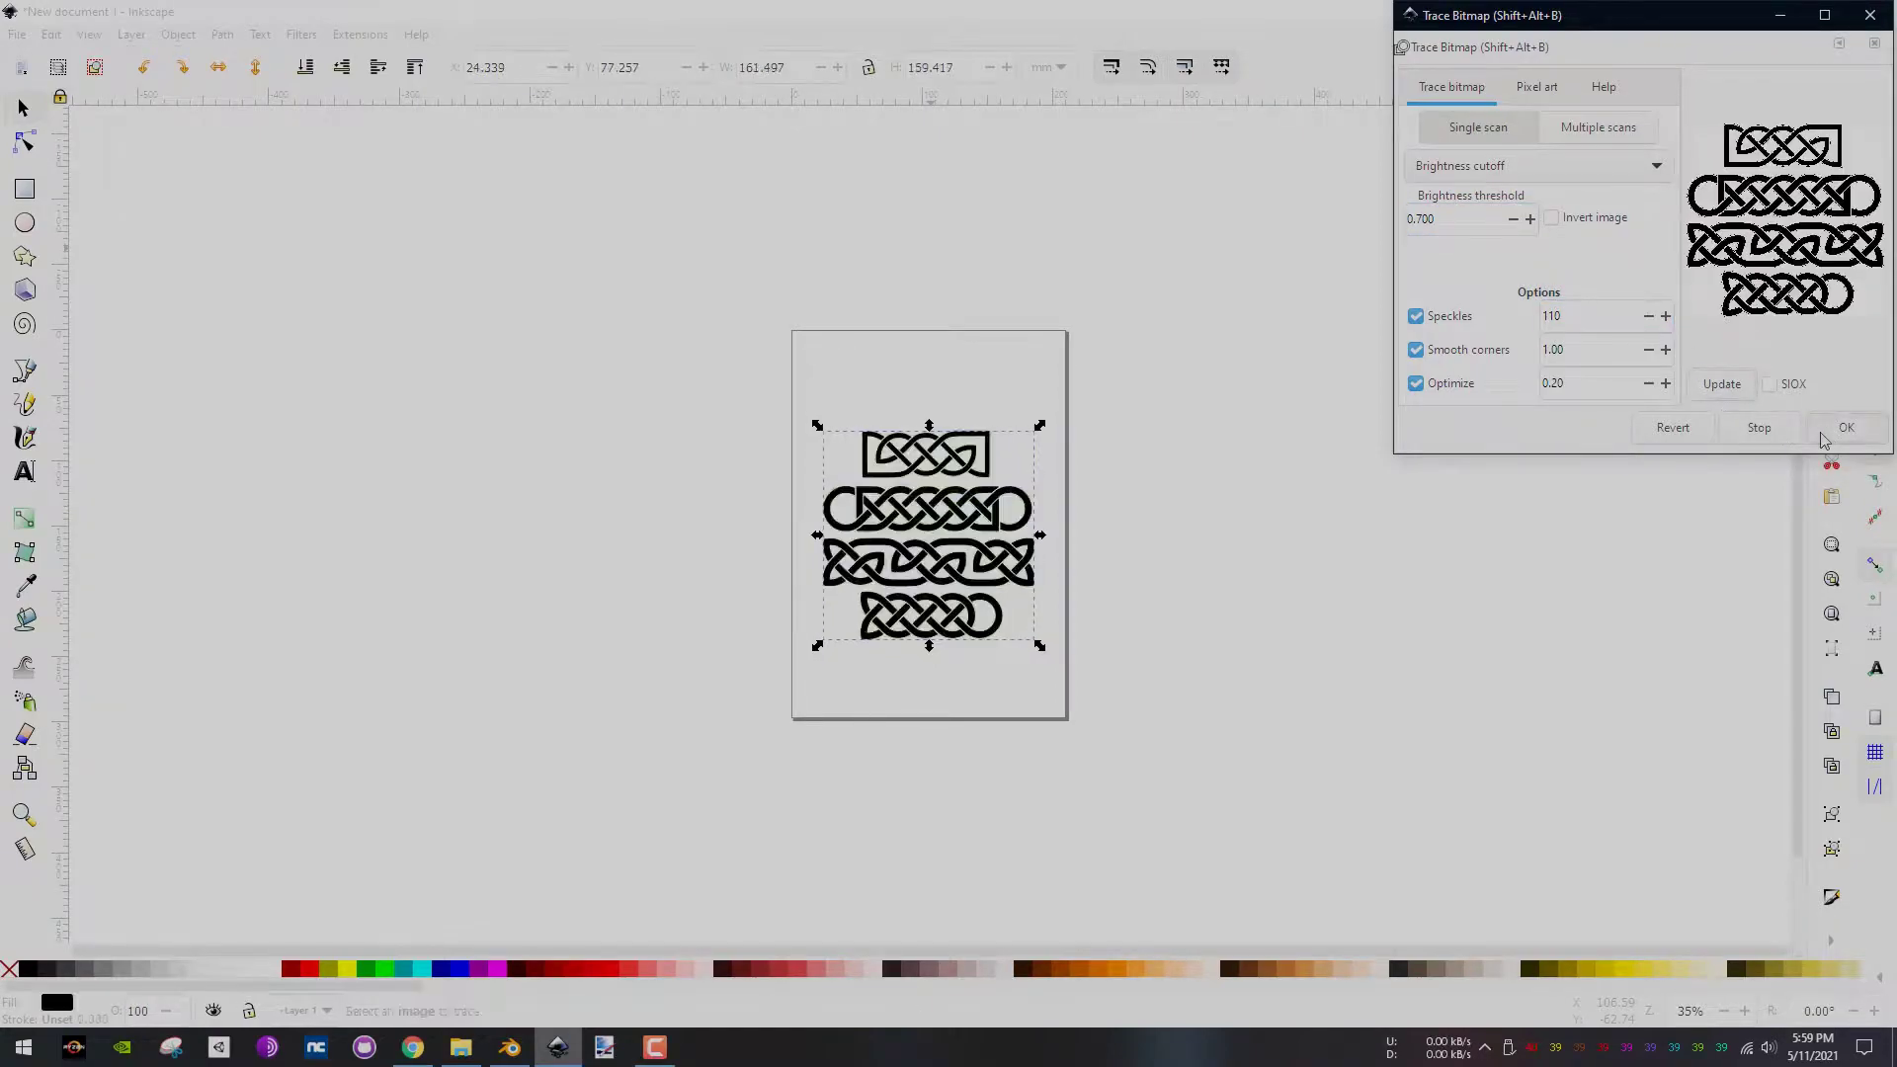
{"action": "left_click", "coordinate": [1869, 22]}
{"action": "left_click_drag", "start_coordinate": [956, 565], "coordinate": [1189, 565]}
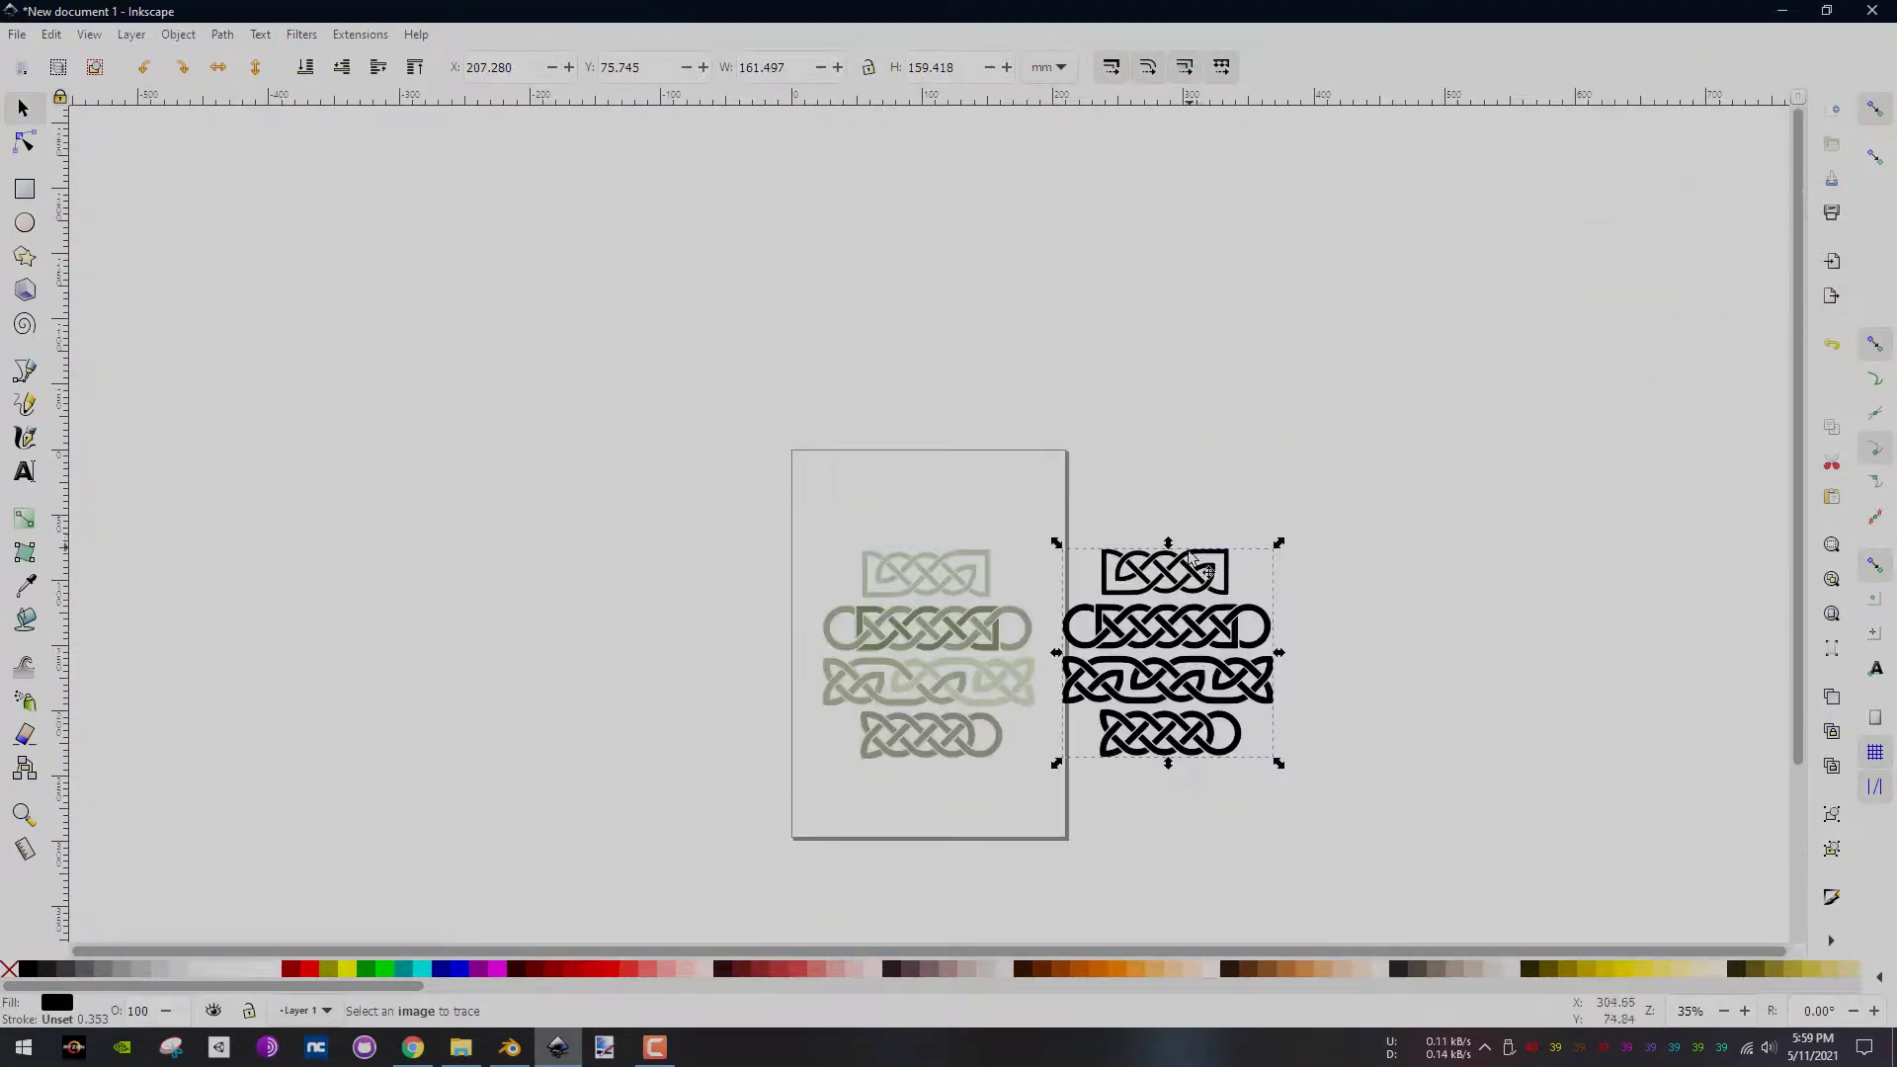
- Save the drawing under a new name as an SVG
{"action": "scroll", "coordinate": [1189, 565], "scroll_direction": "up", "scroll_amount": 4, "text": "ctrl"}
{"action": "scroll", "coordinate": [1189, 565], "scroll_direction": "down", "scroll_amount": 1, "text": "ctrl"}
{"action": "left_click", "coordinate": [17, 35]}
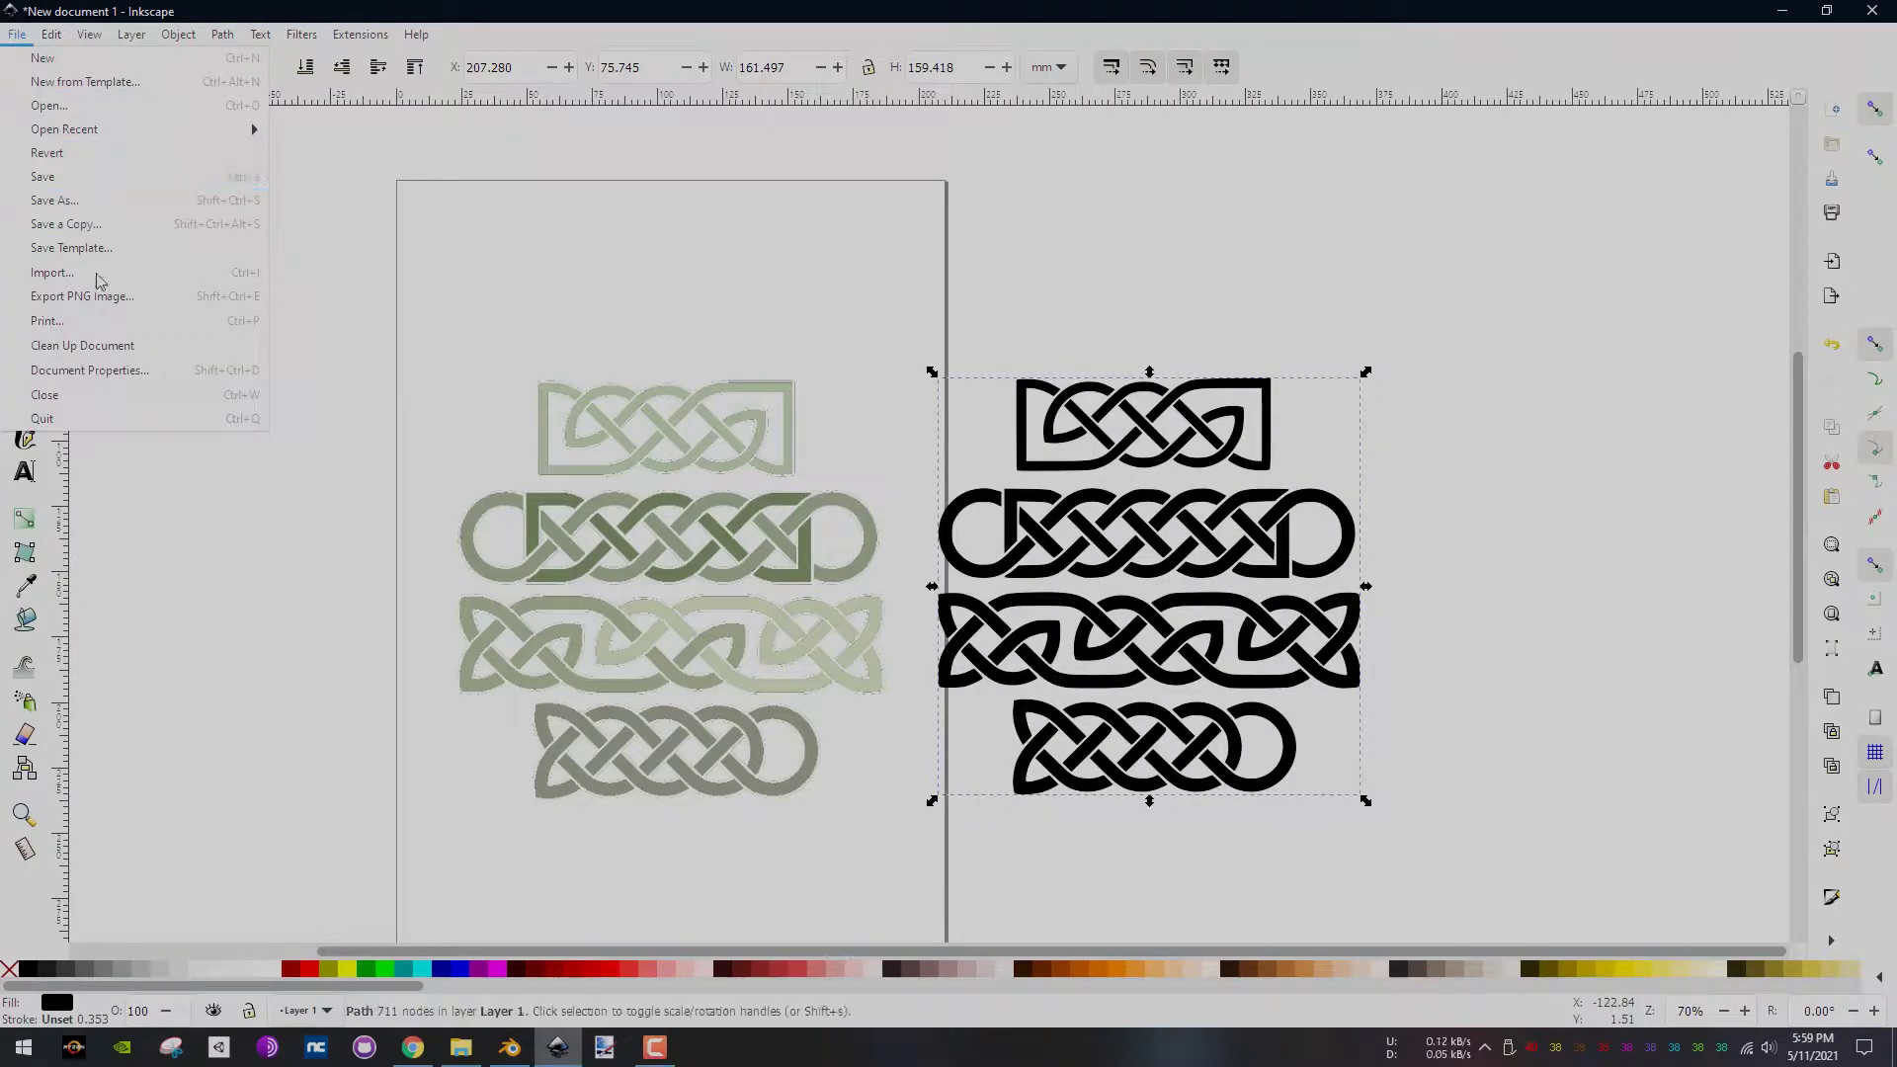
{"action": "left_click", "coordinate": [84, 202]}
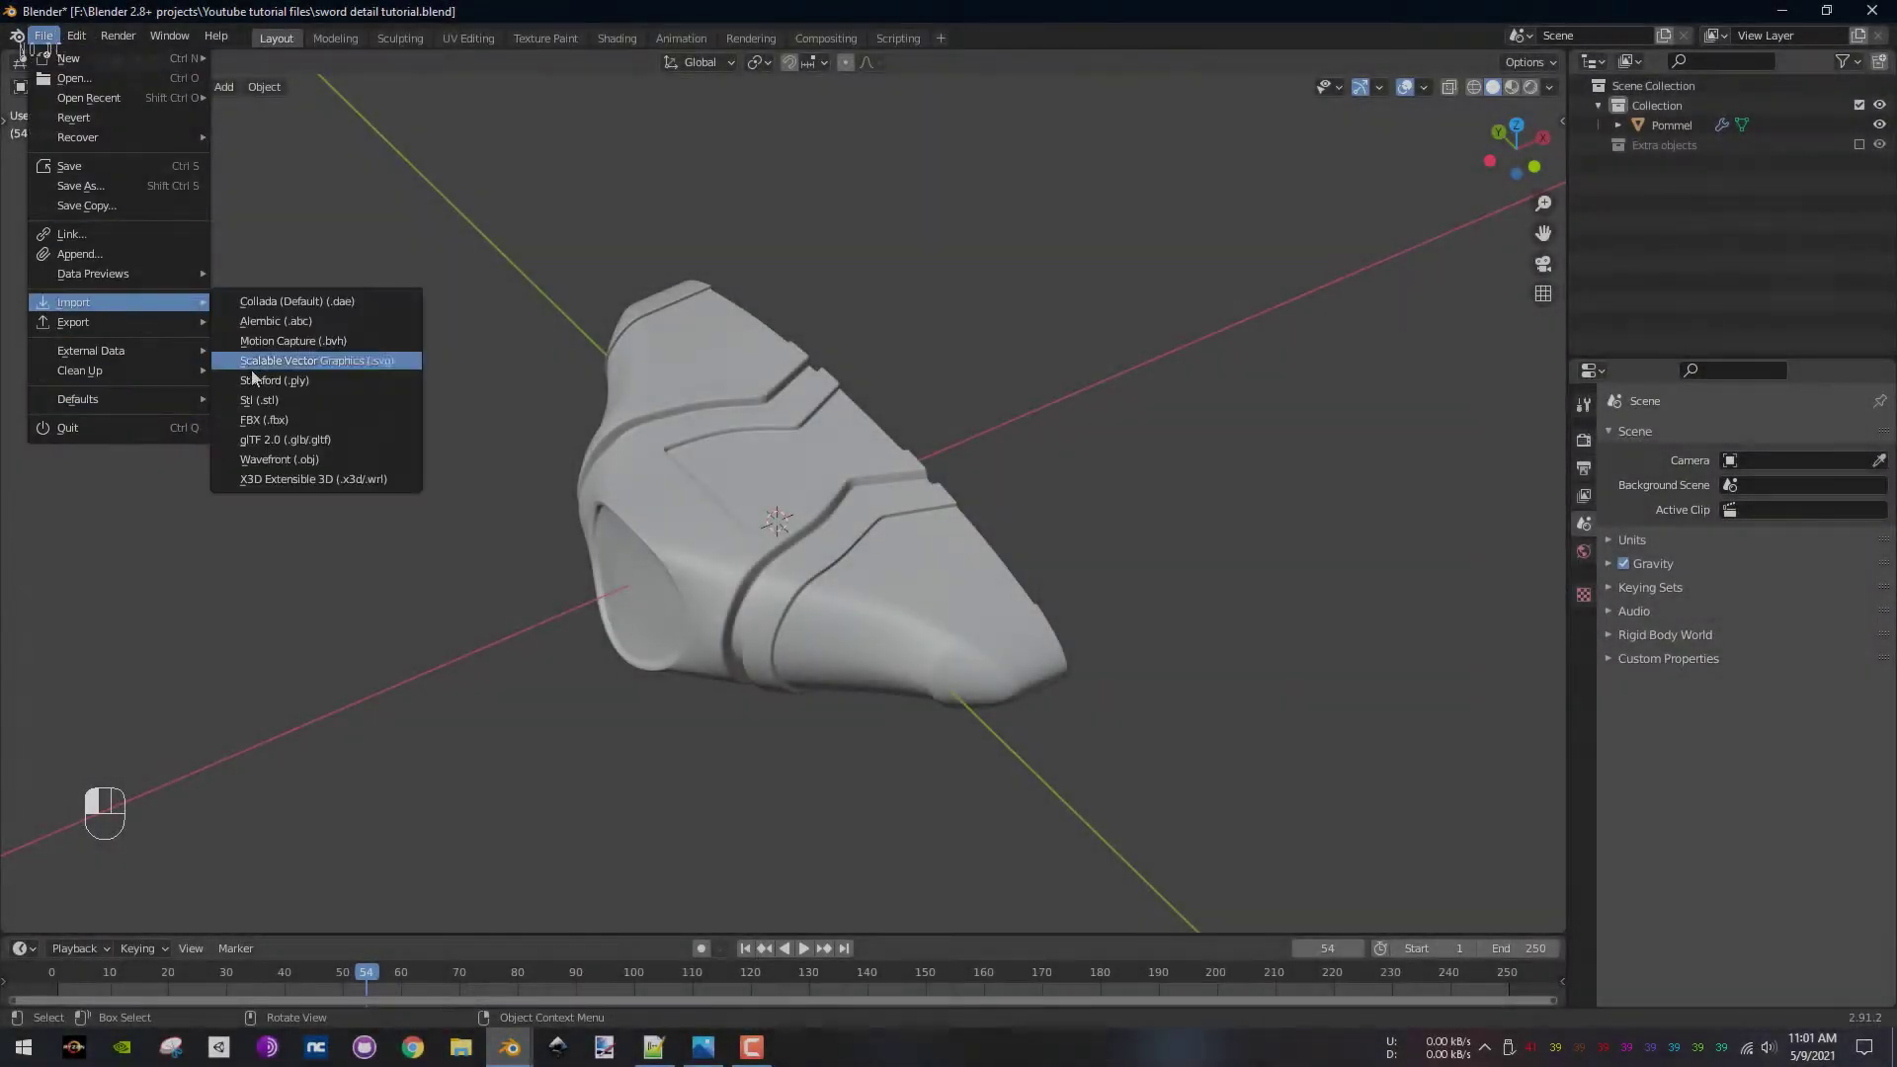
- Import pattern 1.svg, select the path24 curve, and convert it to a mesh
{"action": "left_click", "coordinate": [253, 365]}
{"action": "double_click", "coordinate": [897, 383]}
{"action": "key", "text": "KP_7"}
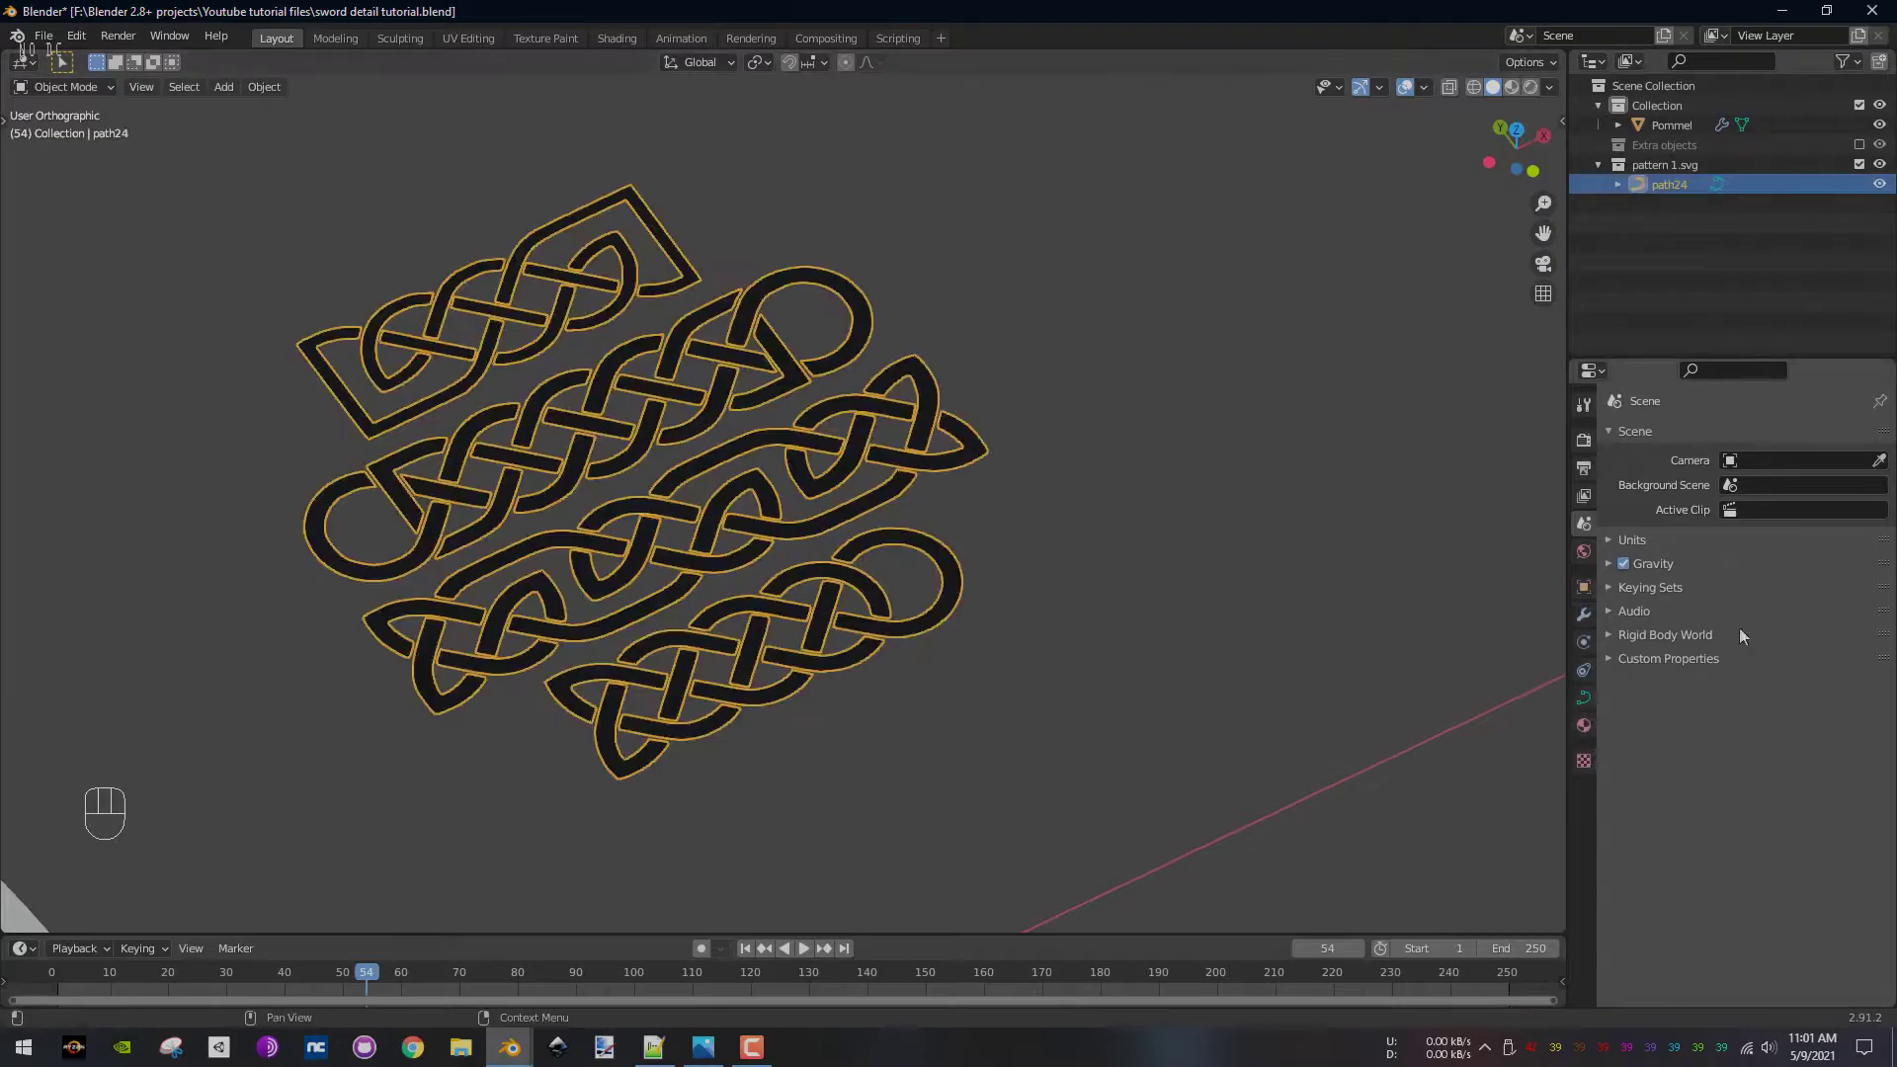
{"action": "left_click", "coordinate": [1583, 698]}
{"action": "left_click", "coordinate": [1584, 726]}
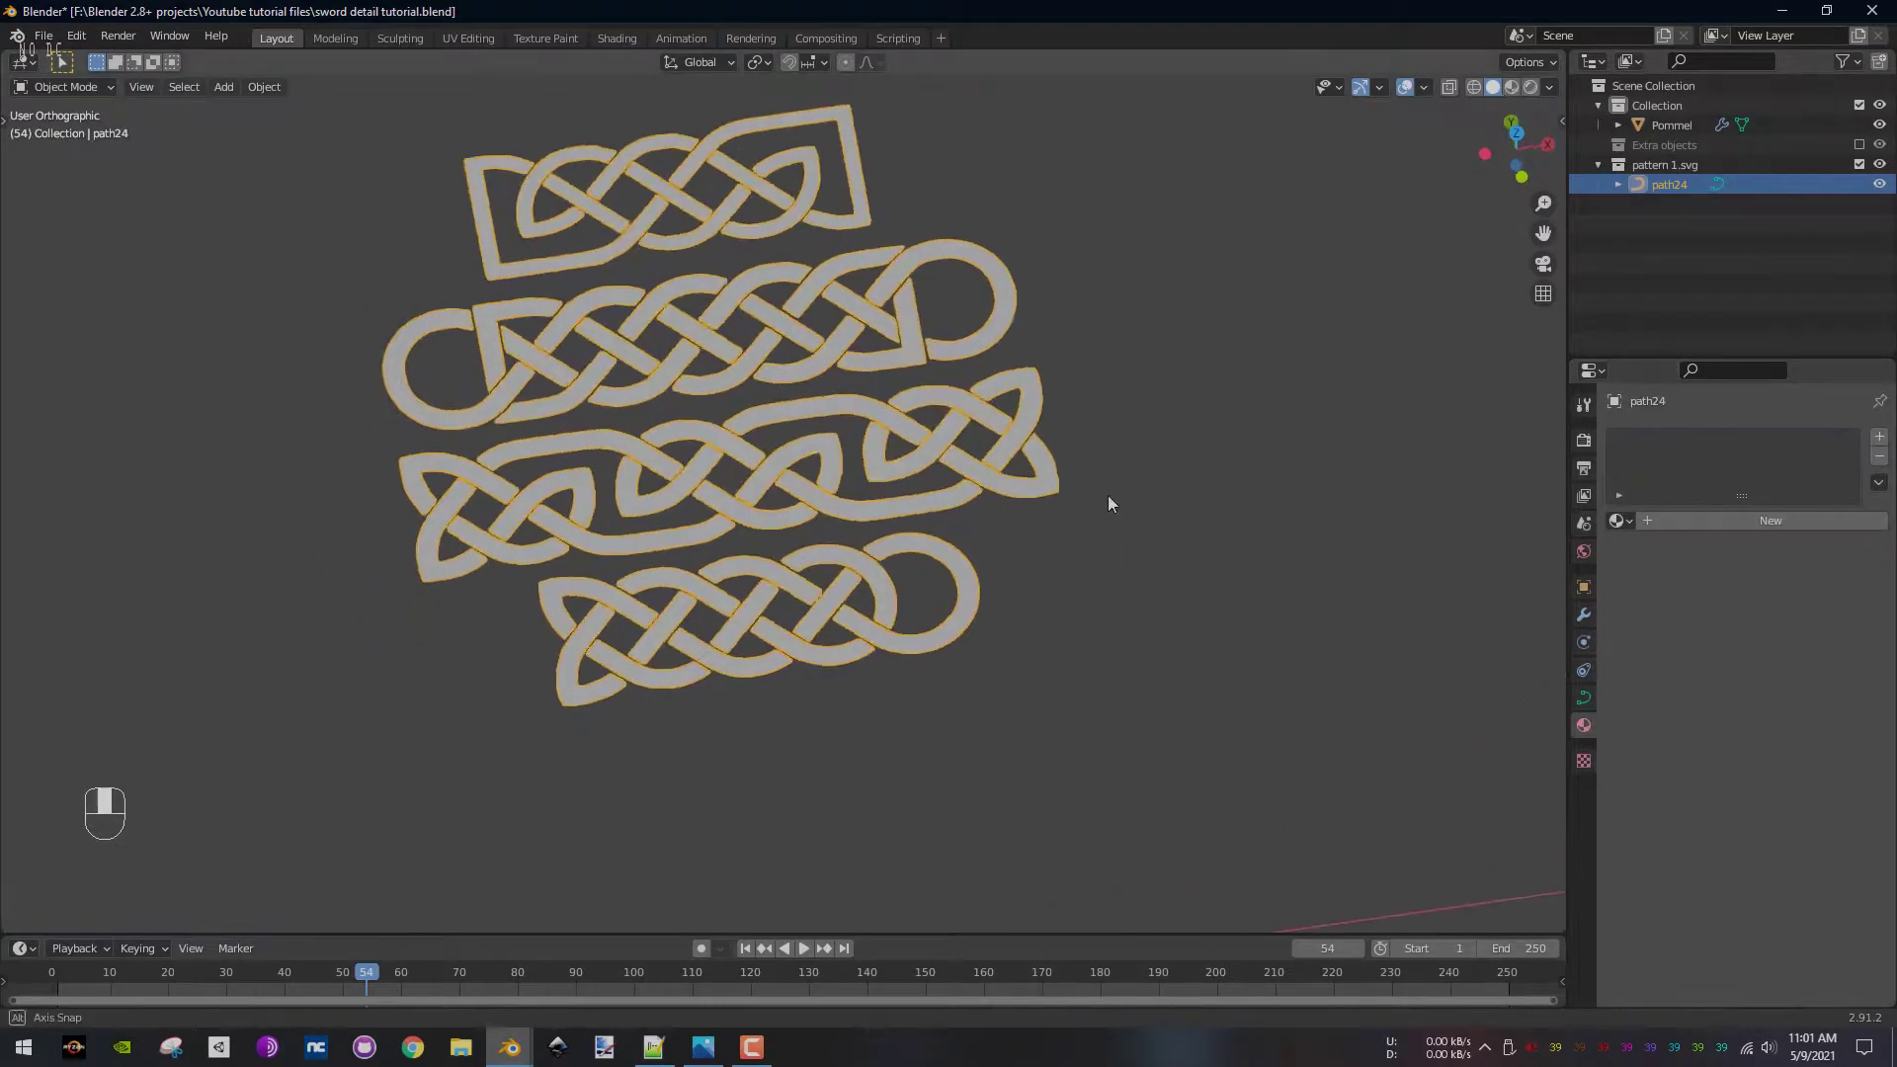
{"action": "key", "text": "KP_7"}
{"action": "right_click", "coordinate": [824, 435]}
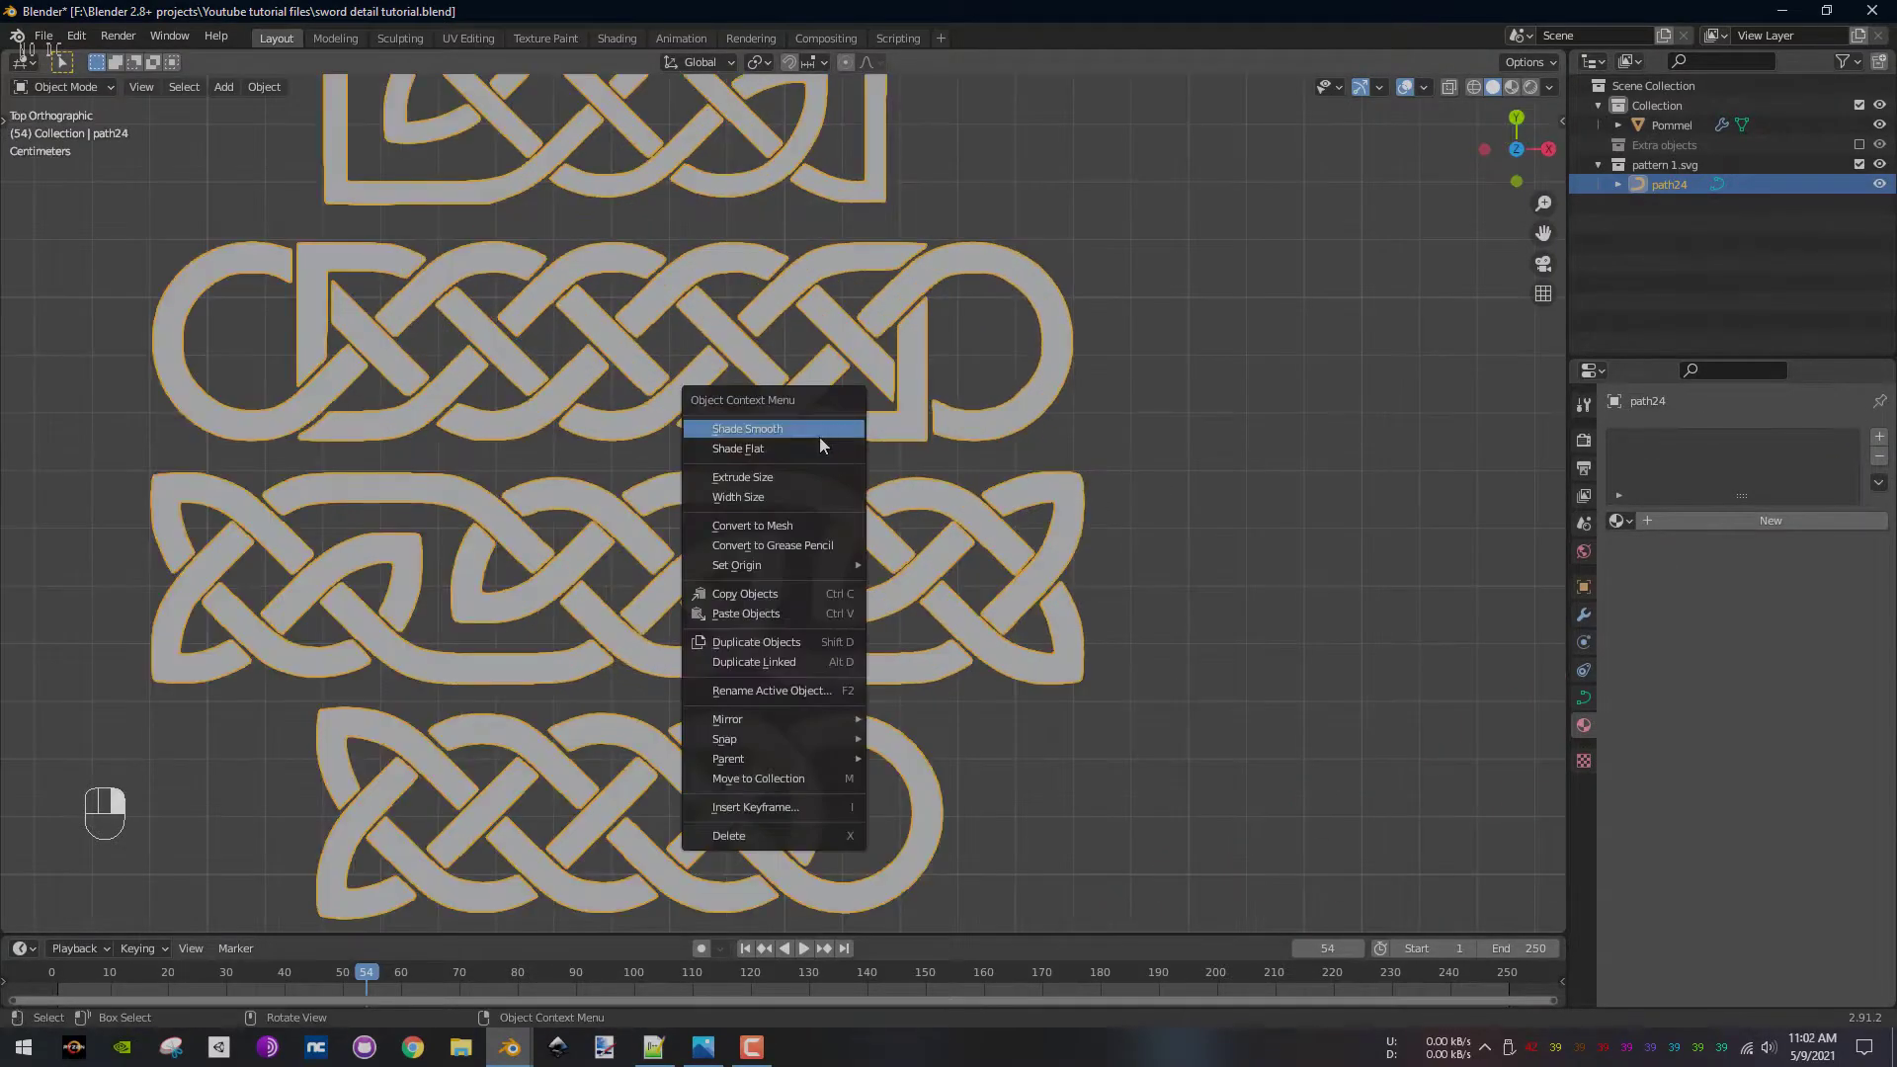
{"action": "left_click", "coordinate": [791, 530]}
- In Edit Mode, link-select the middle knot band and move it in line with the others
{"action": "key", "text": "Tab"}
{"action": "scroll", "coordinate": [791, 529], "scroll_direction": "down", "scroll_amount": 1}
{"action": "middle_click_drag", "start_coordinate": [885, 211], "coordinate": [909, 438], "text": "shift"}
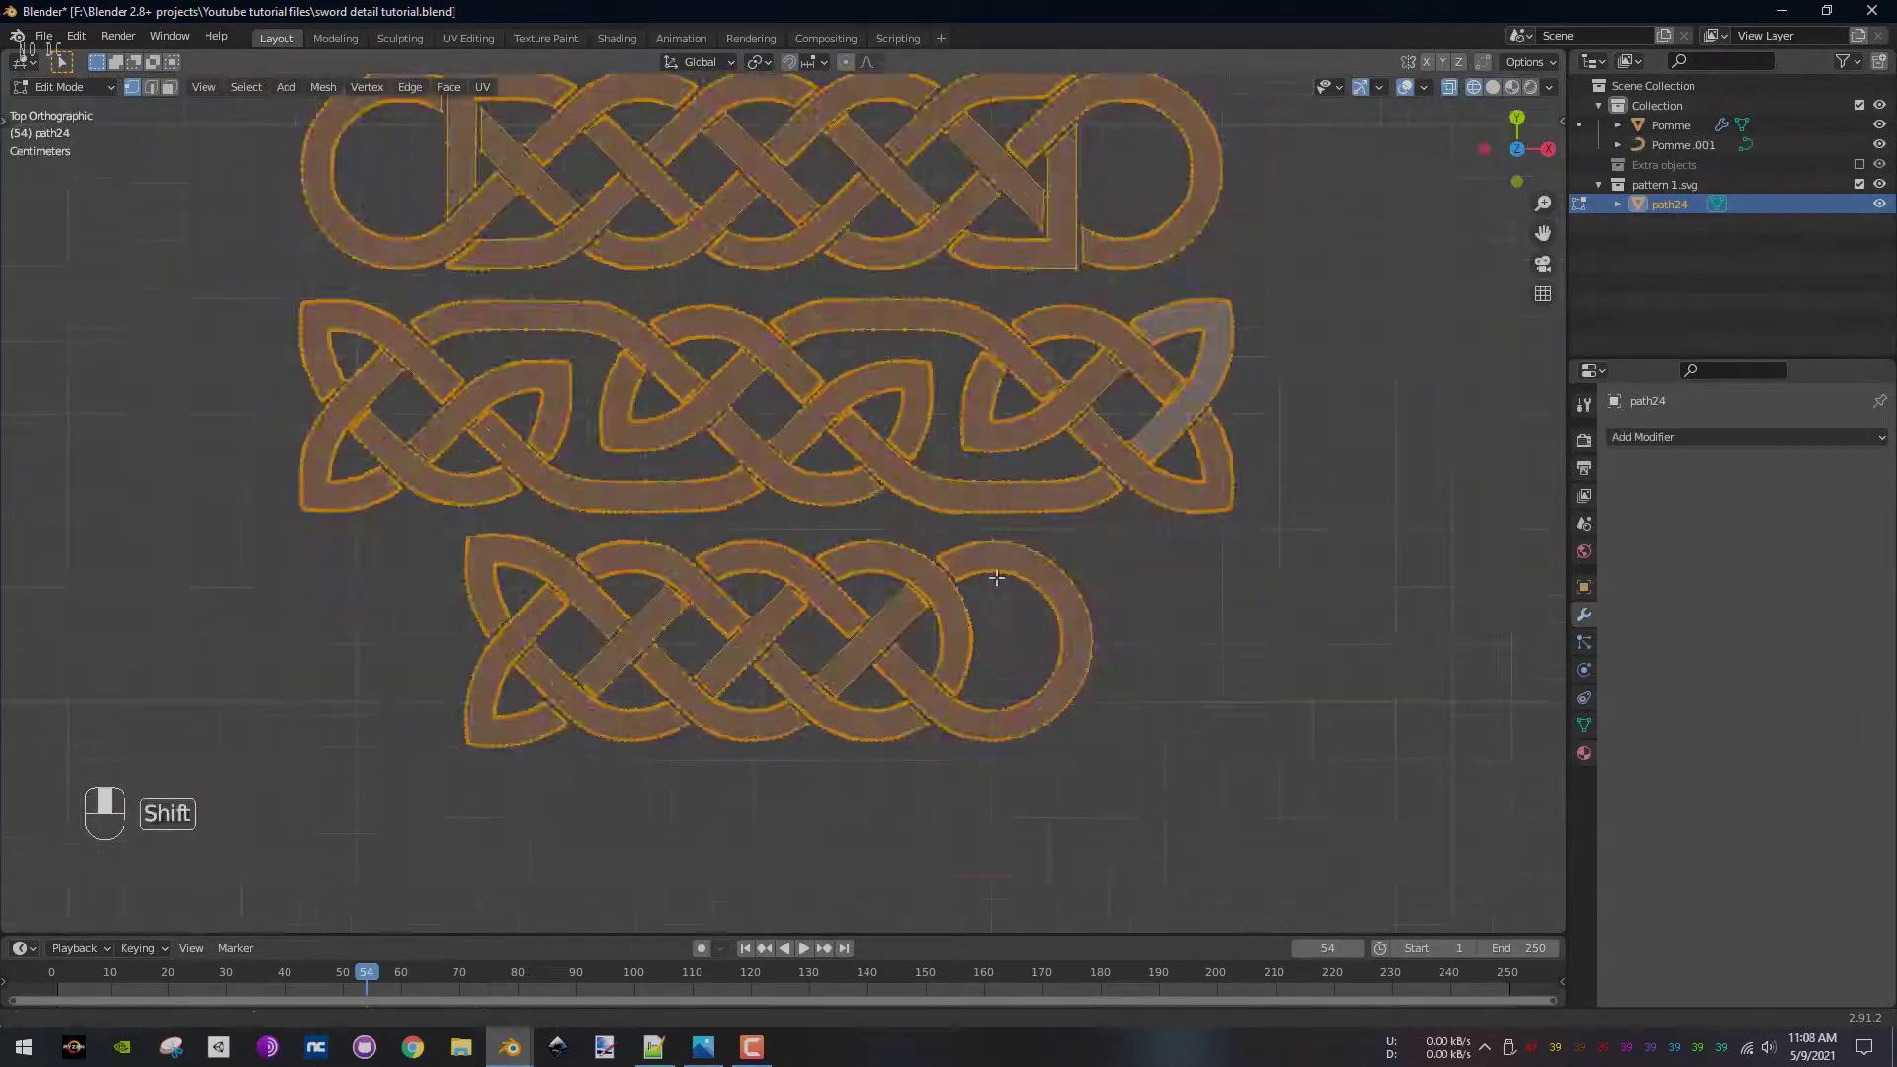
{"action": "scroll", "coordinate": [996, 578], "scroll_direction": "down", "scroll_amount": 2}
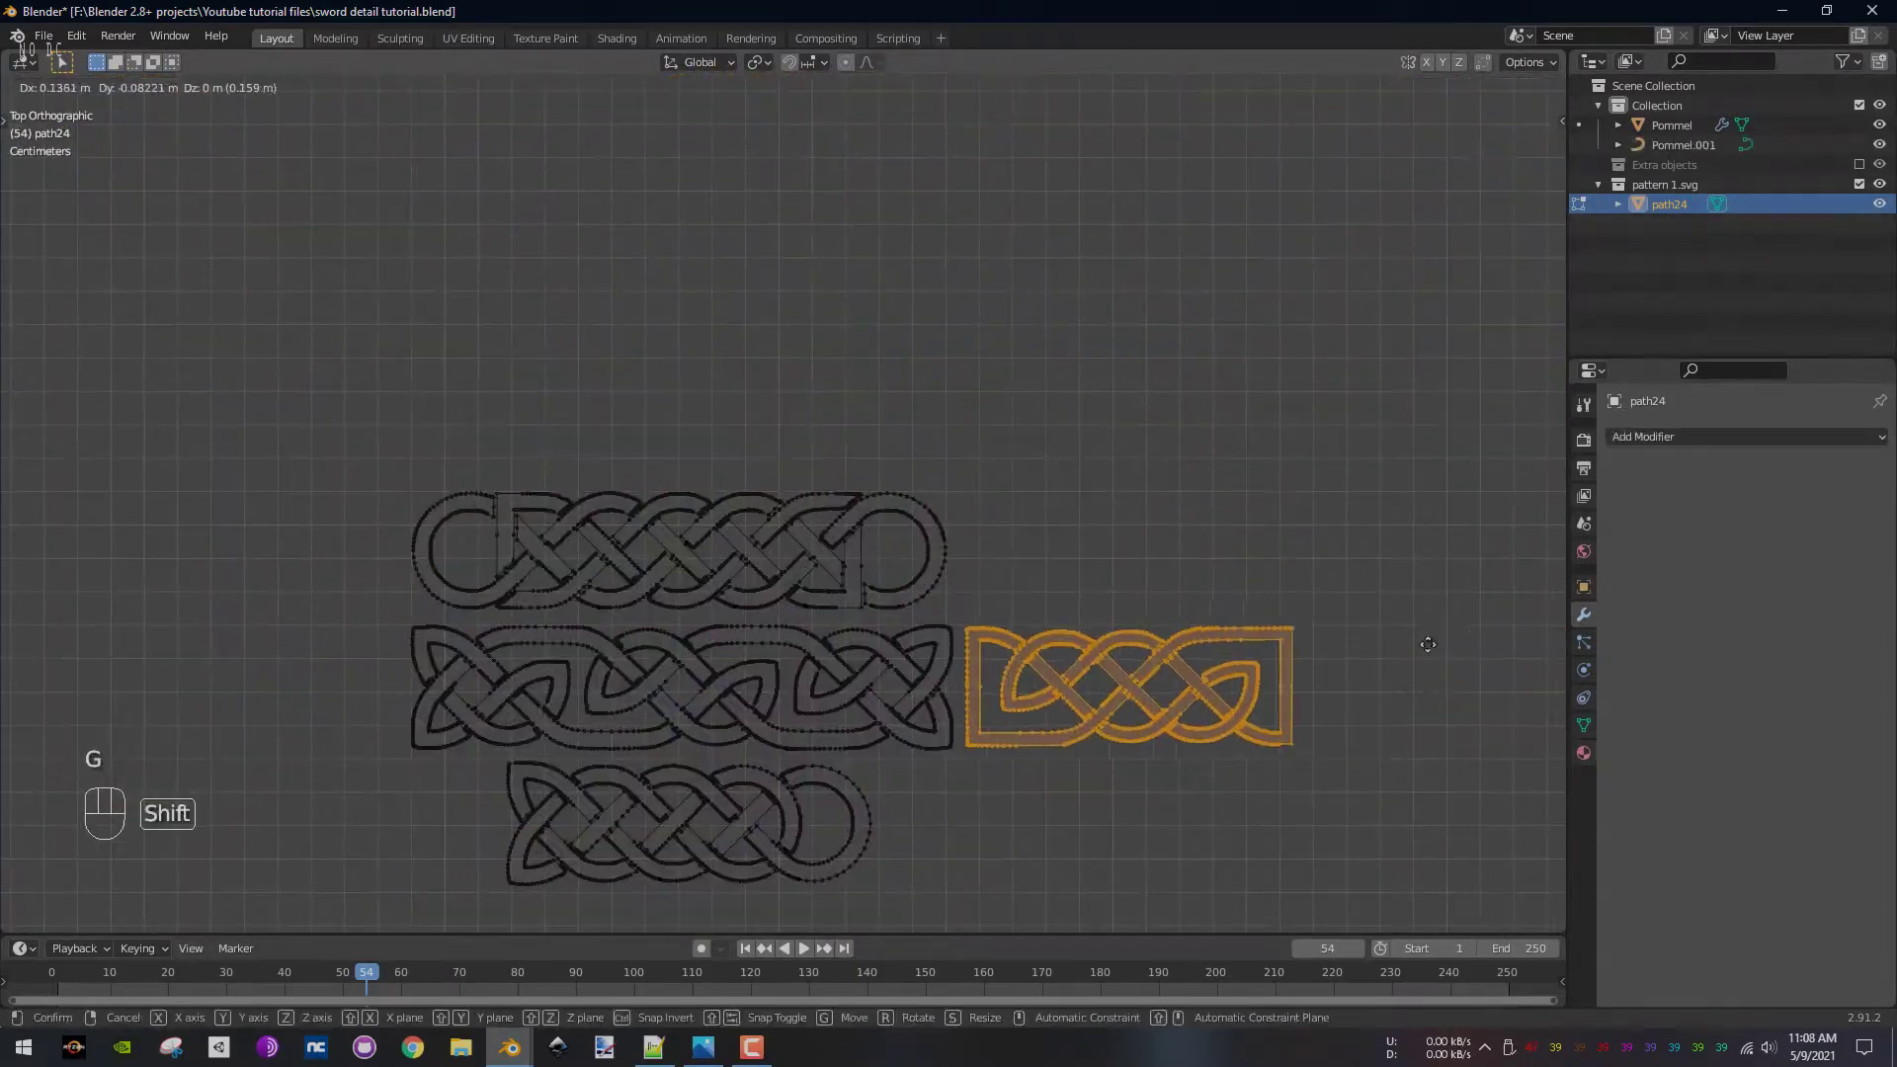
{"action": "key", "text": "ctrl+l"}
{"action": "middle_click_drag", "start_coordinate": [988, 593], "coordinate": [607, 593], "text": "shift"}
{"action": "scroll", "coordinate": [793, 474], "scroll_direction": "up", "scroll_amount": 4}
{"action": "scroll", "coordinate": [793, 474], "scroll_direction": "down", "scroll_amount": 4}
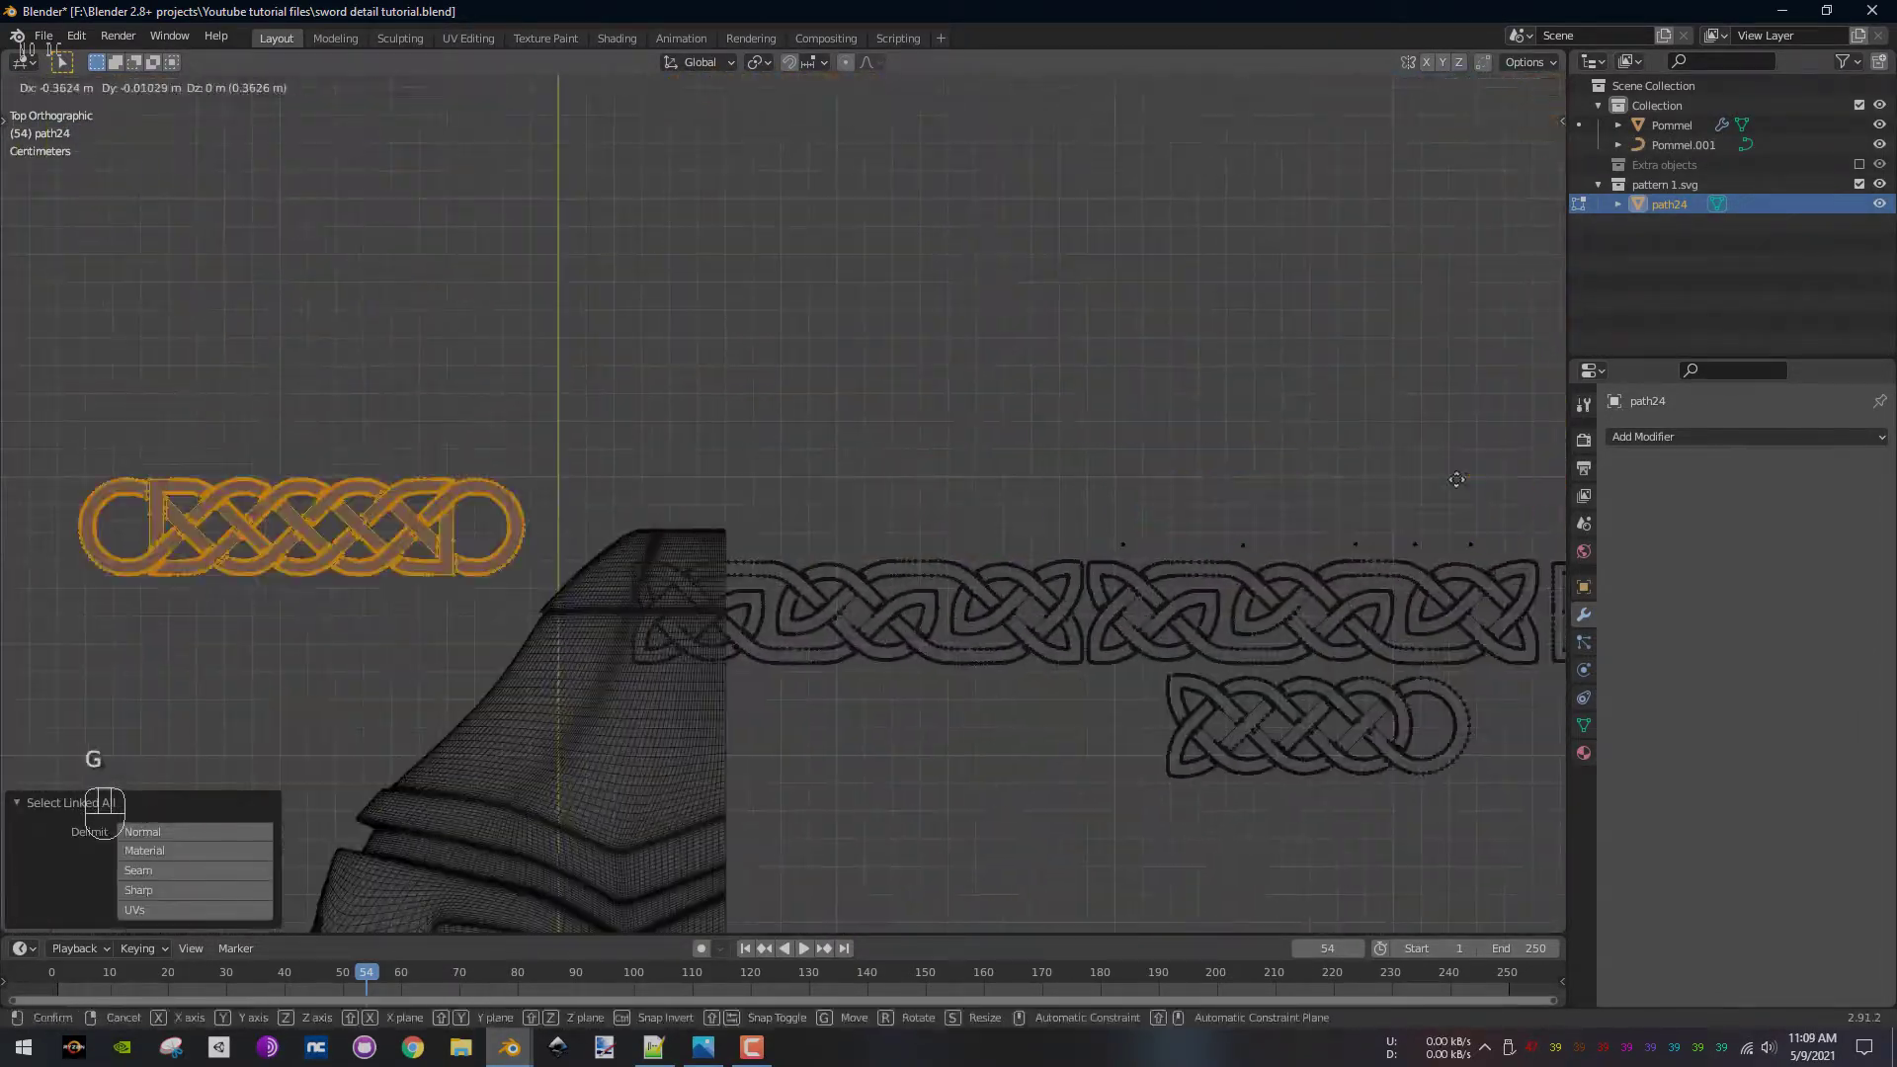
- Link-select the right-hand knot pieces, then deselect all and frame the strip beside the pommel
{"action": "middle_click_drag", "start_coordinate": [793, 474], "coordinate": [593, 553], "text": "shift"}
{"action": "scroll", "coordinate": [593, 553], "scroll_direction": "down", "scroll_amount": 1}
{"action": "key", "text": "ctrl+l"}
{"action": "scroll", "coordinate": [314, 580], "scroll_direction": "down", "scroll_amount": 3}
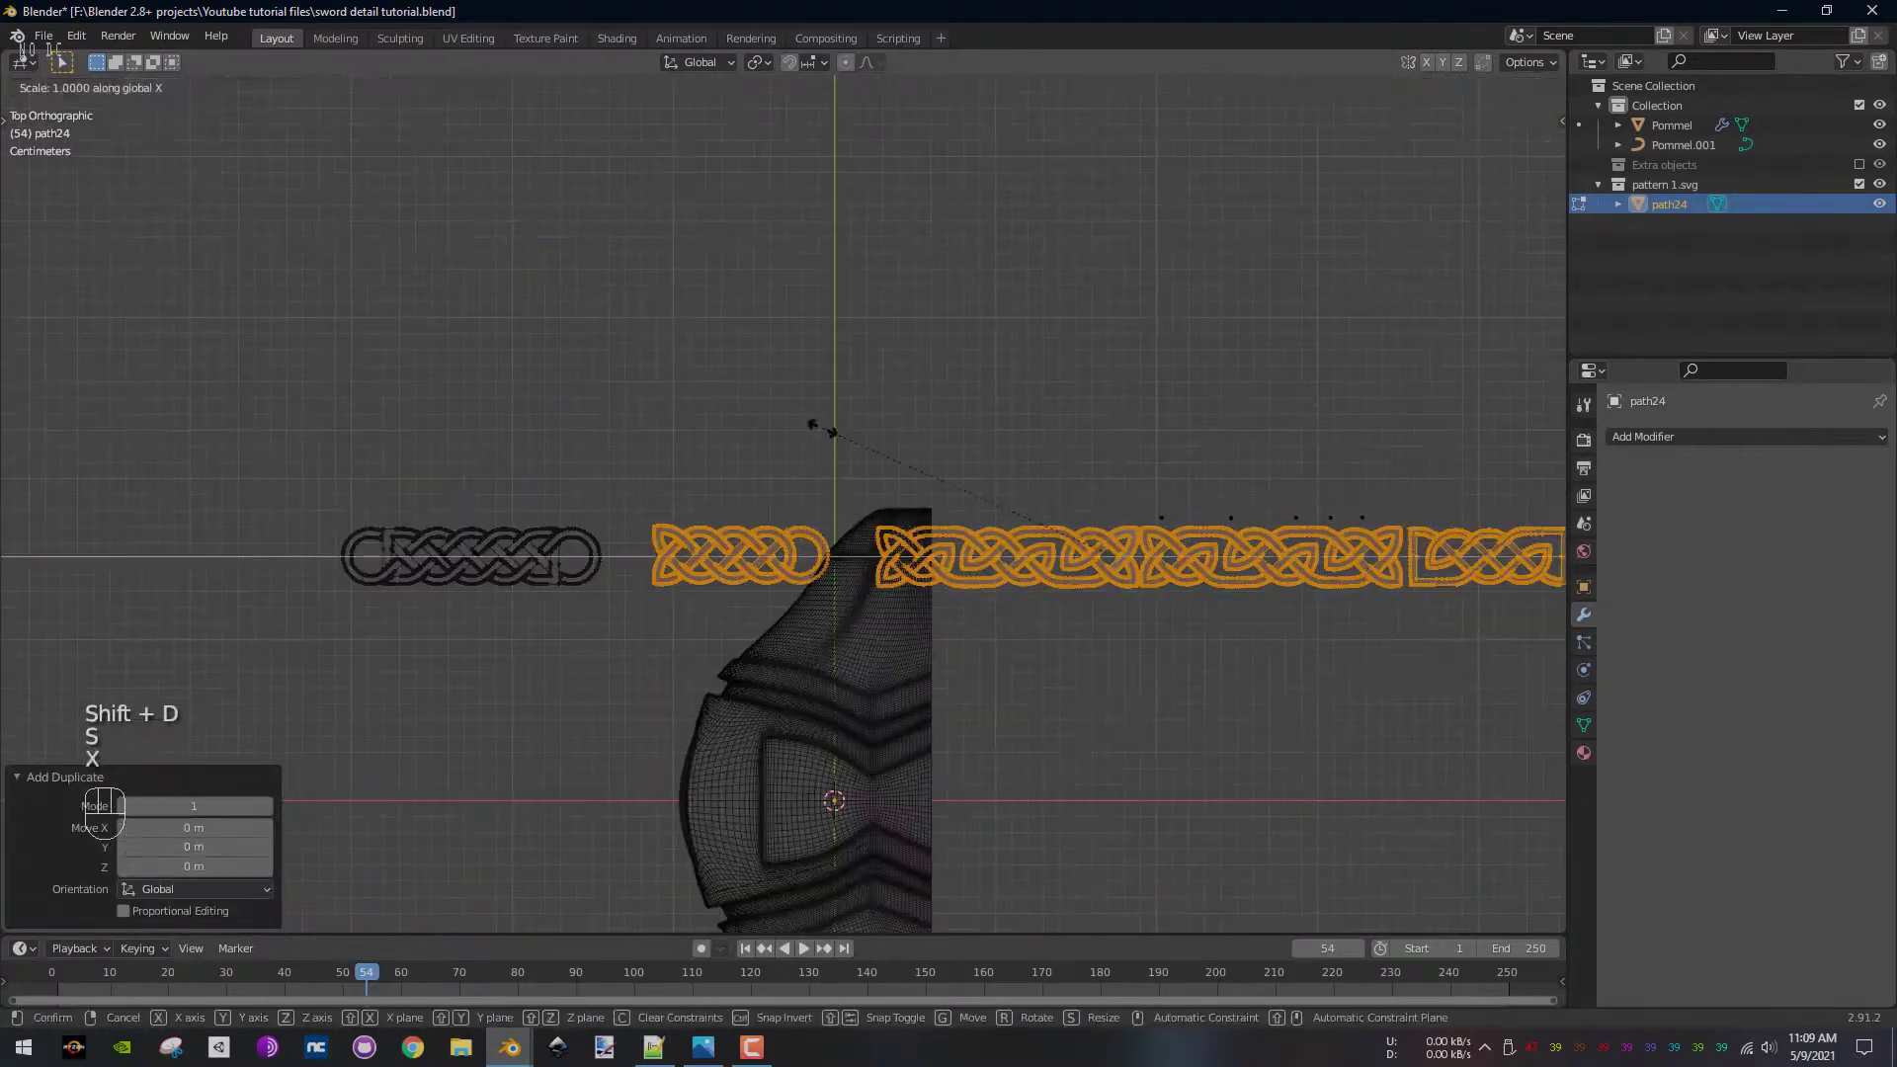
{"action": "key", "text": "alt+a"}
{"action": "middle_click_drag", "start_coordinate": [714, 729], "coordinate": [1051, 581], "text": "shift"}
{"action": "scroll", "coordinate": [1051, 581], "scroll_direction": "up", "scroll_amount": 5}
- Merge the knot mesh's duplicate vertices By Distance
{"action": "key", "text": "a"}
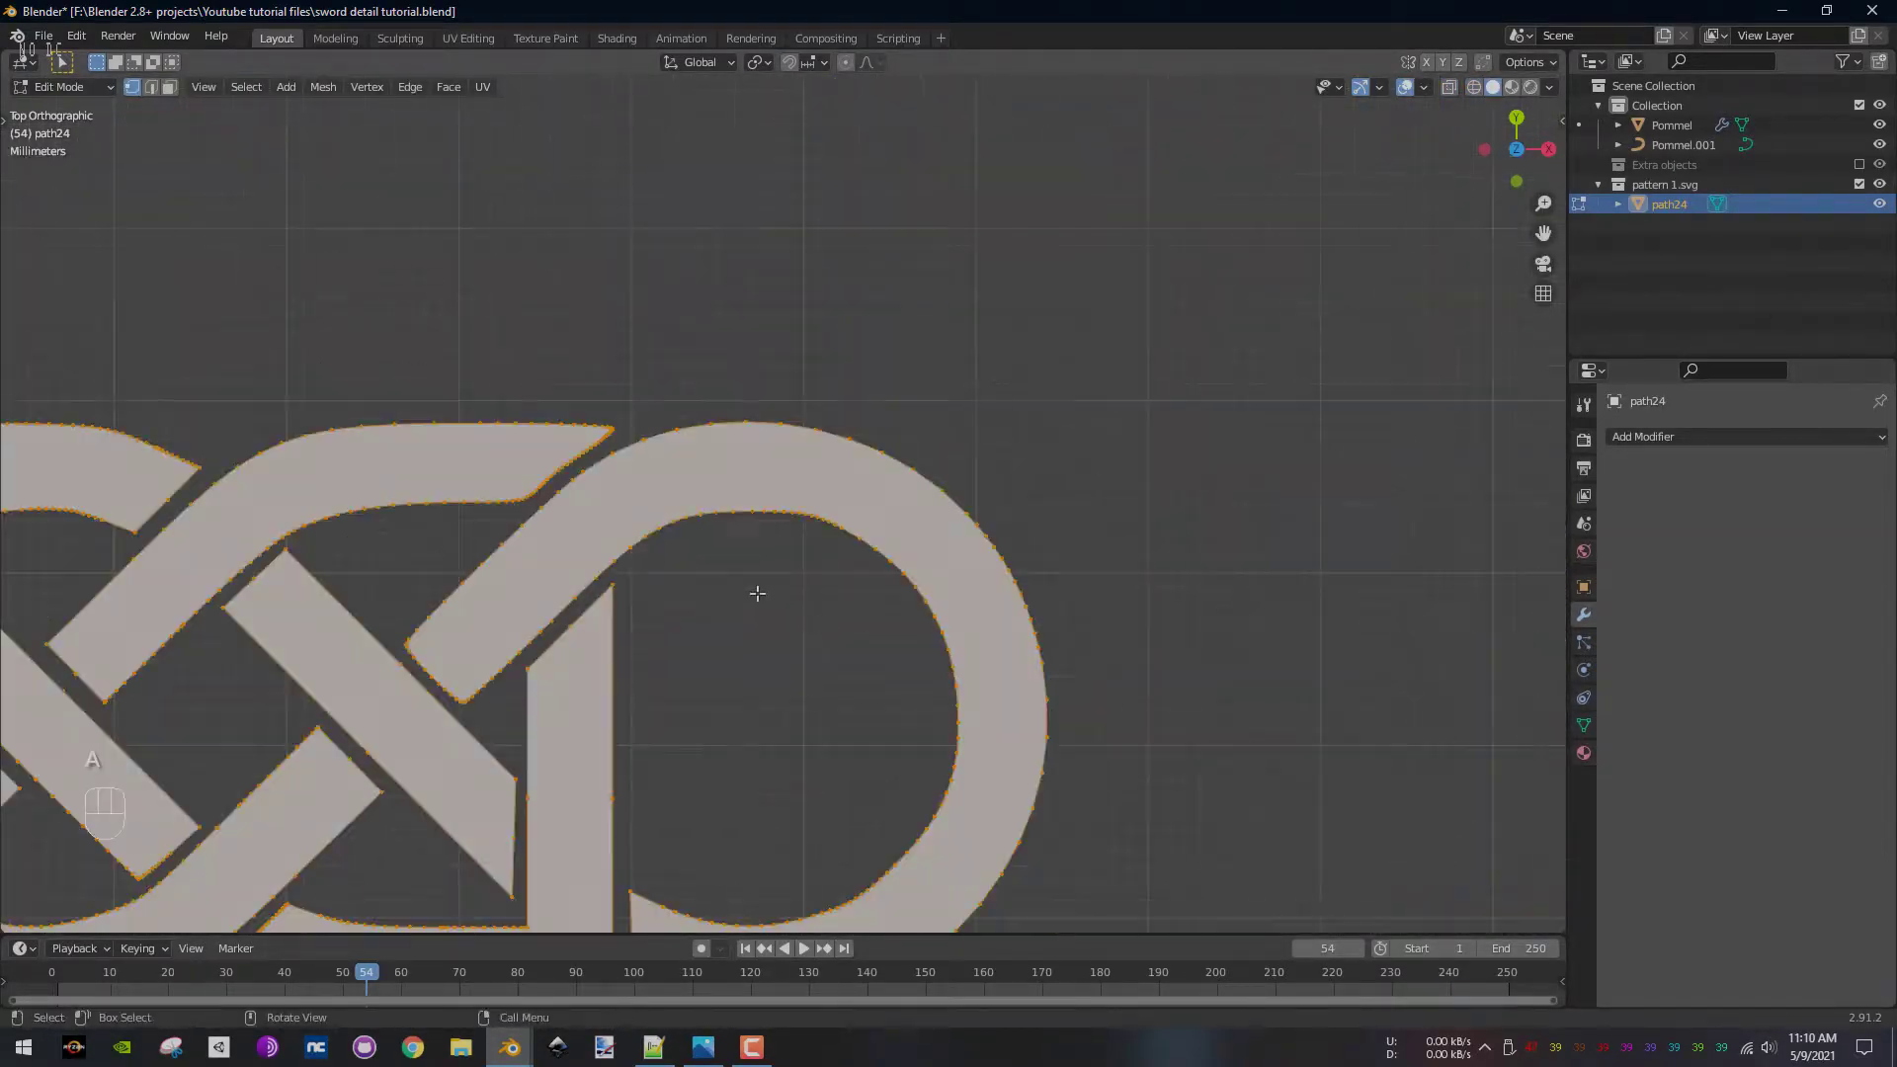
{"action": "key", "text": "m"}
{"action": "left_click", "coordinate": [838, 542]}
{"action": "scroll", "coordinate": [838, 542], "scroll_direction": "up", "scroll_amount": 4}
{"action": "scroll", "coordinate": [837, 536], "scroll_direction": "down", "scroll_amount": 4}
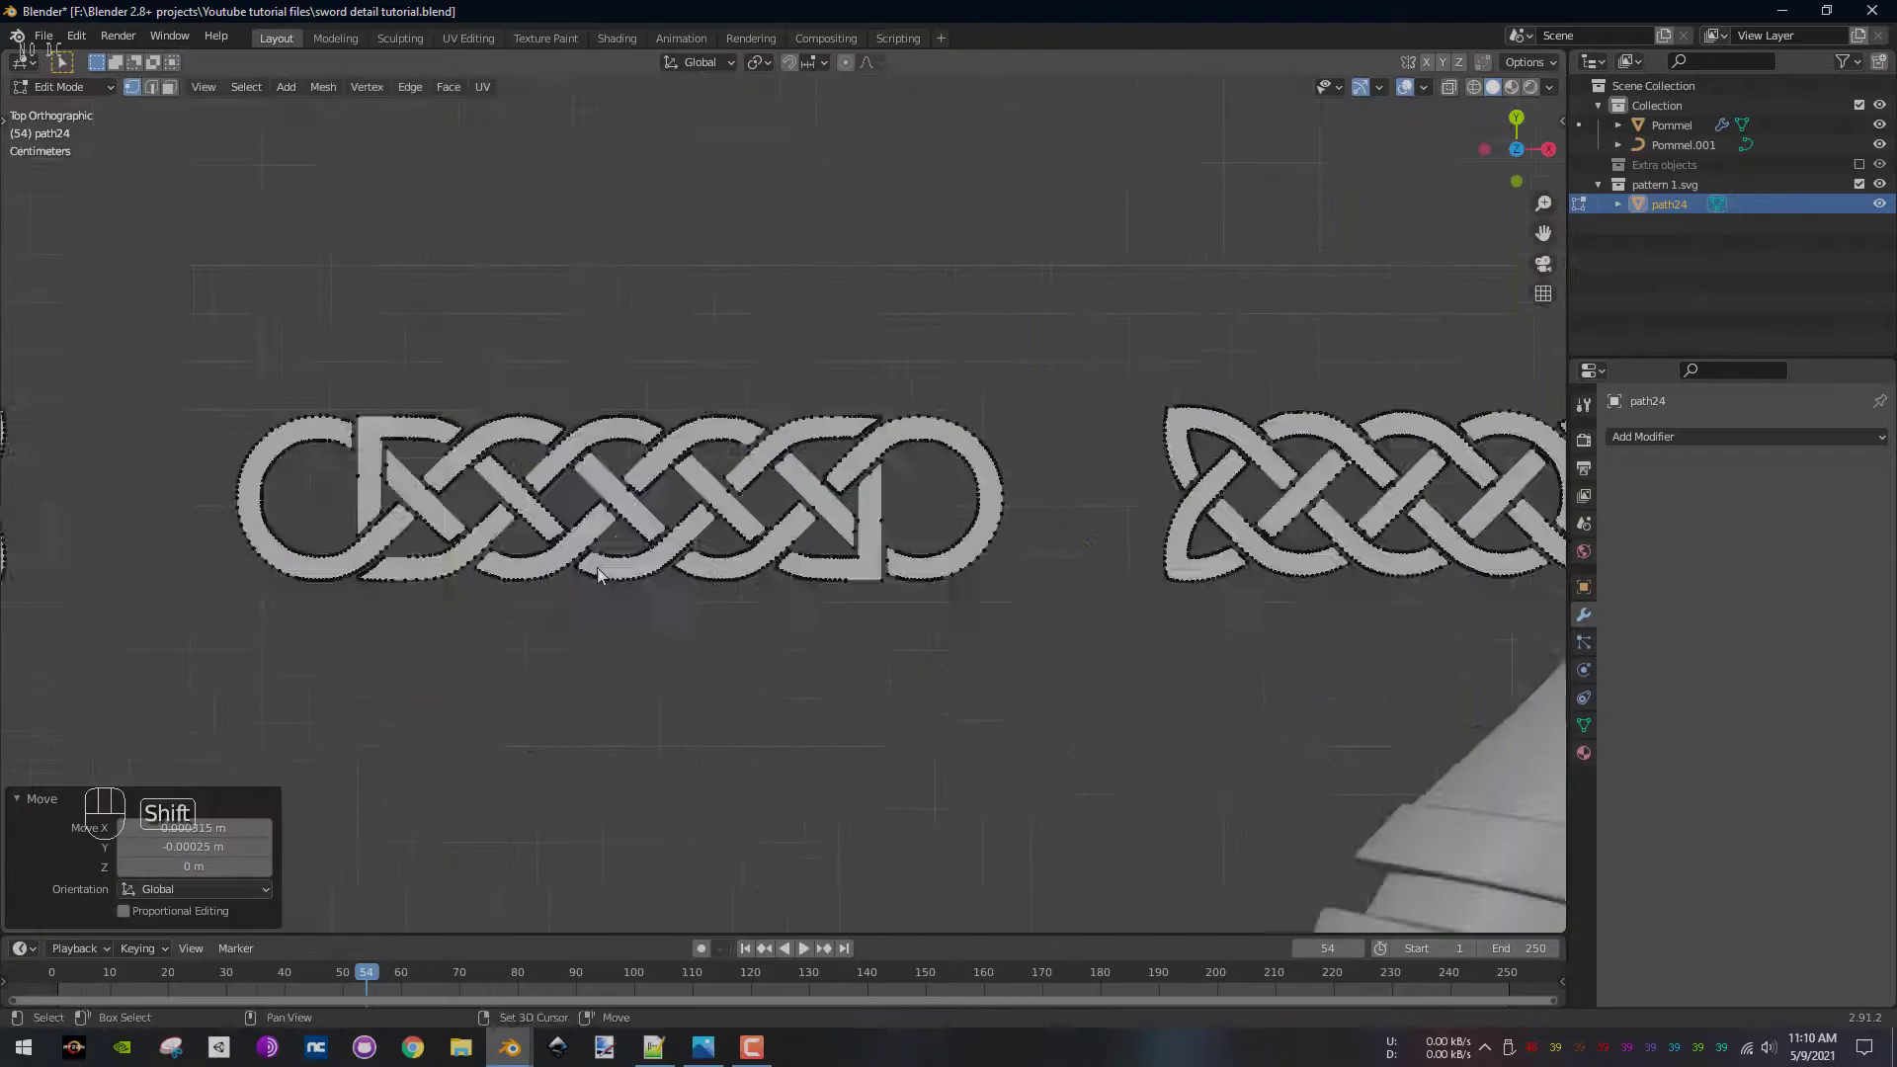
{"action": "scroll", "coordinate": [597, 567], "scroll_direction": "up", "scroll_amount": 2}
- Duplicate one connected knot piece and slide the copy along X
{"action": "key", "text": "l"}
{"action": "key", "text": "shift+d"}
{"action": "key", "text": "g"}
{"action": "key", "text": "x"}
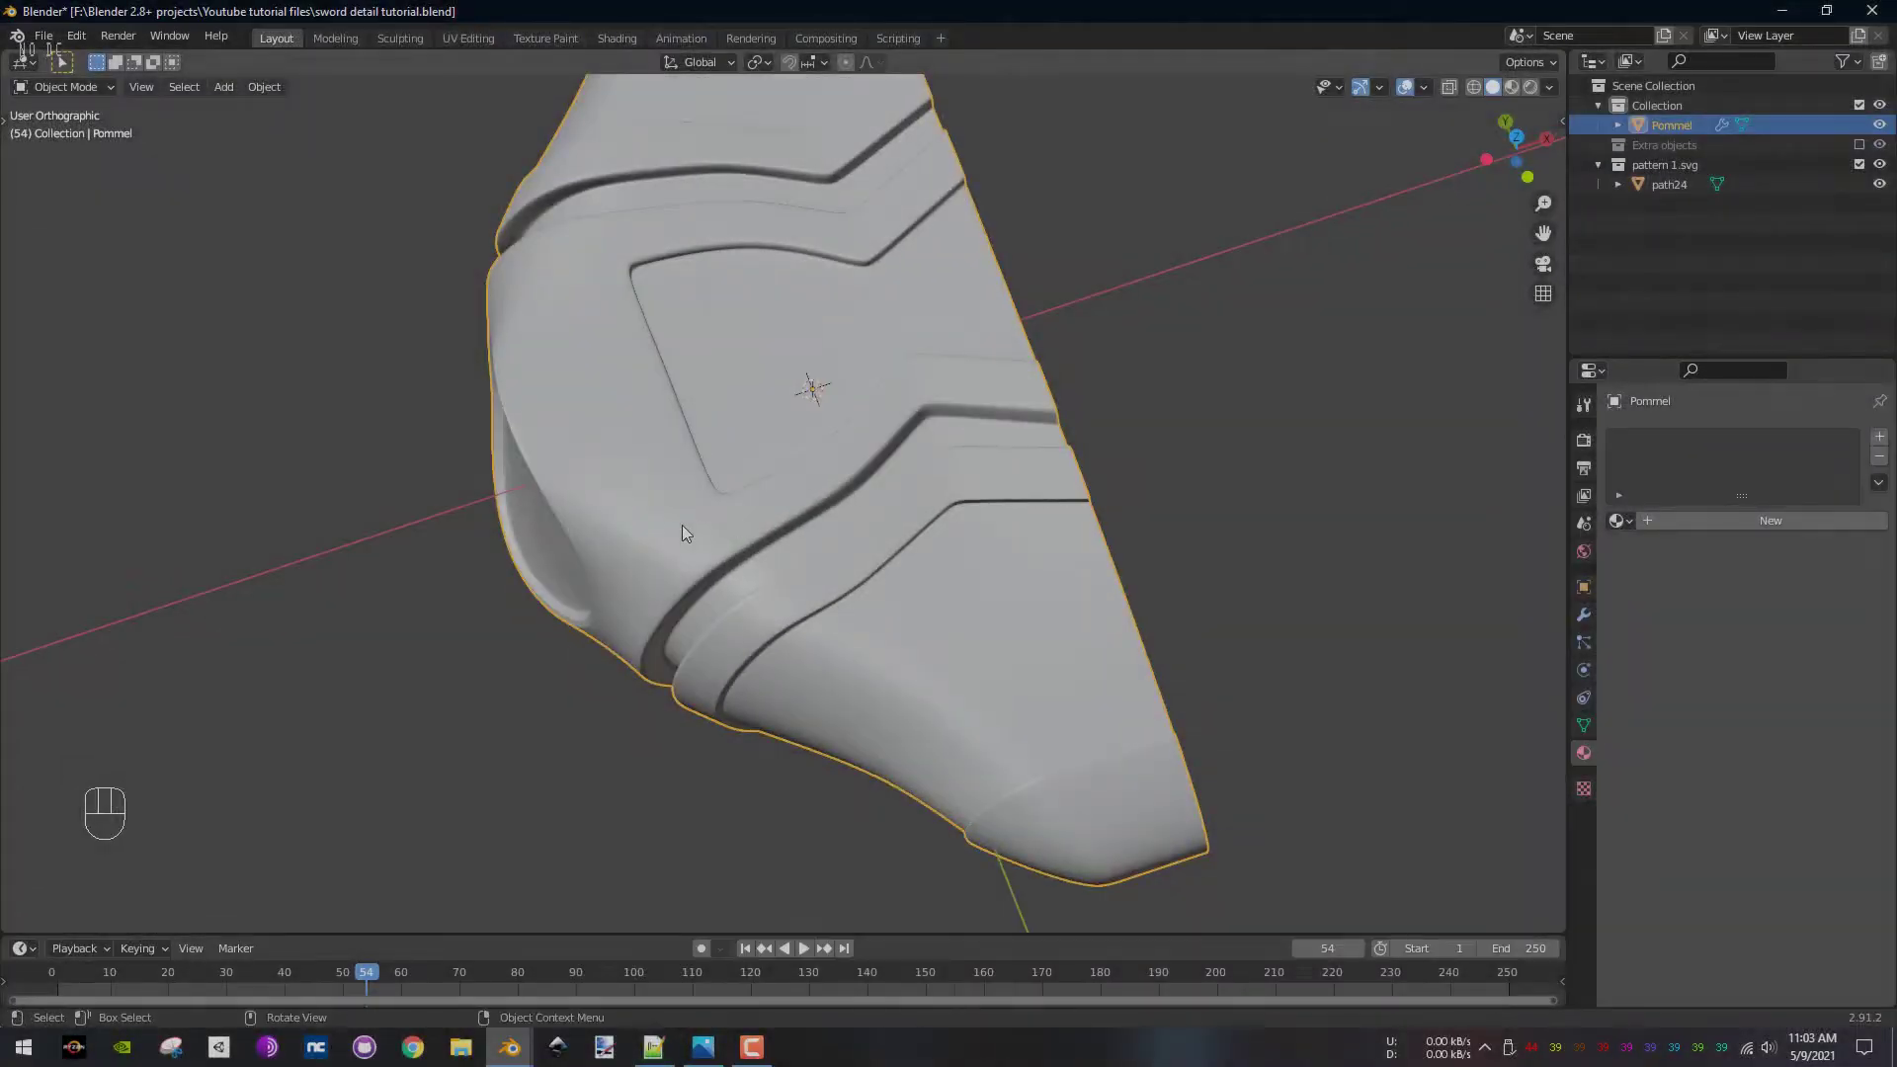
- Duplicate the selected pommel loop and separate it into its own object, Pommel.001
{"action": "key", "text": "Tab"}
{"action": "key", "text": "KP_Decimal"}
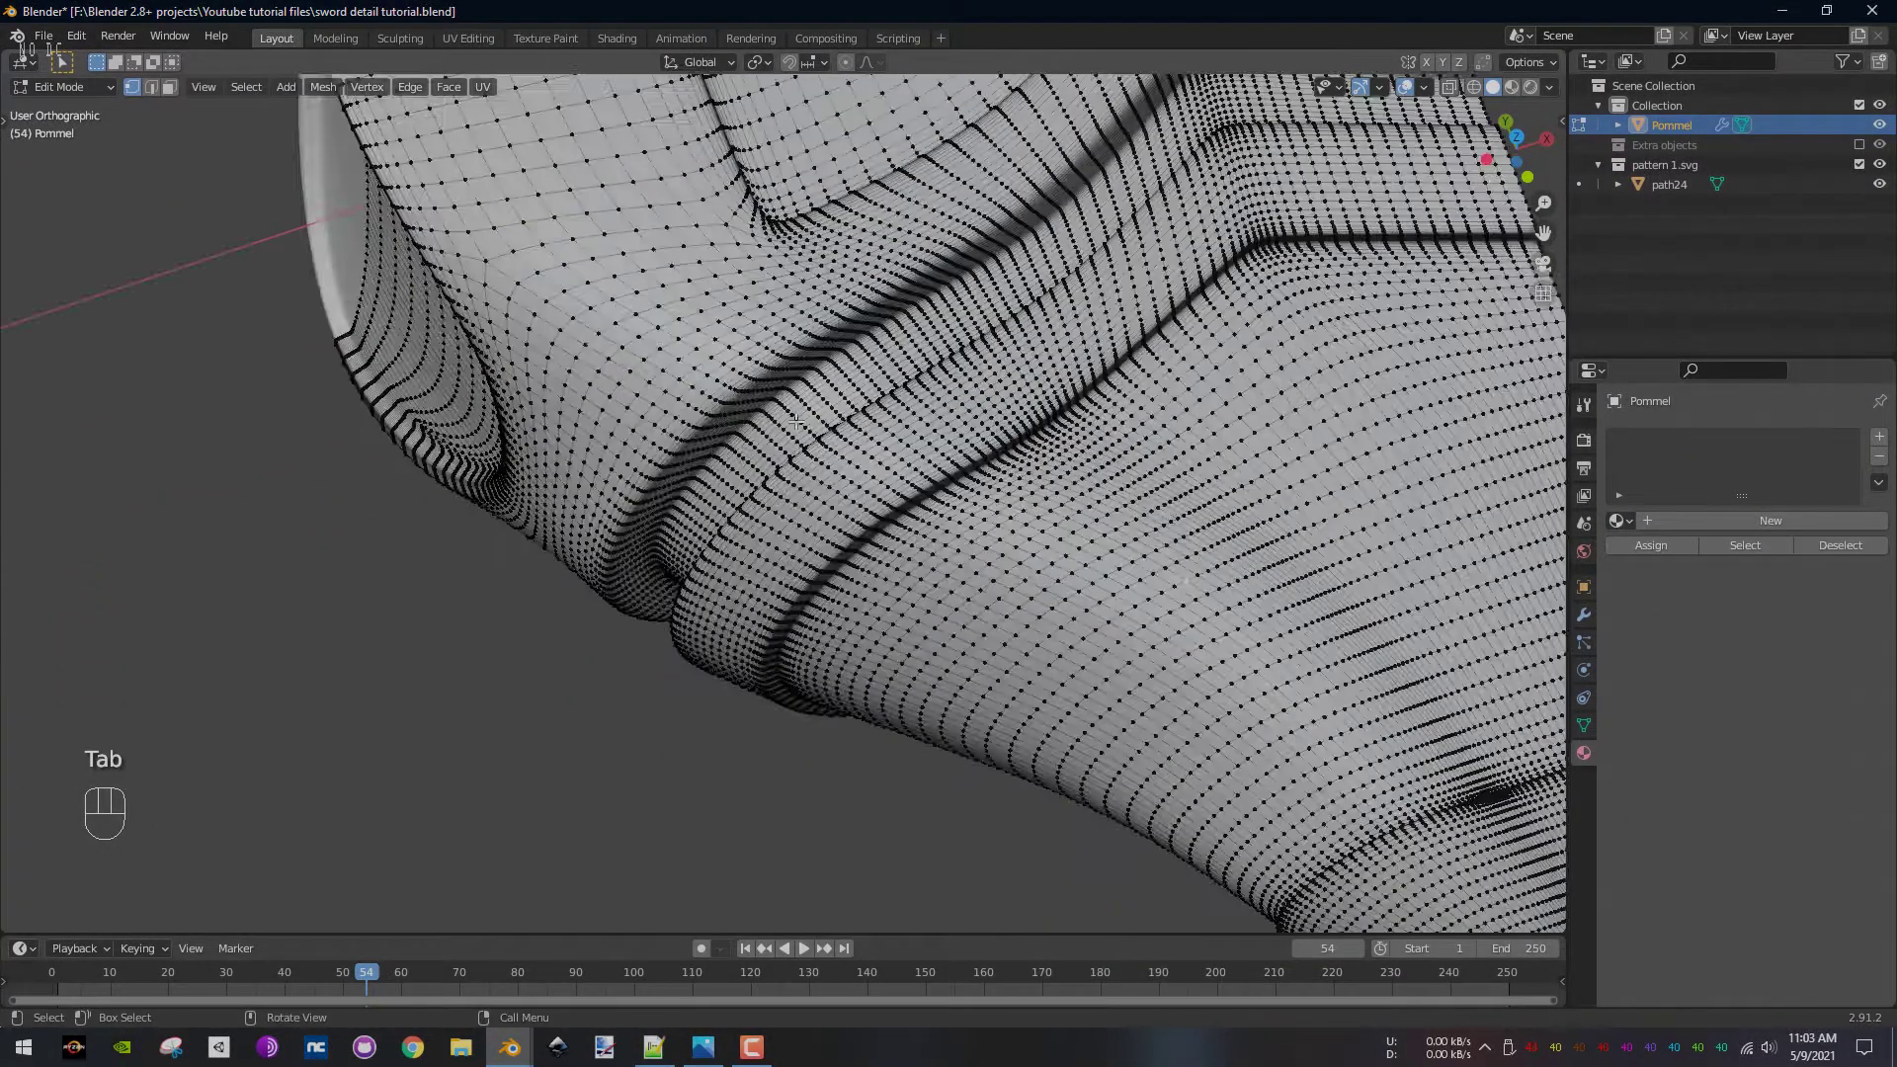
{"action": "middle_click_drag", "start_coordinate": [744, 516], "coordinate": [687, 652]}
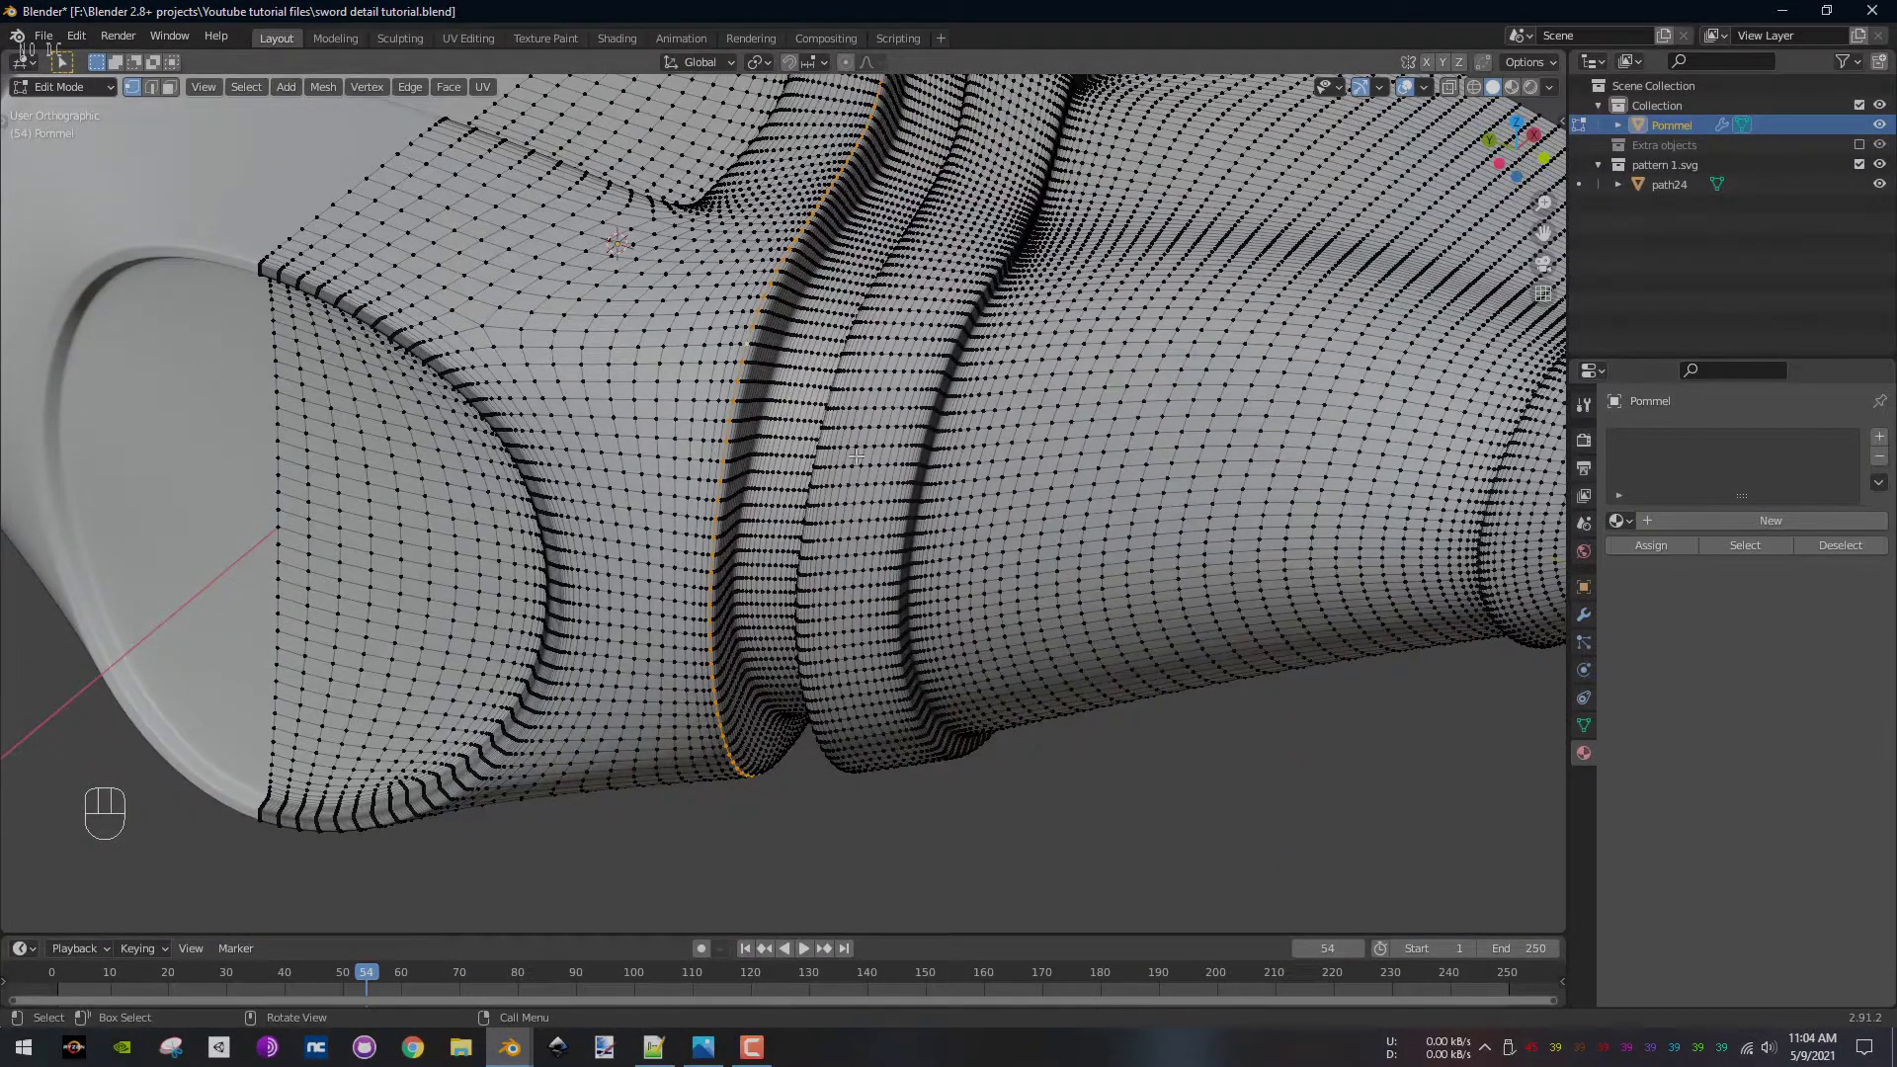
{"action": "middle_click_drag", "start_coordinate": [856, 457], "coordinate": [820, 464]}
{"action": "key", "text": "shift+d"}
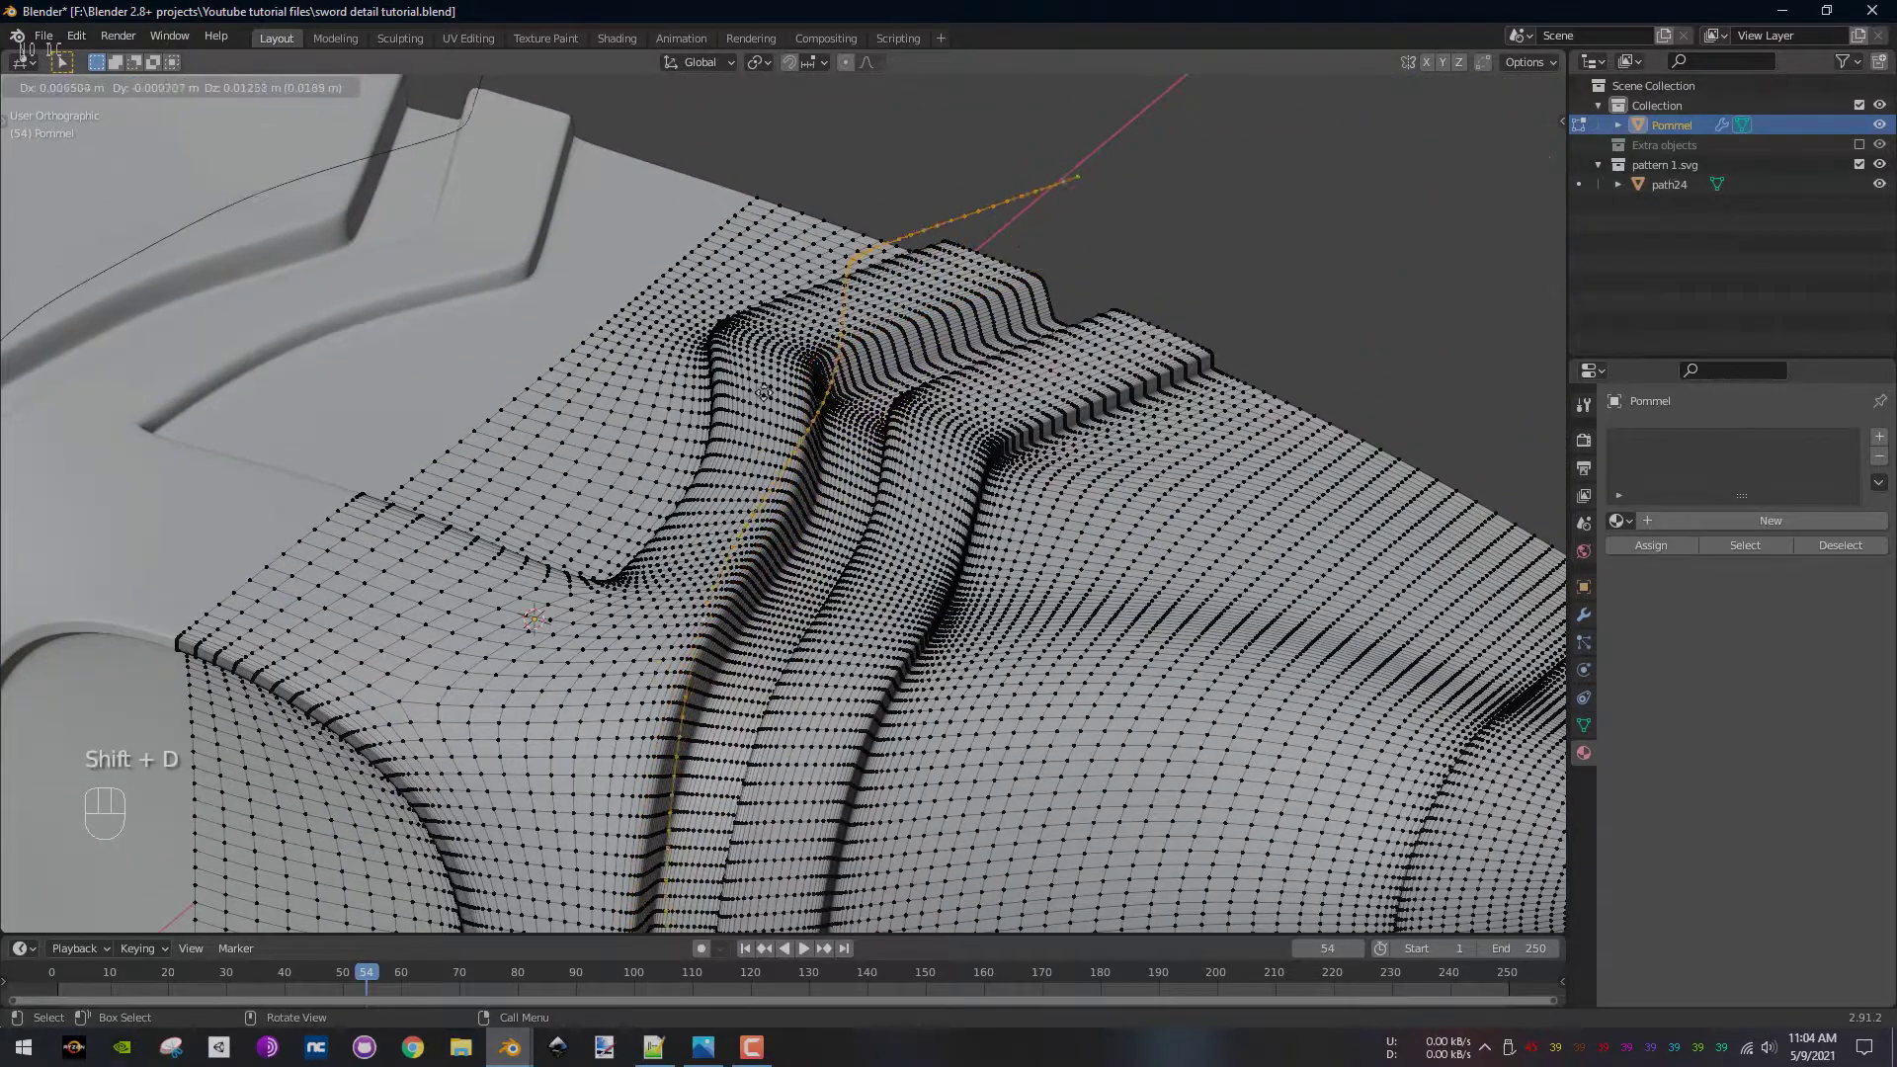
{"action": "left_click", "coordinate": [733, 372]}
{"action": "key", "text": "p"}
{"action": "left_click", "coordinate": [719, 364]}
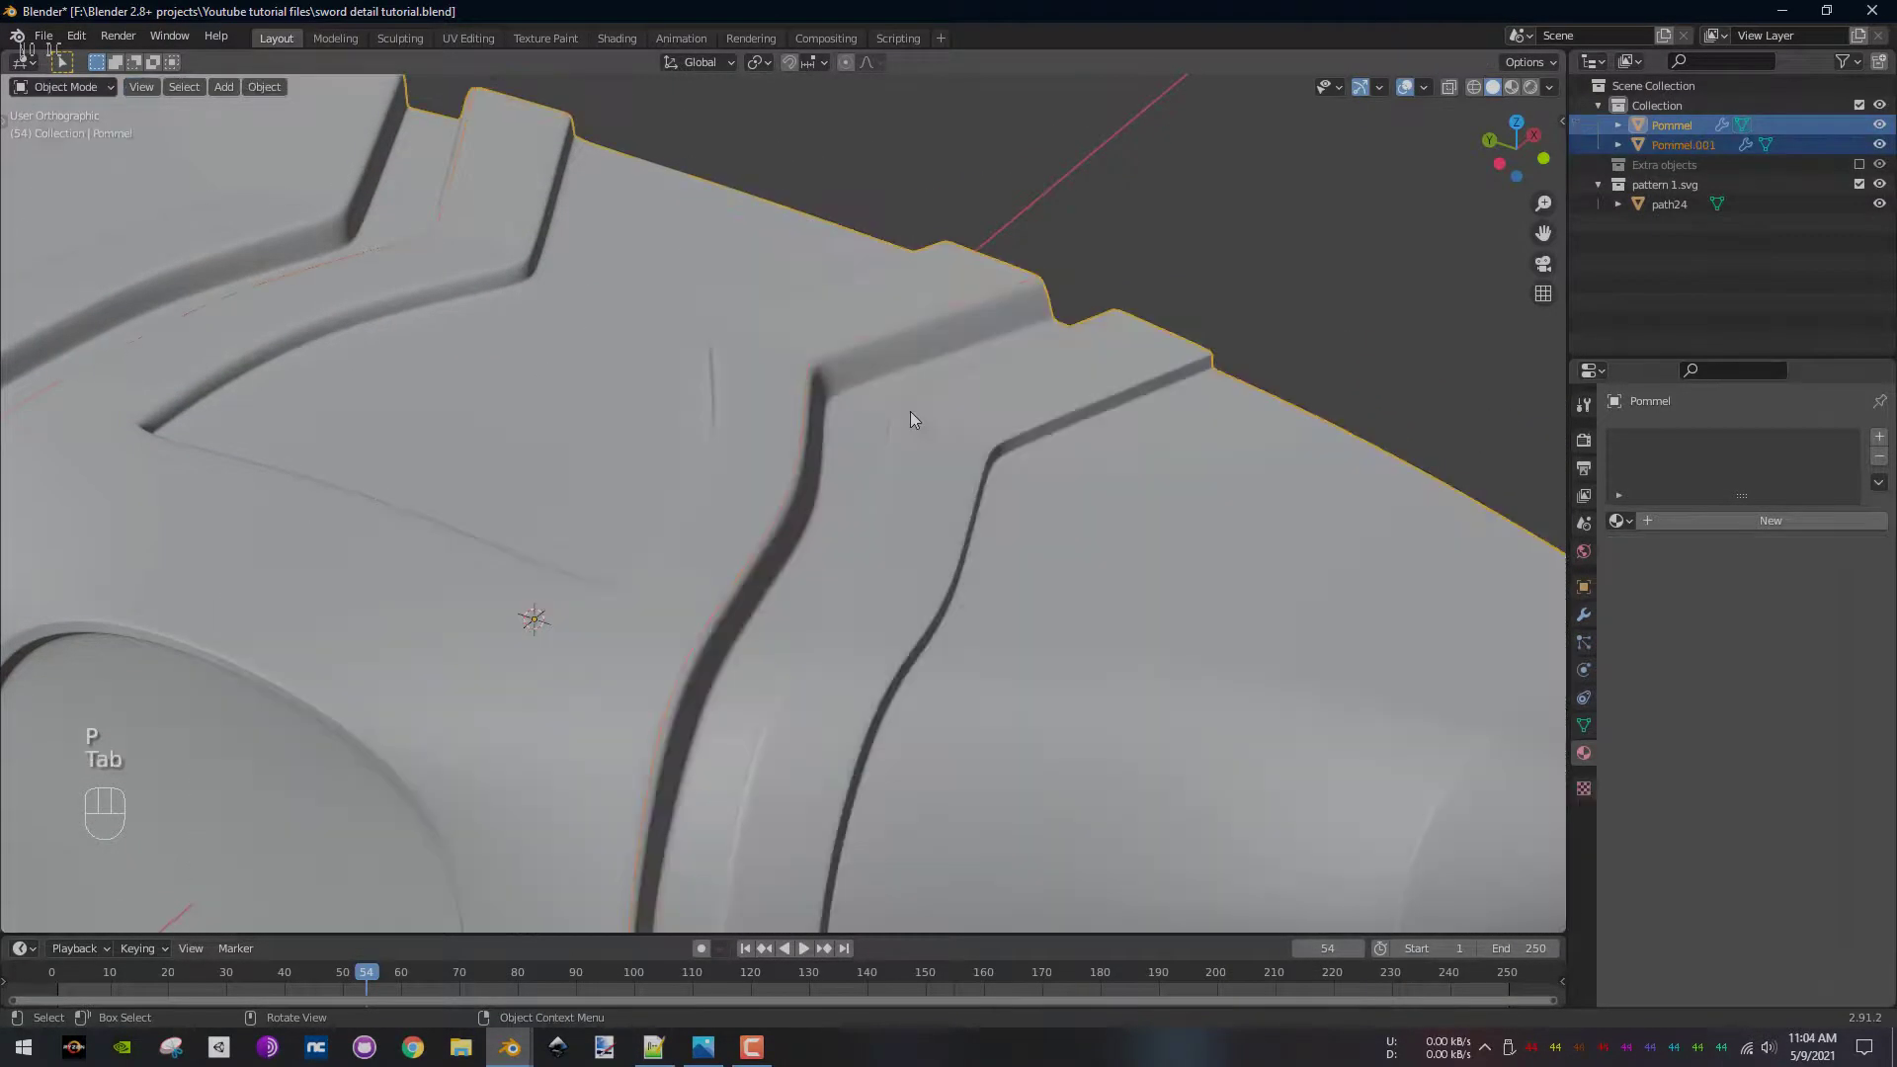
- Select only Pommel.001 in wireframe and frame it from the top view
{"action": "key", "text": "Tab"}
{"action": "key", "text": "z"}
{"action": "left_click", "coordinate": [775, 502]}
{"action": "key", "text": "KP_7"}
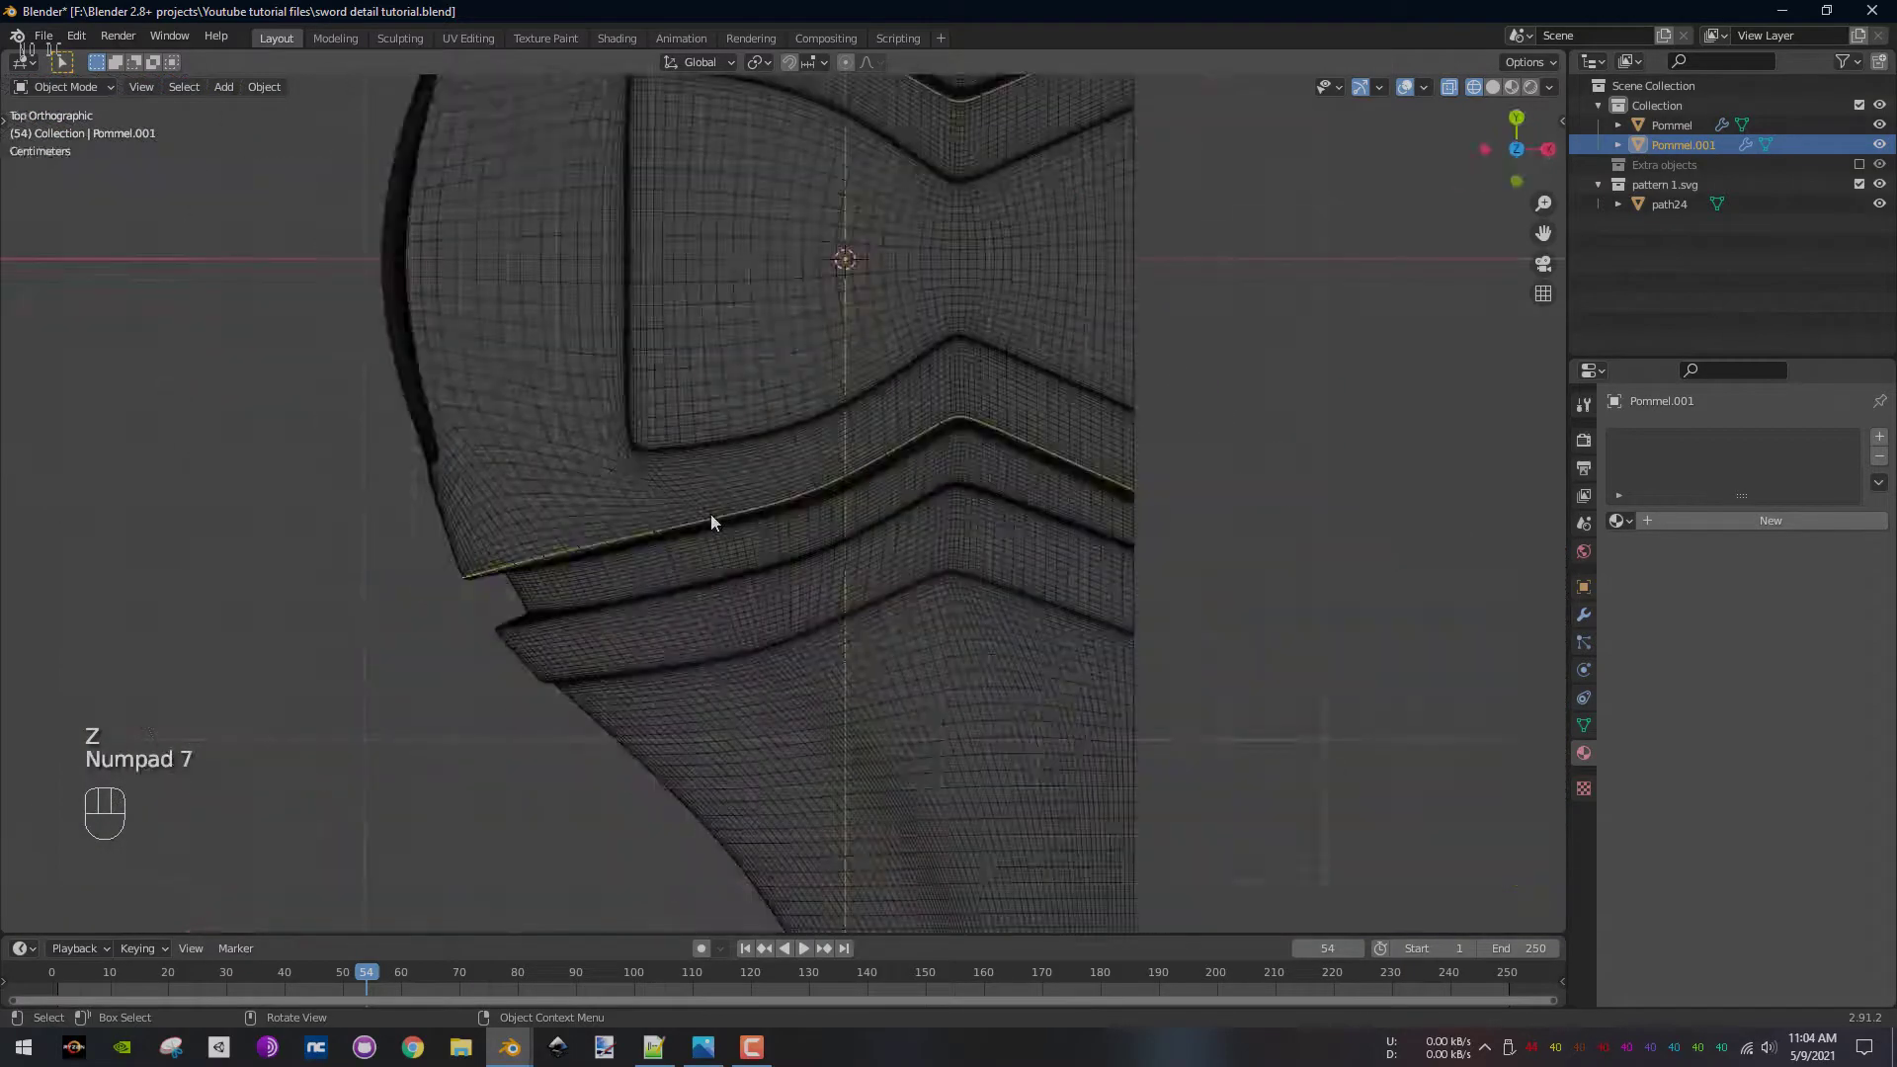
{"action": "scroll", "coordinate": [804, 520], "scroll_direction": "up", "scroll_amount": 2}
{"action": "middle_click_drag", "start_coordinate": [804, 520], "coordinate": [720, 619], "text": "shift"}
- Reshape Pommel.001's vertices with smooth proportional editing, then return to Object Mode
{"action": "key", "text": "Tab"}
{"action": "scroll", "coordinate": [862, 544], "scroll_direction": "up", "scroll_amount": 2}
{"action": "scroll", "coordinate": [862, 544], "scroll_direction": "up", "scroll_amount": 2}
{"action": "scroll", "coordinate": [720, 619], "scroll_direction": "up", "scroll_amount": 3}
{"action": "scroll", "coordinate": [657, 606], "scroll_direction": "up", "scroll_amount": 2}
{"action": "key", "text": "o"}
{"action": "key", "text": "g"}
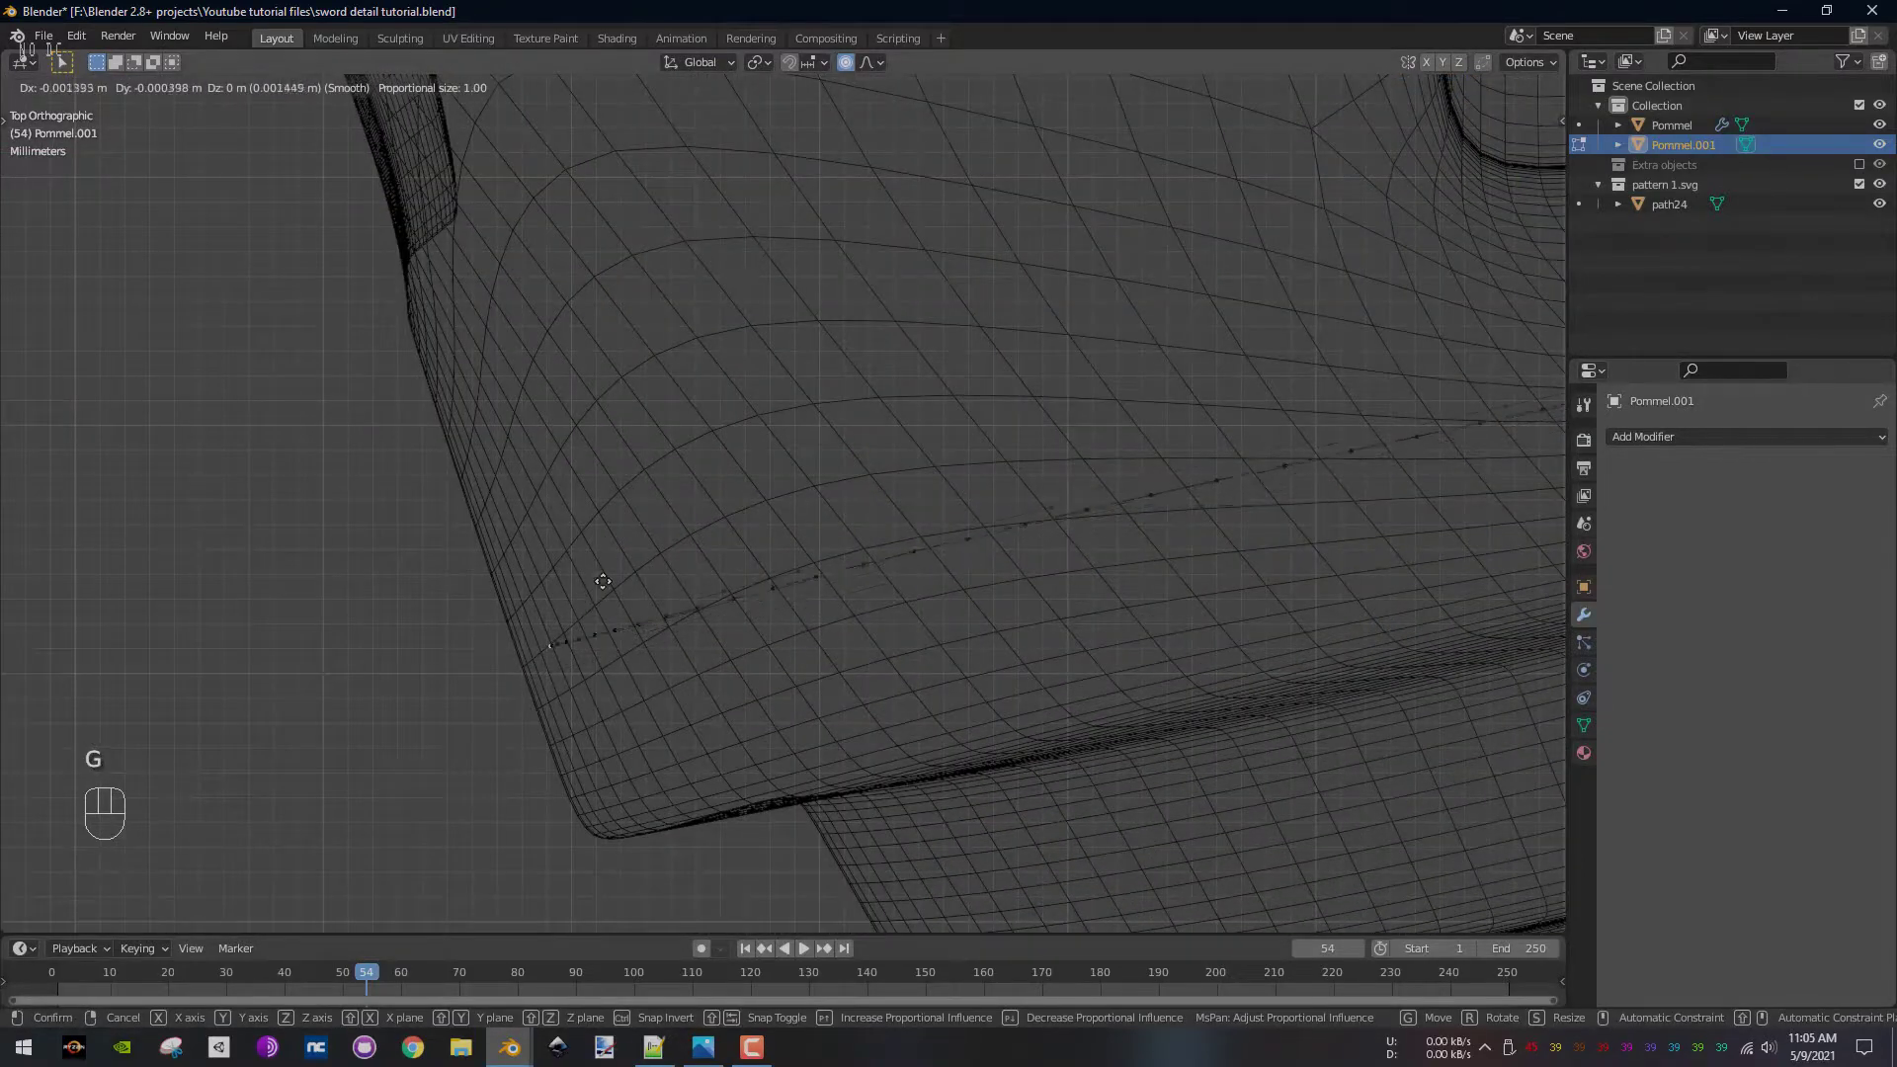
{"action": "scroll", "coordinate": [593, 579], "scroll_direction": "up", "scroll_amount": 3}
{"action": "key", "text": "Tab"}
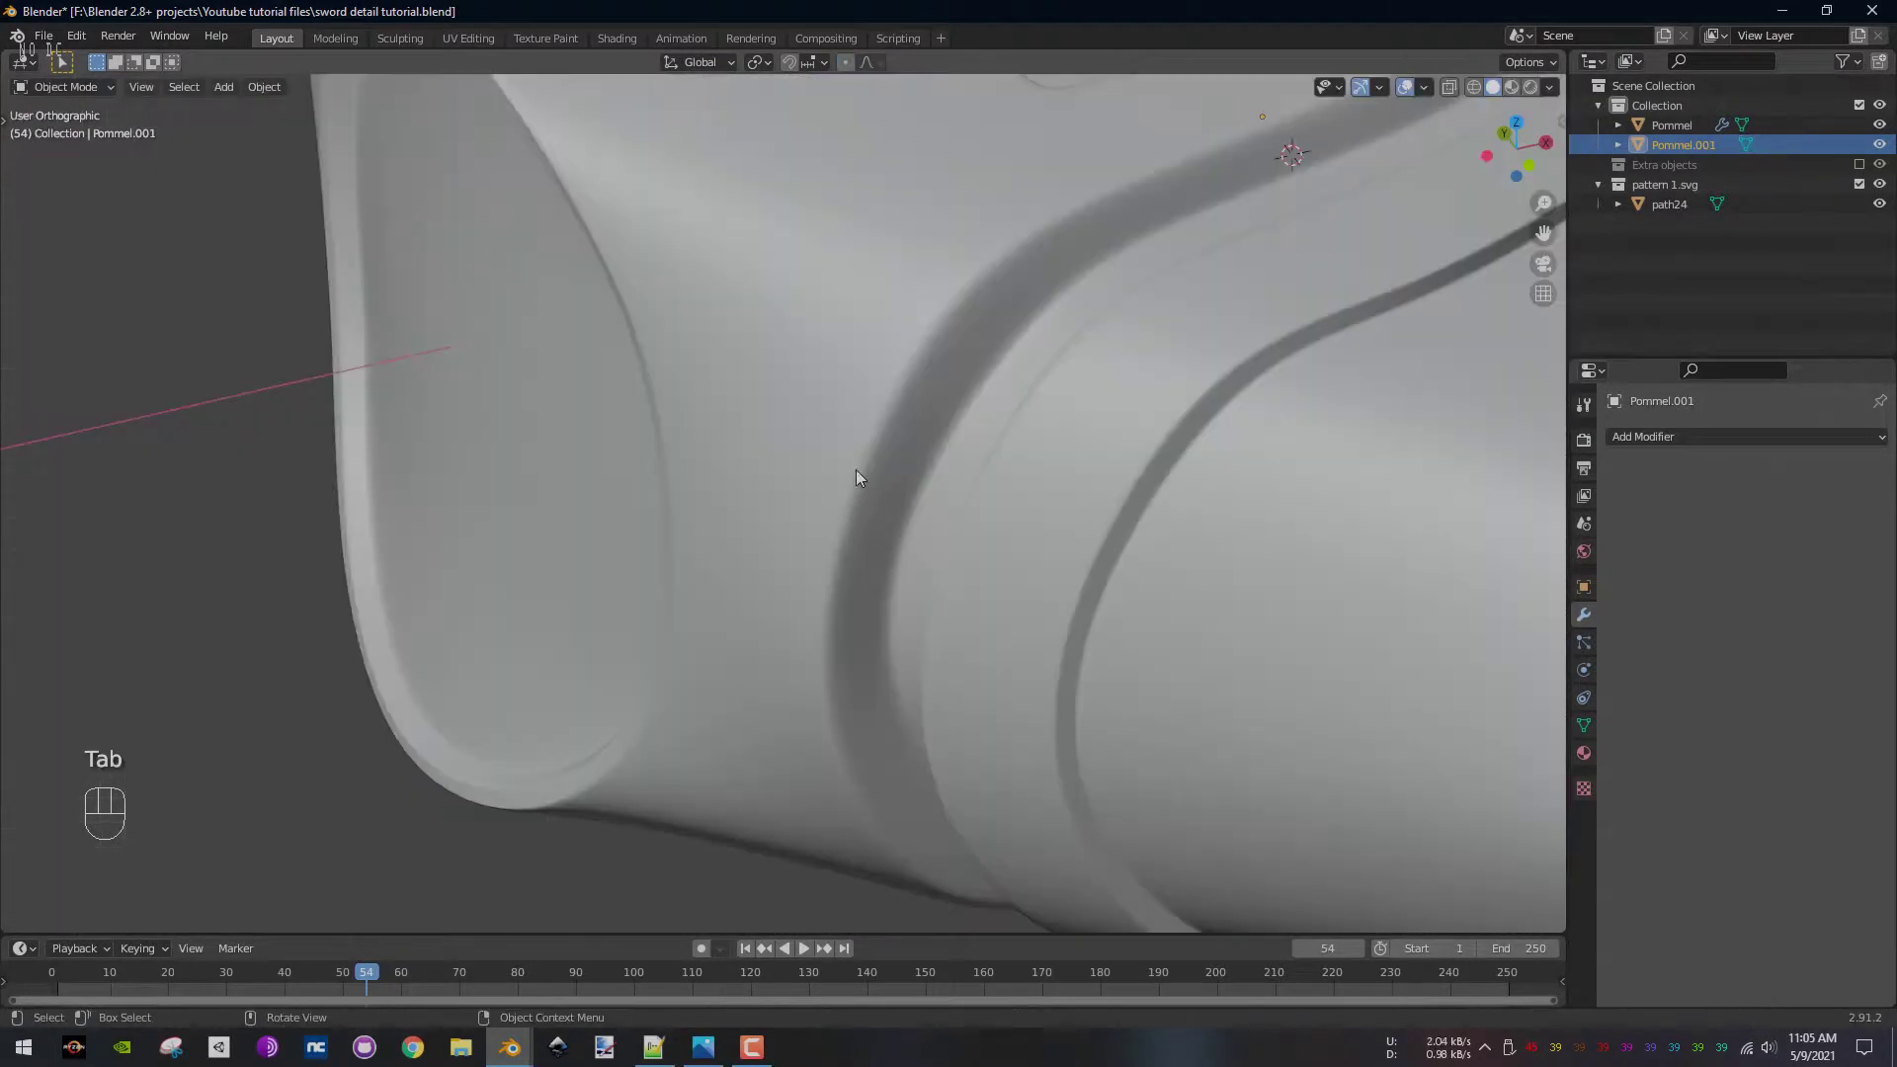
- Convert Pommel.001 into a curve object
{"action": "left_click", "coordinate": [263, 87]}
{"action": "mouse_move", "coordinate": [326, 609]}
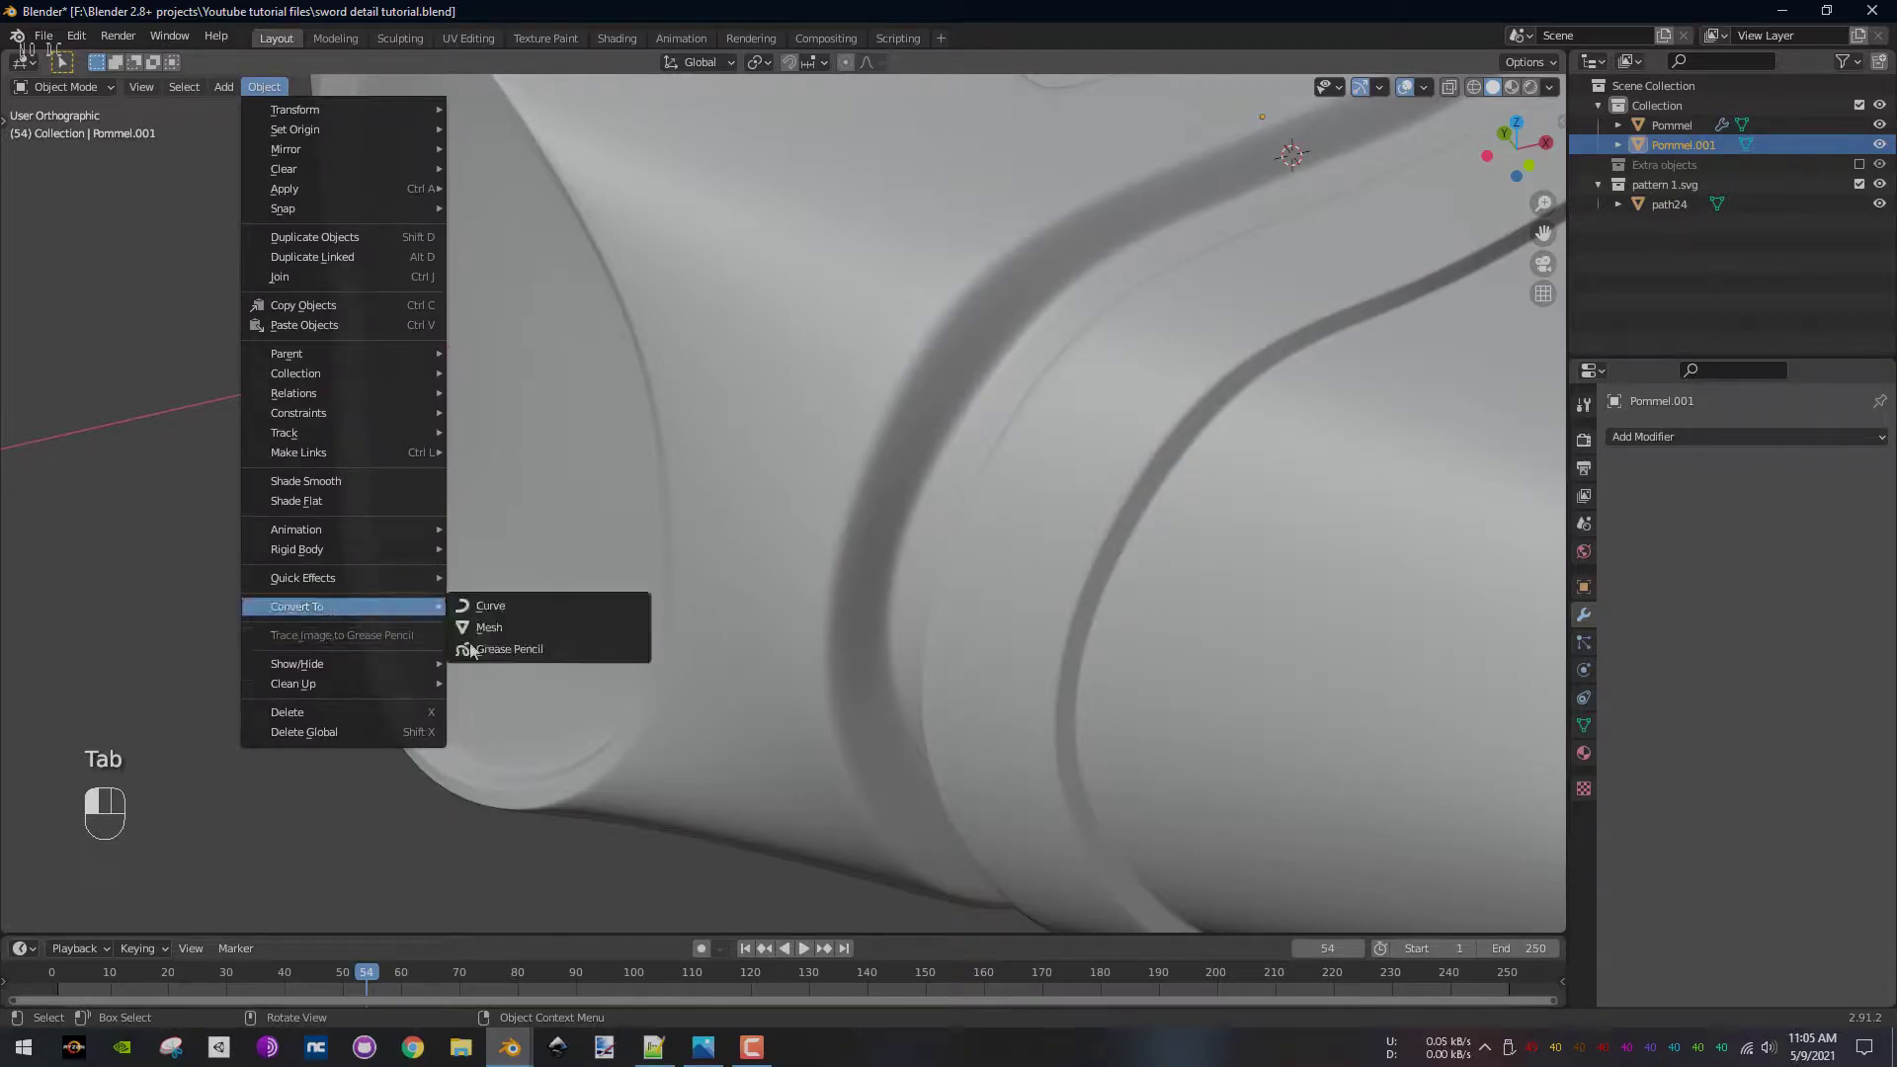
{"action": "left_click", "coordinate": [520, 627]}
{"action": "key", "text": "z"}
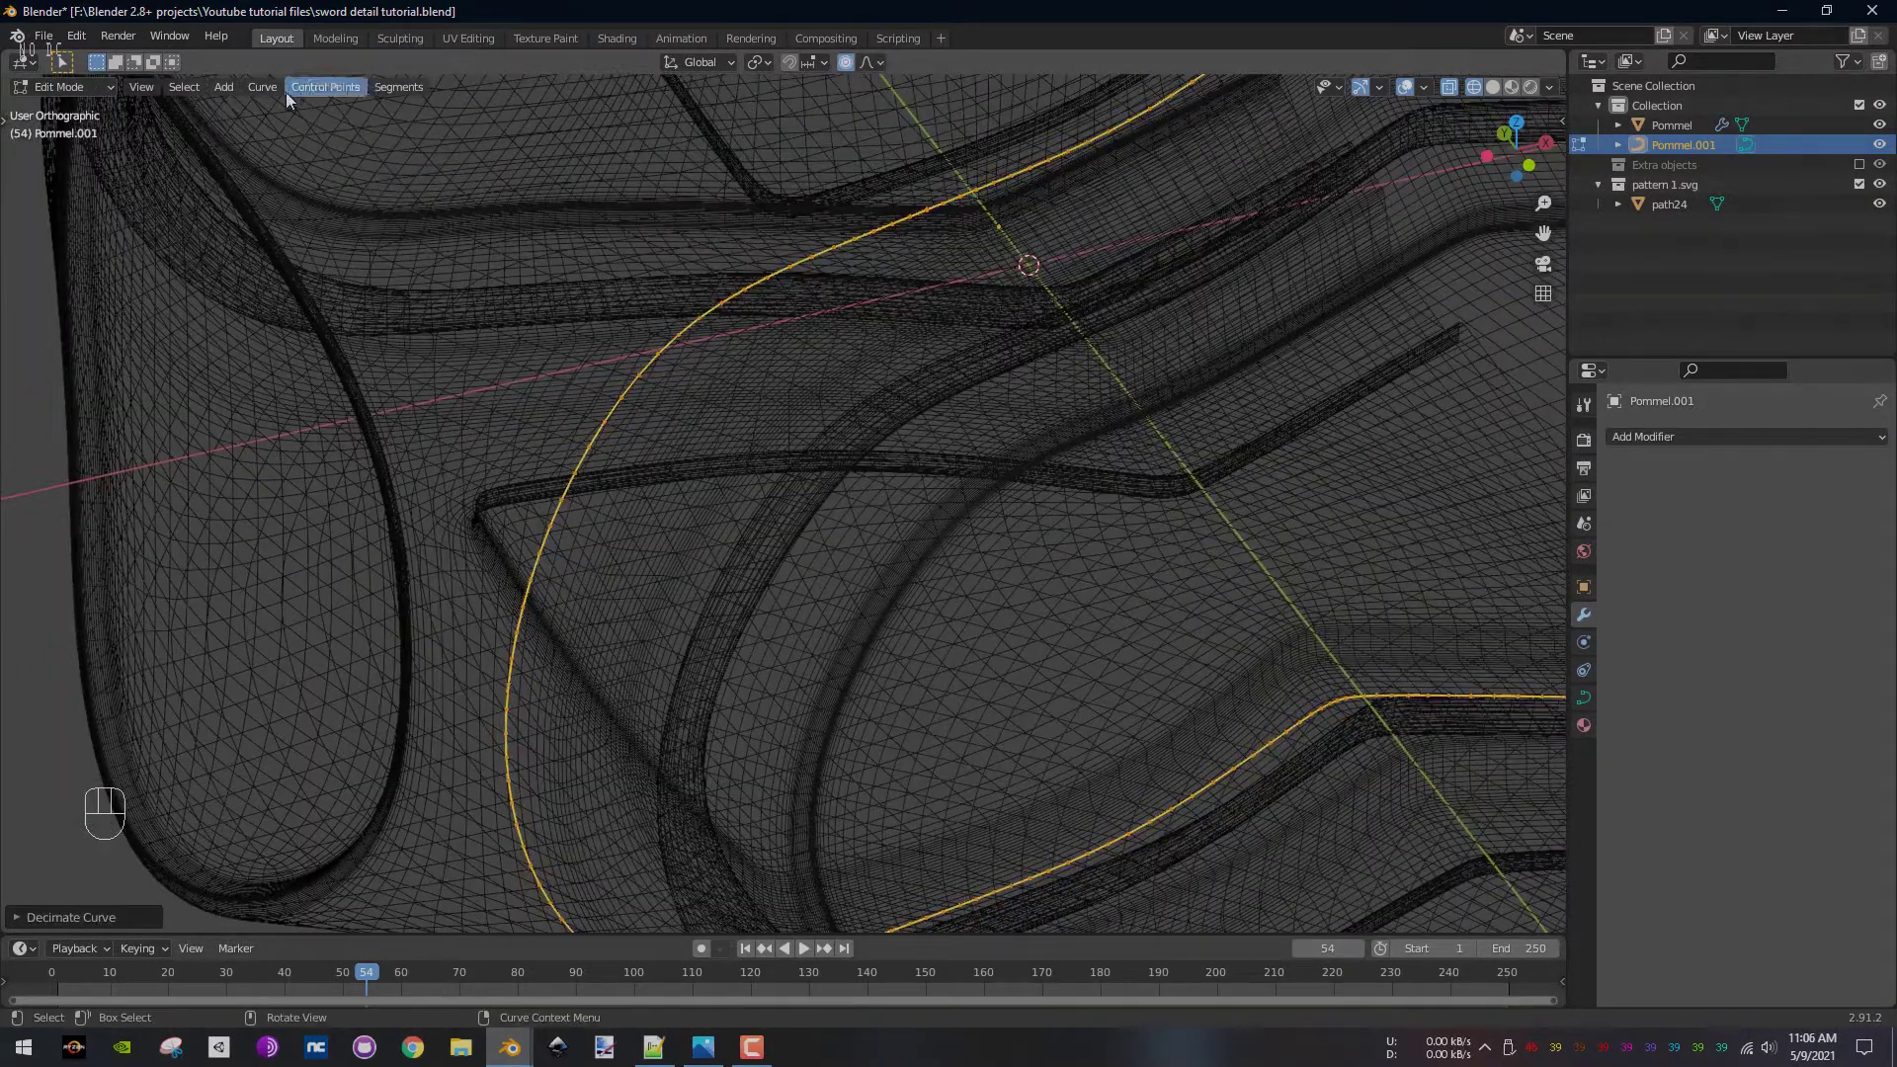
- Set the curve's spline type to Bezier with Vector handles
{"action": "left_click", "coordinate": [268, 91]}
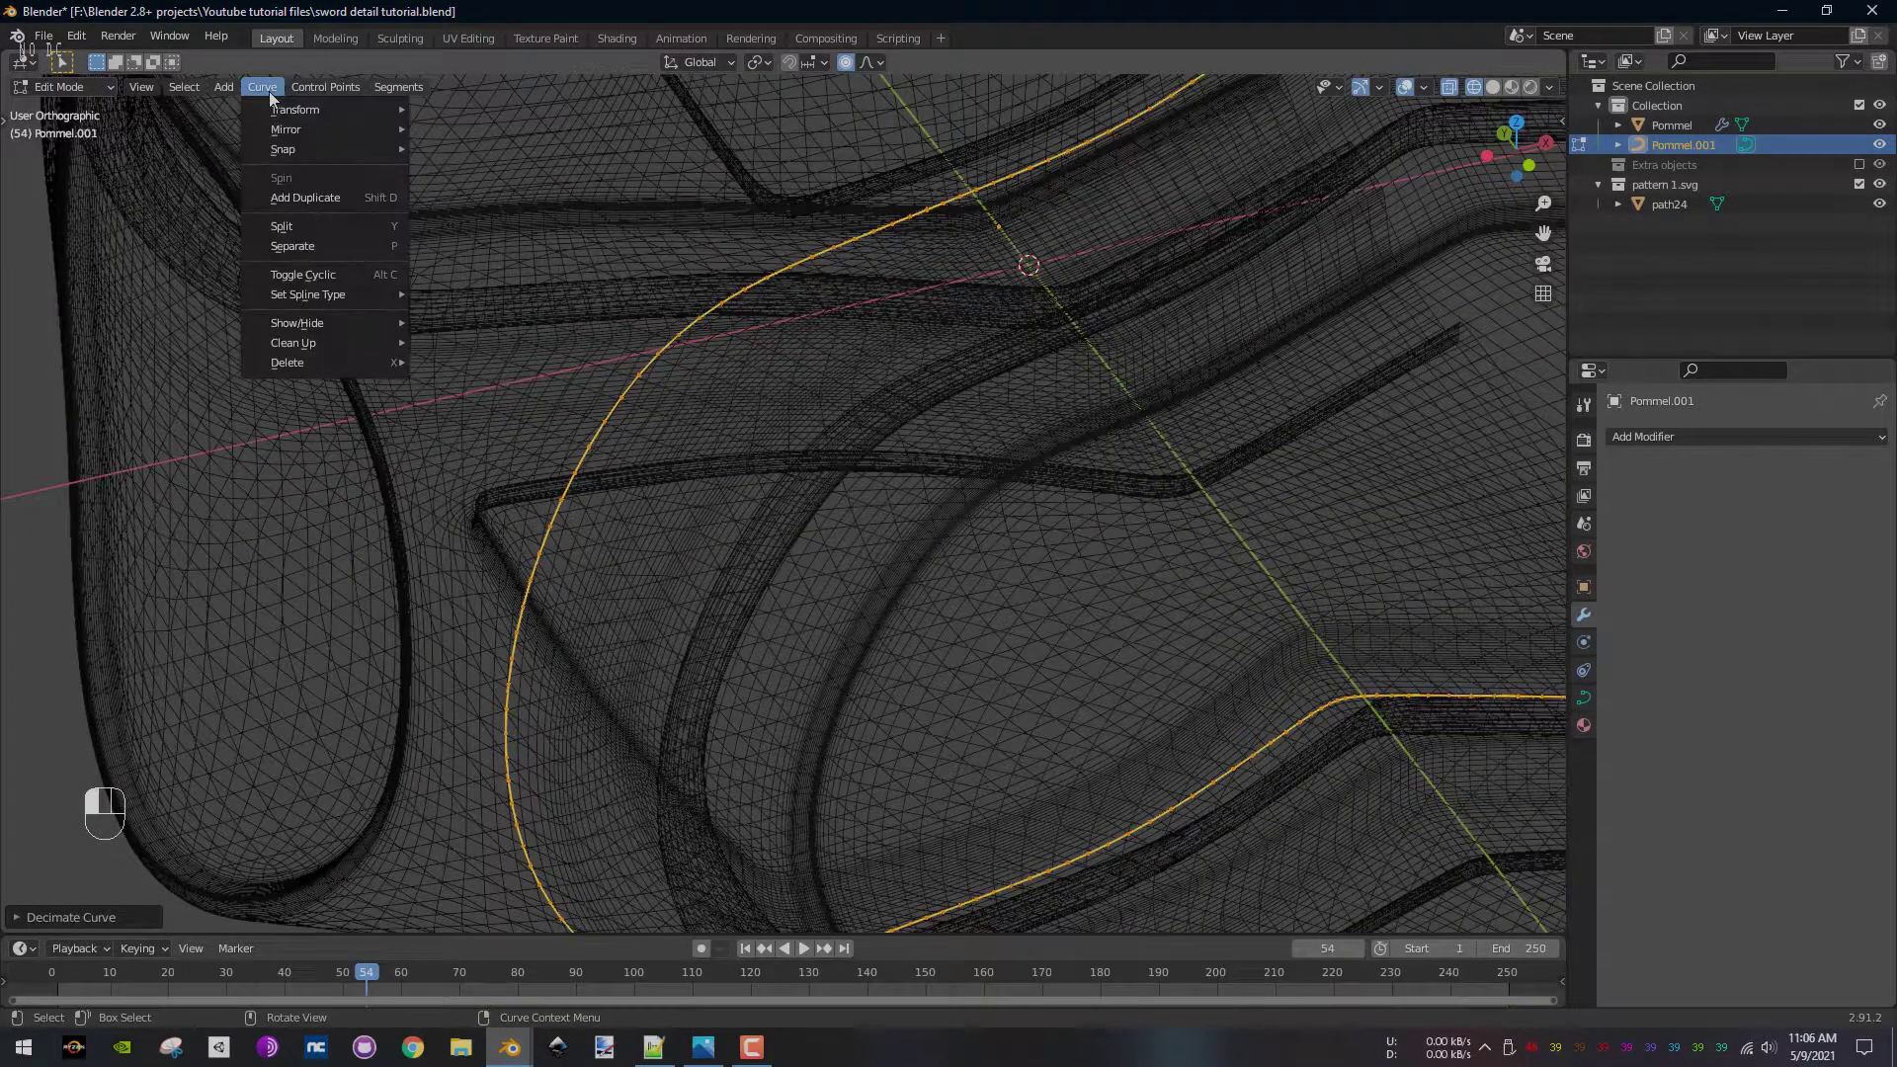
{"action": "mouse_move", "coordinate": [344, 295]}
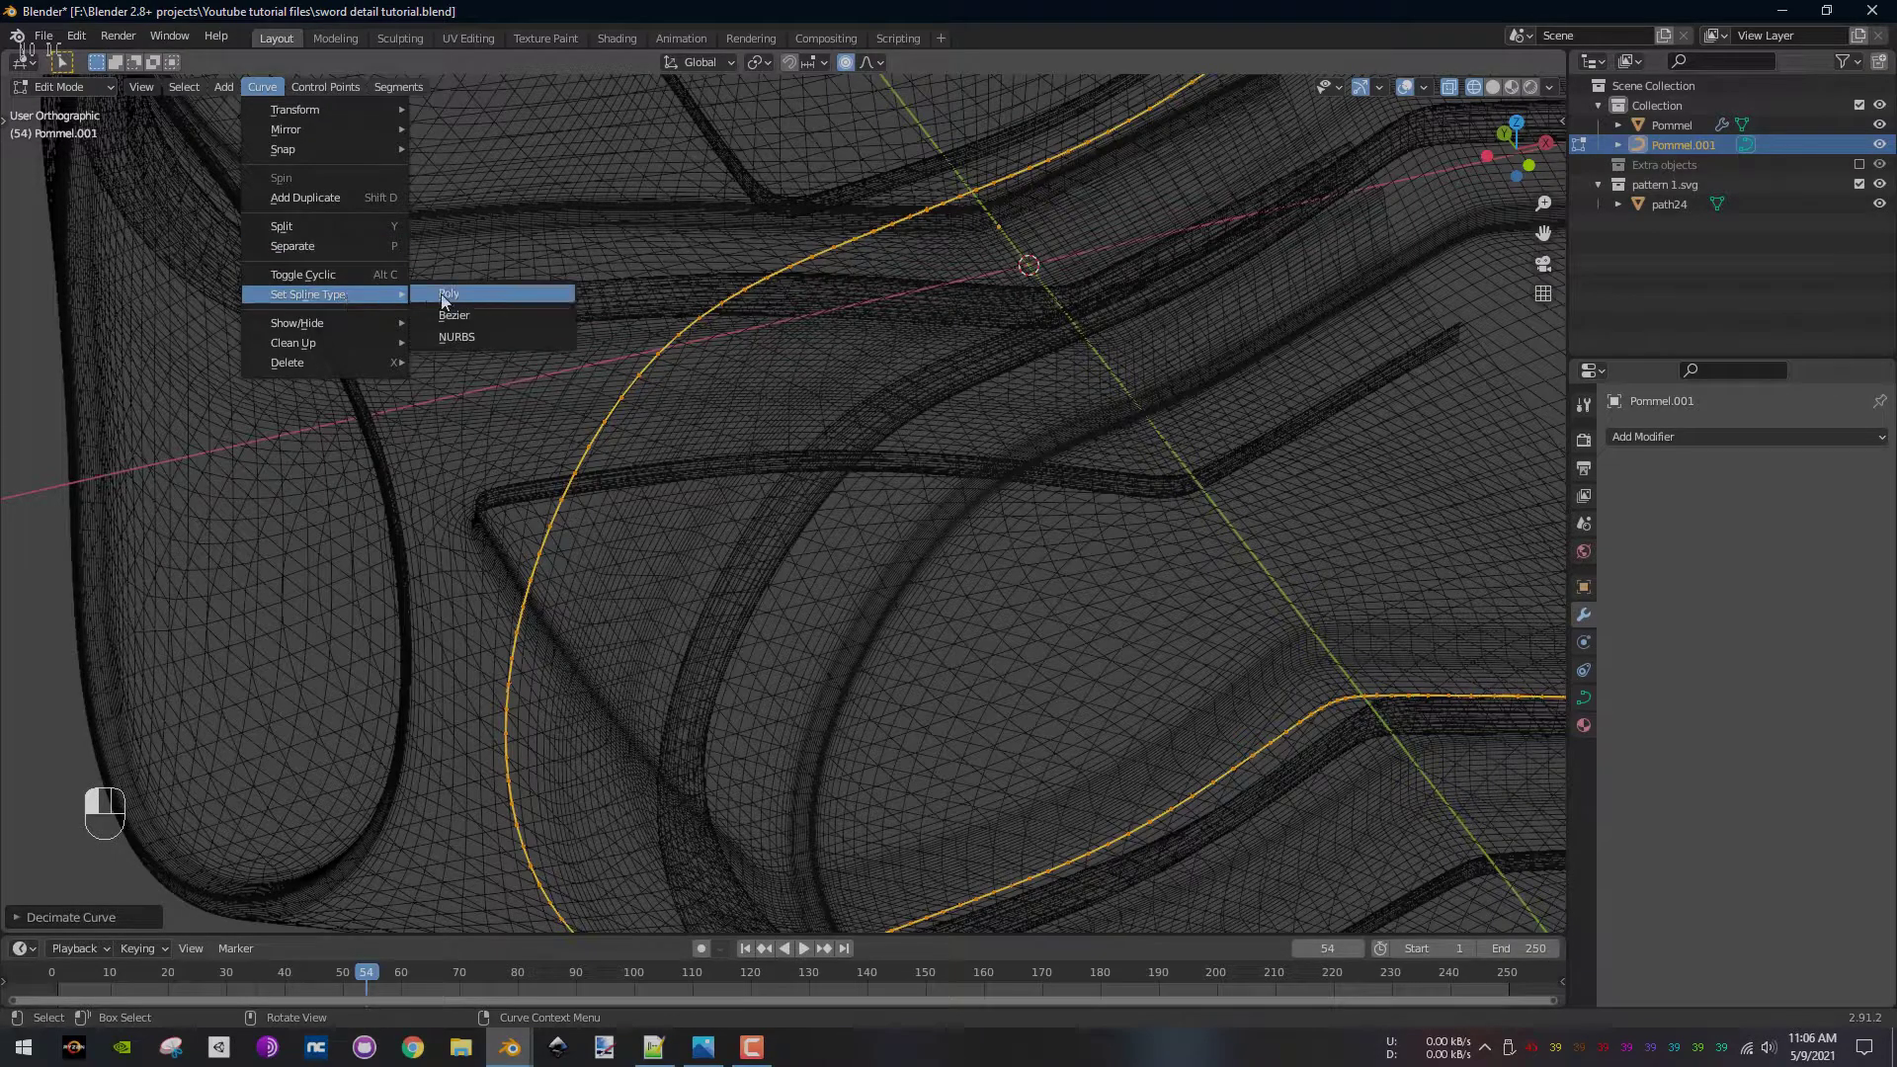
{"action": "left_click", "coordinate": [486, 315]}
{"action": "mouse_move", "coordinate": [383, 225]}
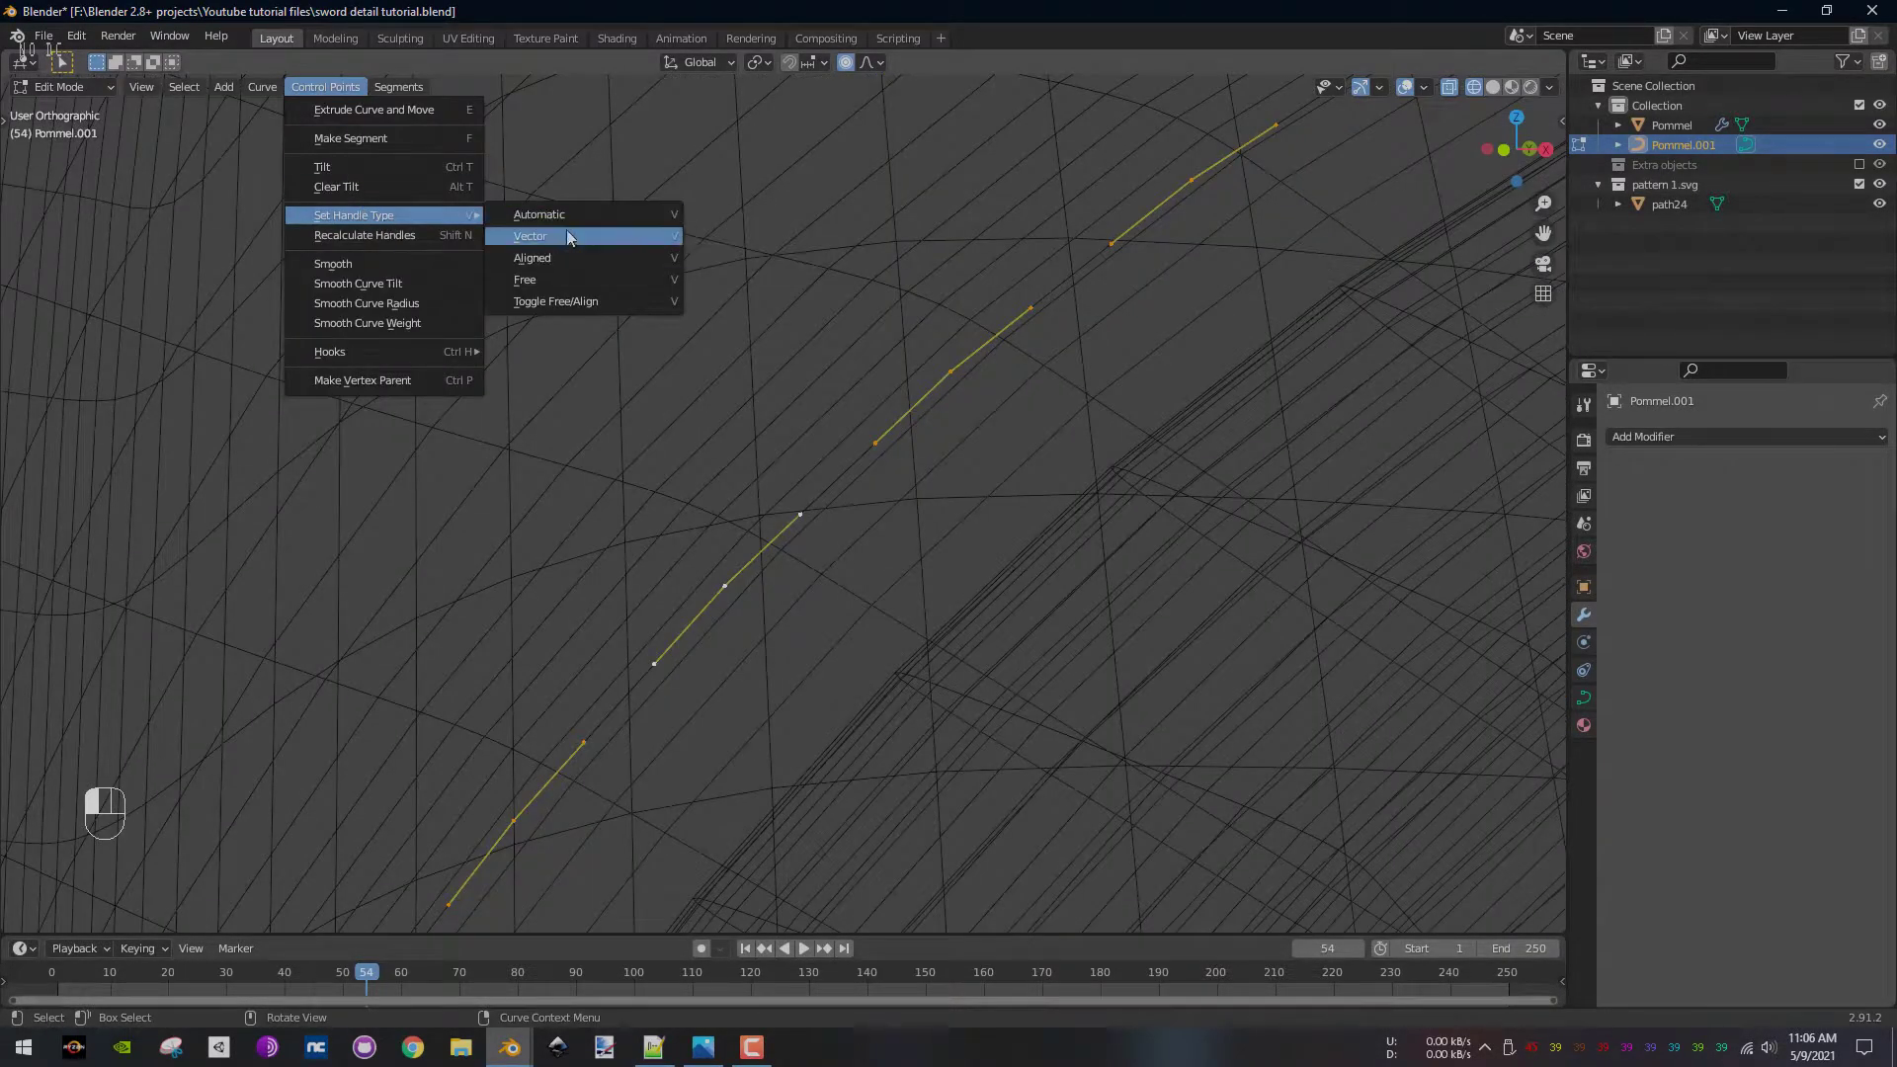
{"action": "left_click", "coordinate": [539, 237]}
{"action": "middle_click_drag", "start_coordinate": [735, 561], "coordinate": [656, 606], "text": "ctrl"}
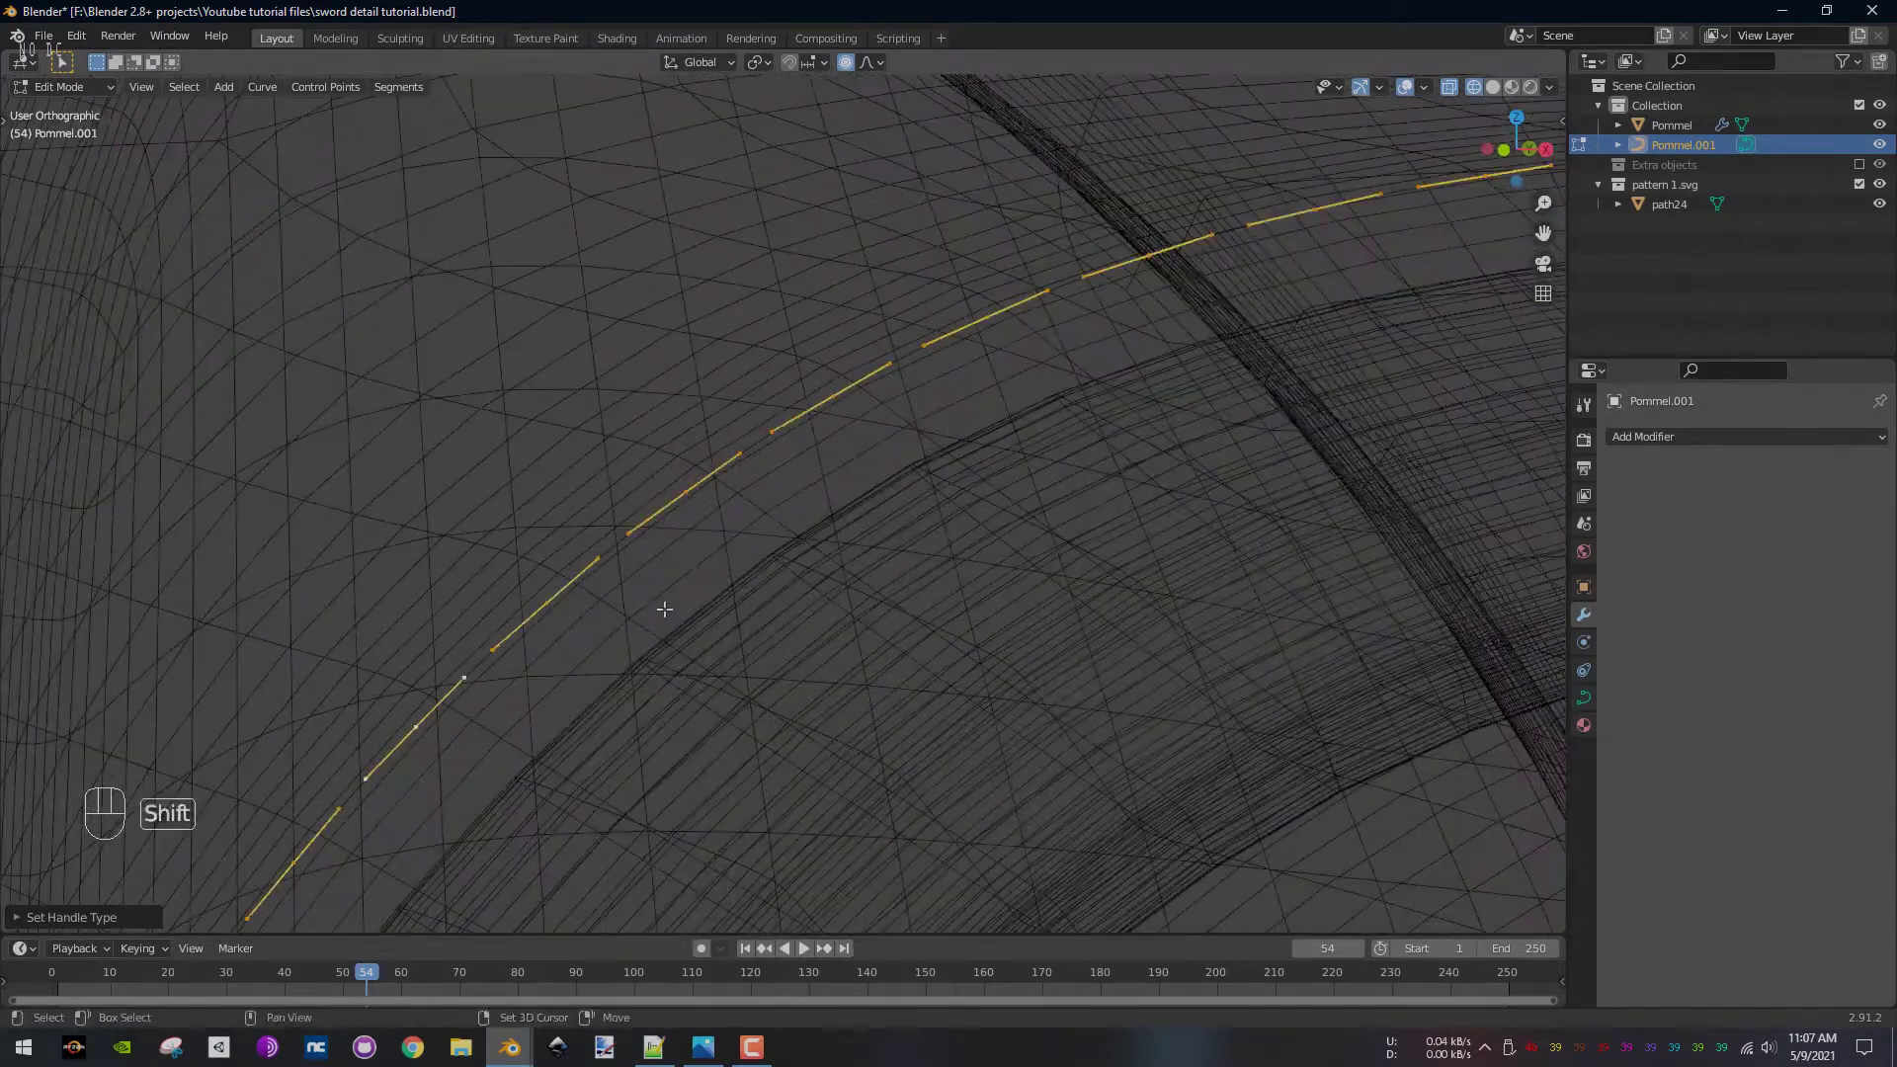
- Decimate the curve to 0.128 ratio to reduce its control points
{"action": "left_click", "coordinate": [326, 89]}
{"action": "mouse_move", "coordinate": [382, 225]}
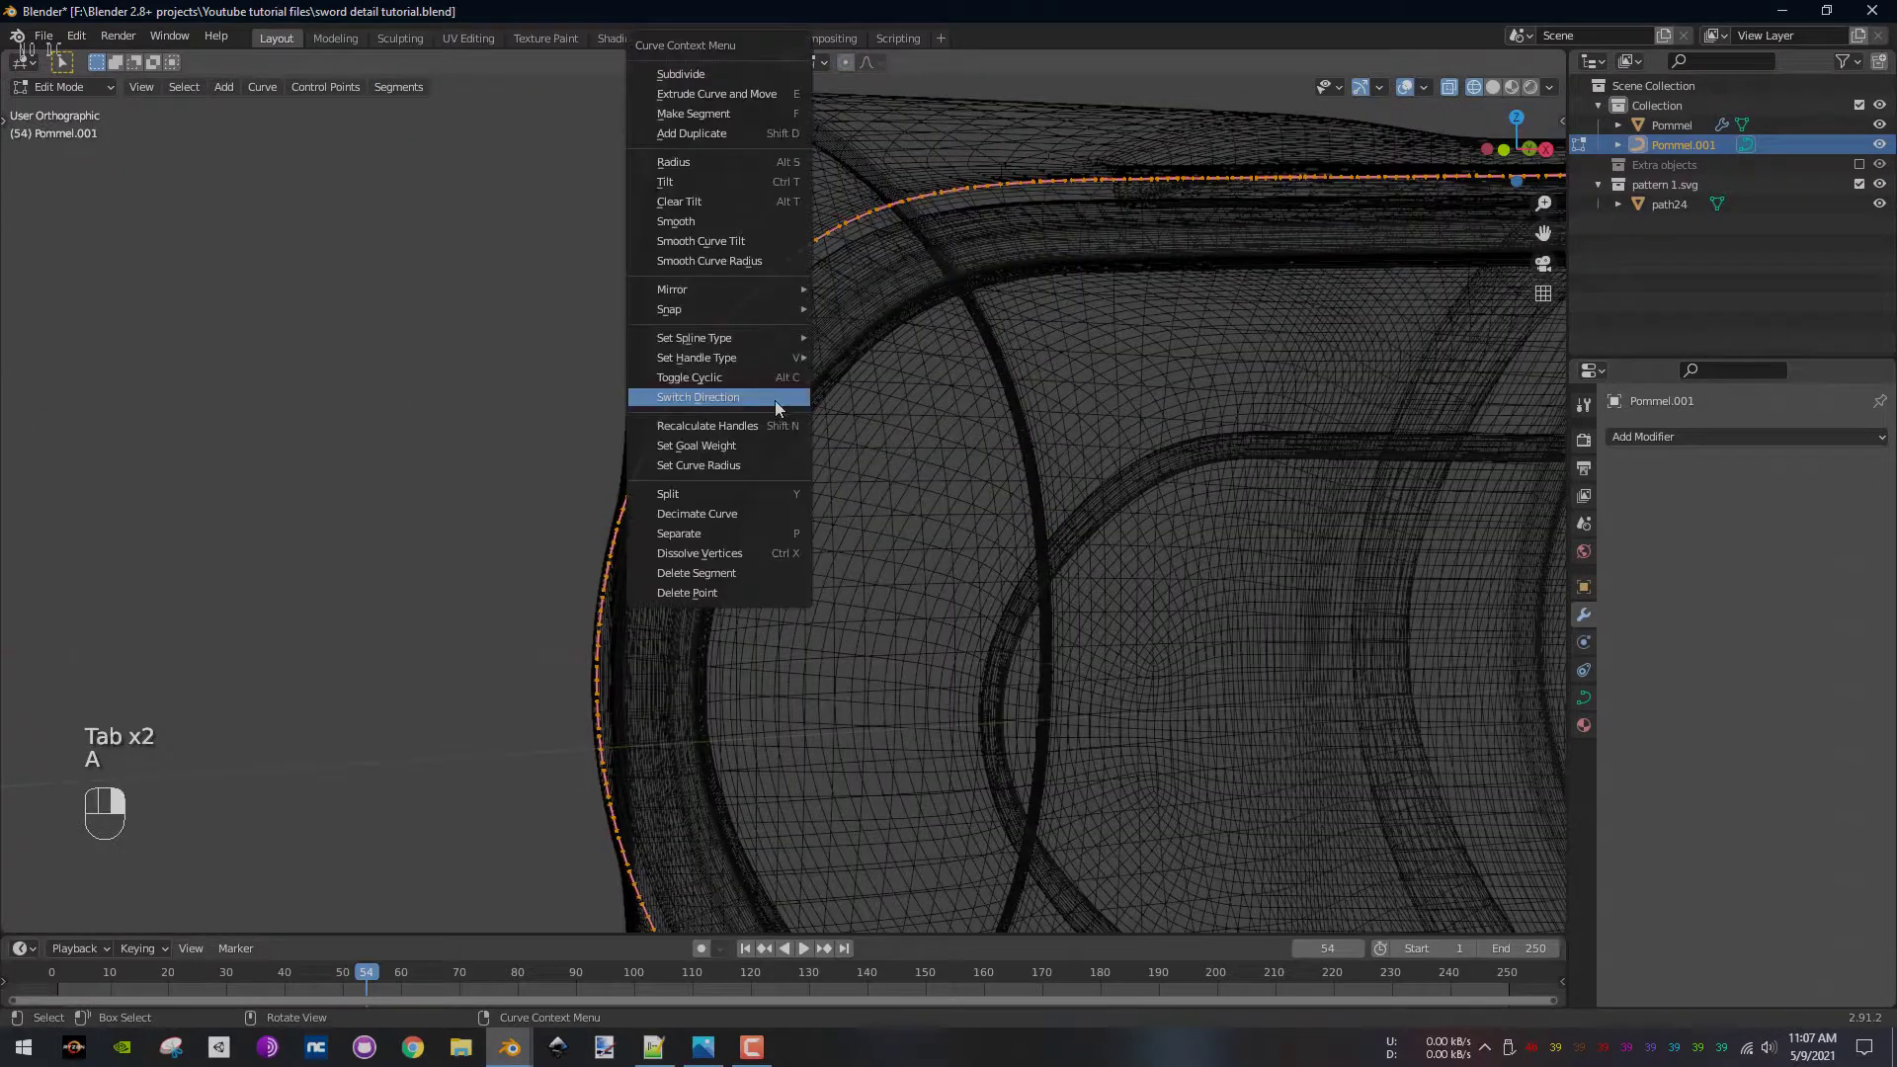
{"action": "left_click", "coordinate": [694, 509]}
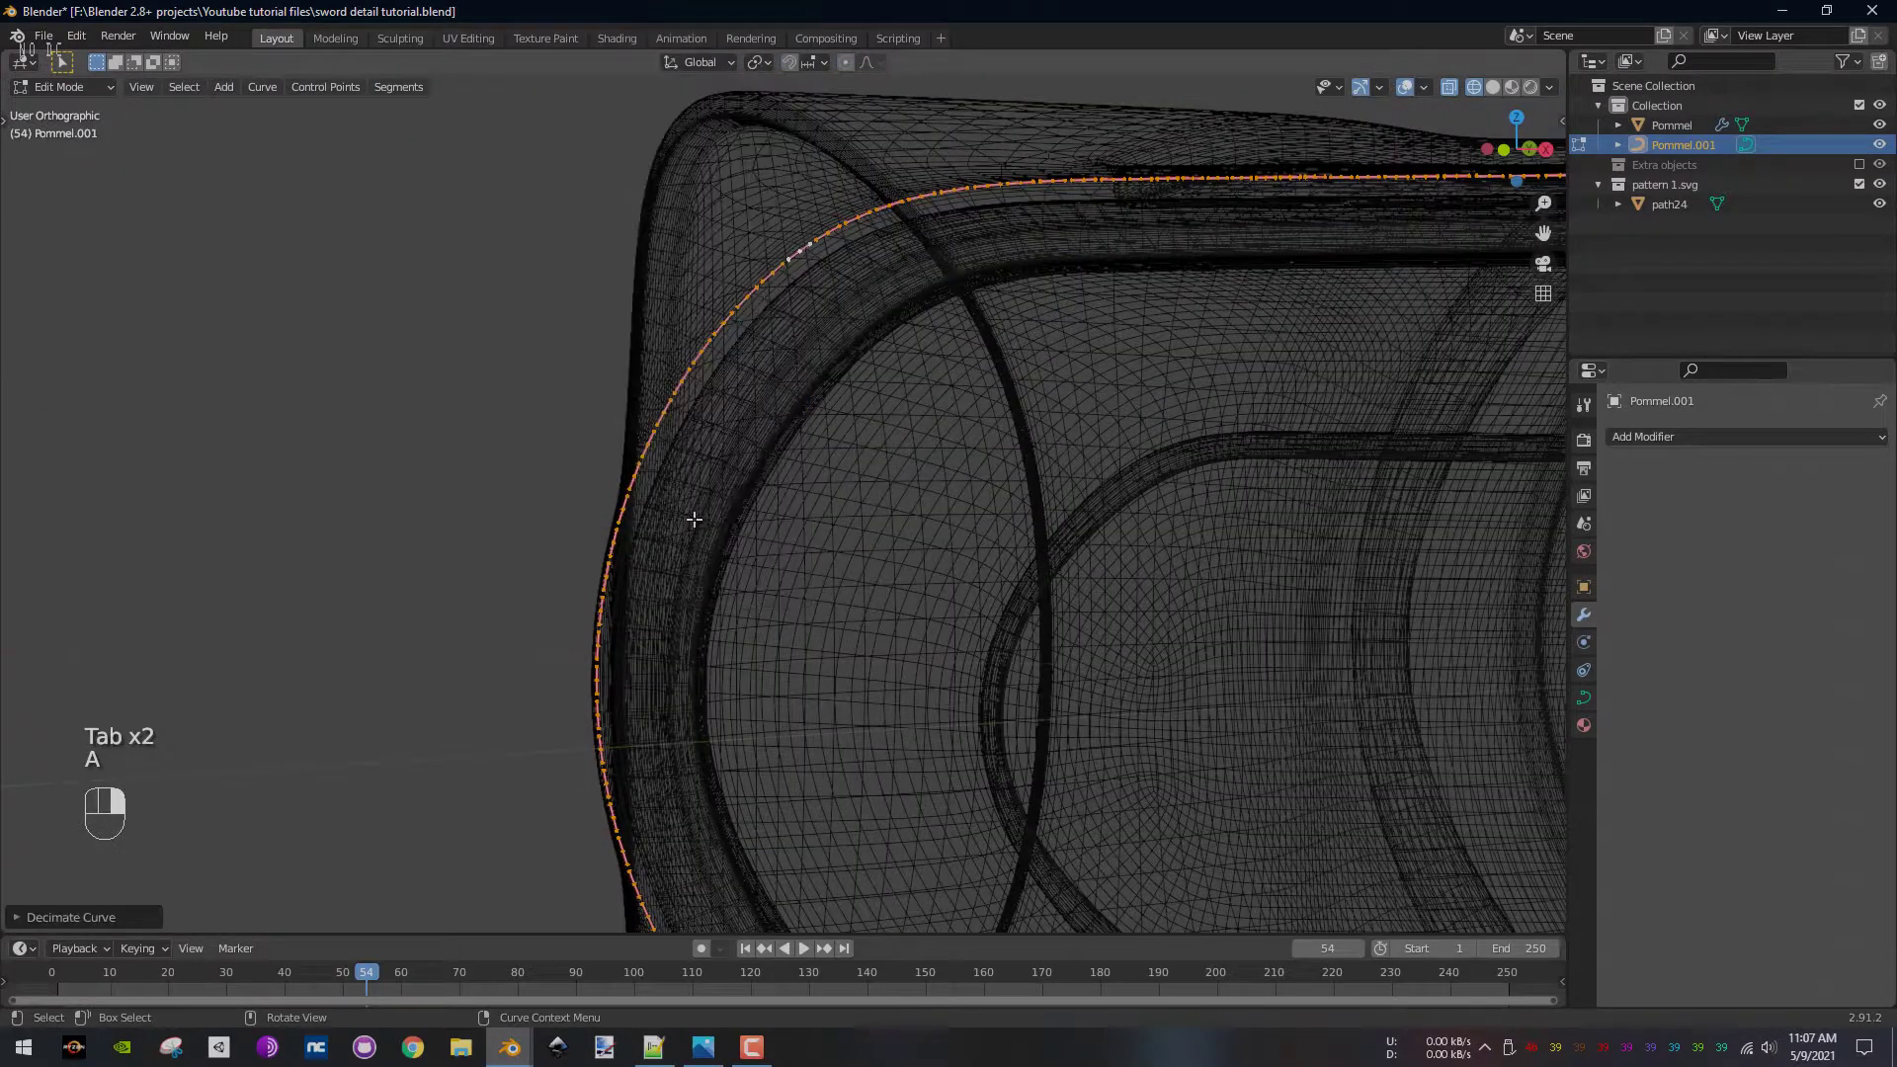
{"action": "left_click", "coordinate": [16, 919]}
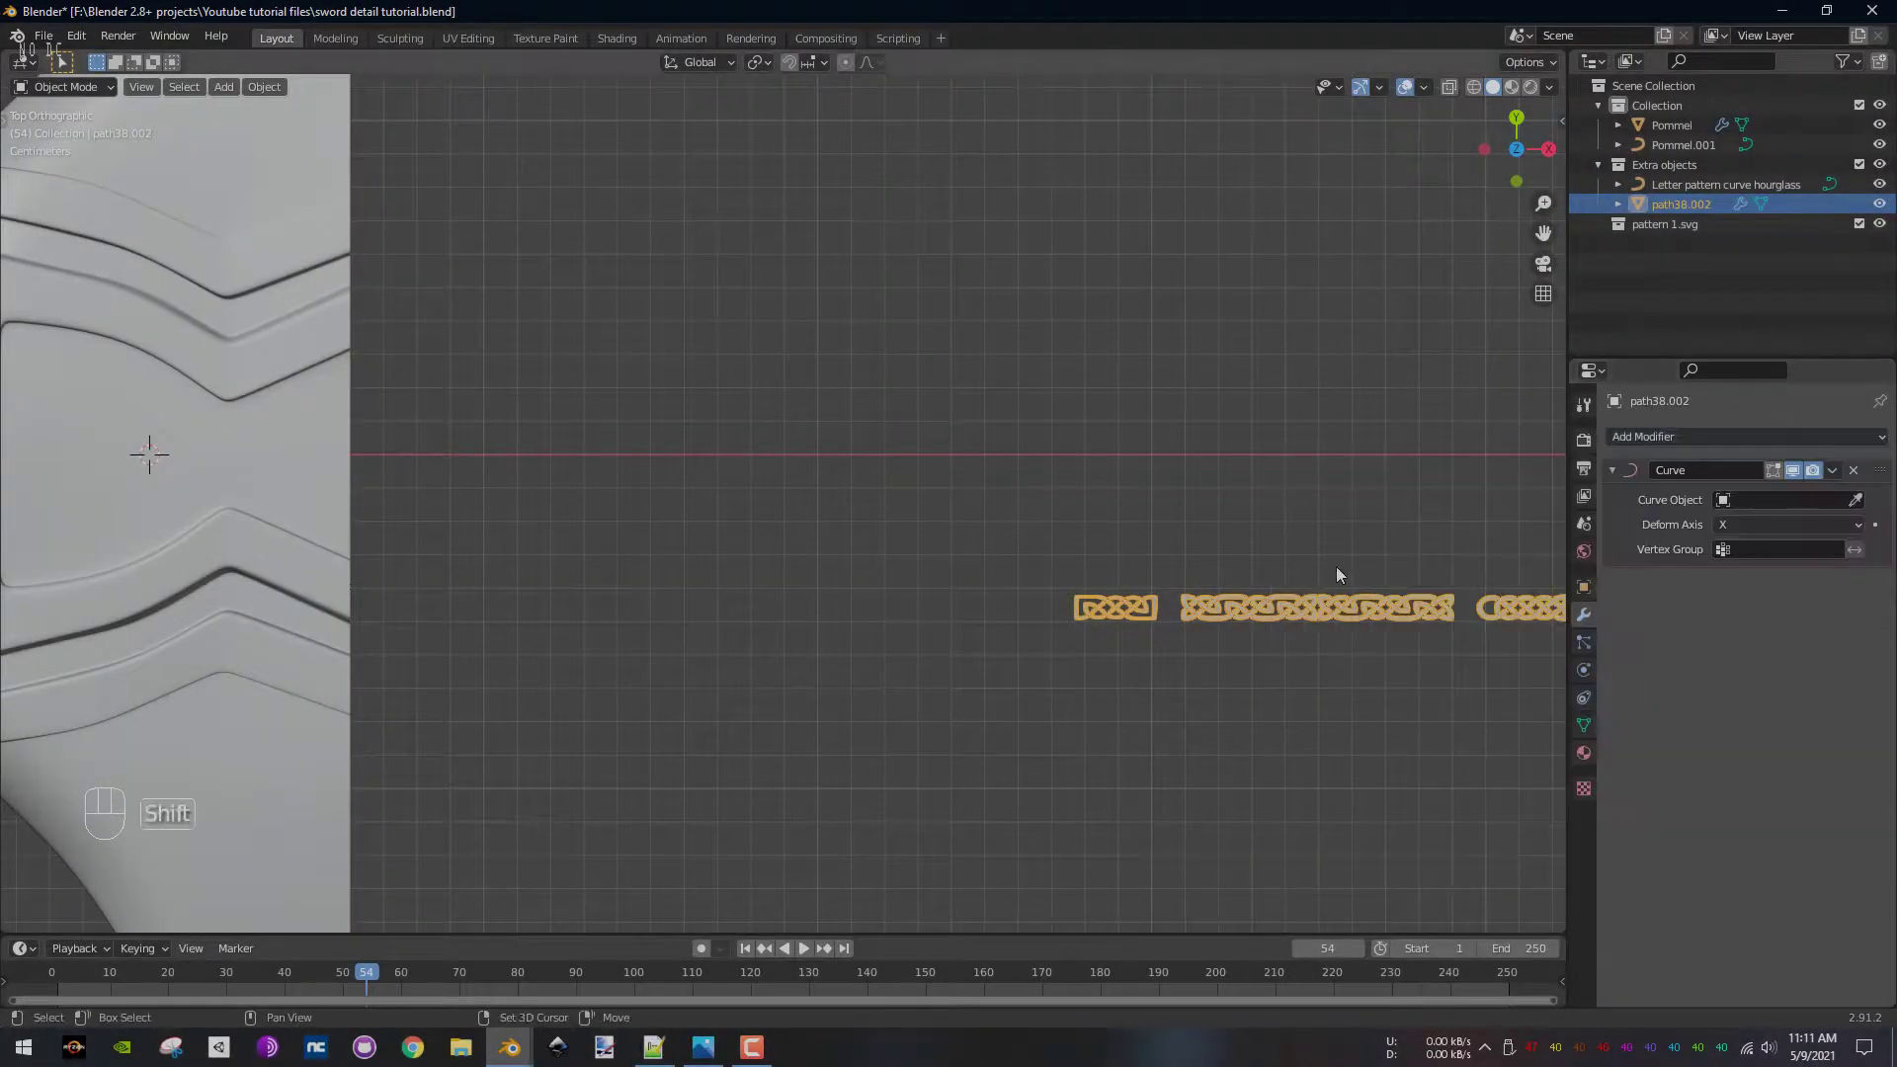
- Add a Curve modifier to path38.002 following Pommel.001 and slide the strip along X
{"action": "left_click", "coordinate": [1806, 499]}
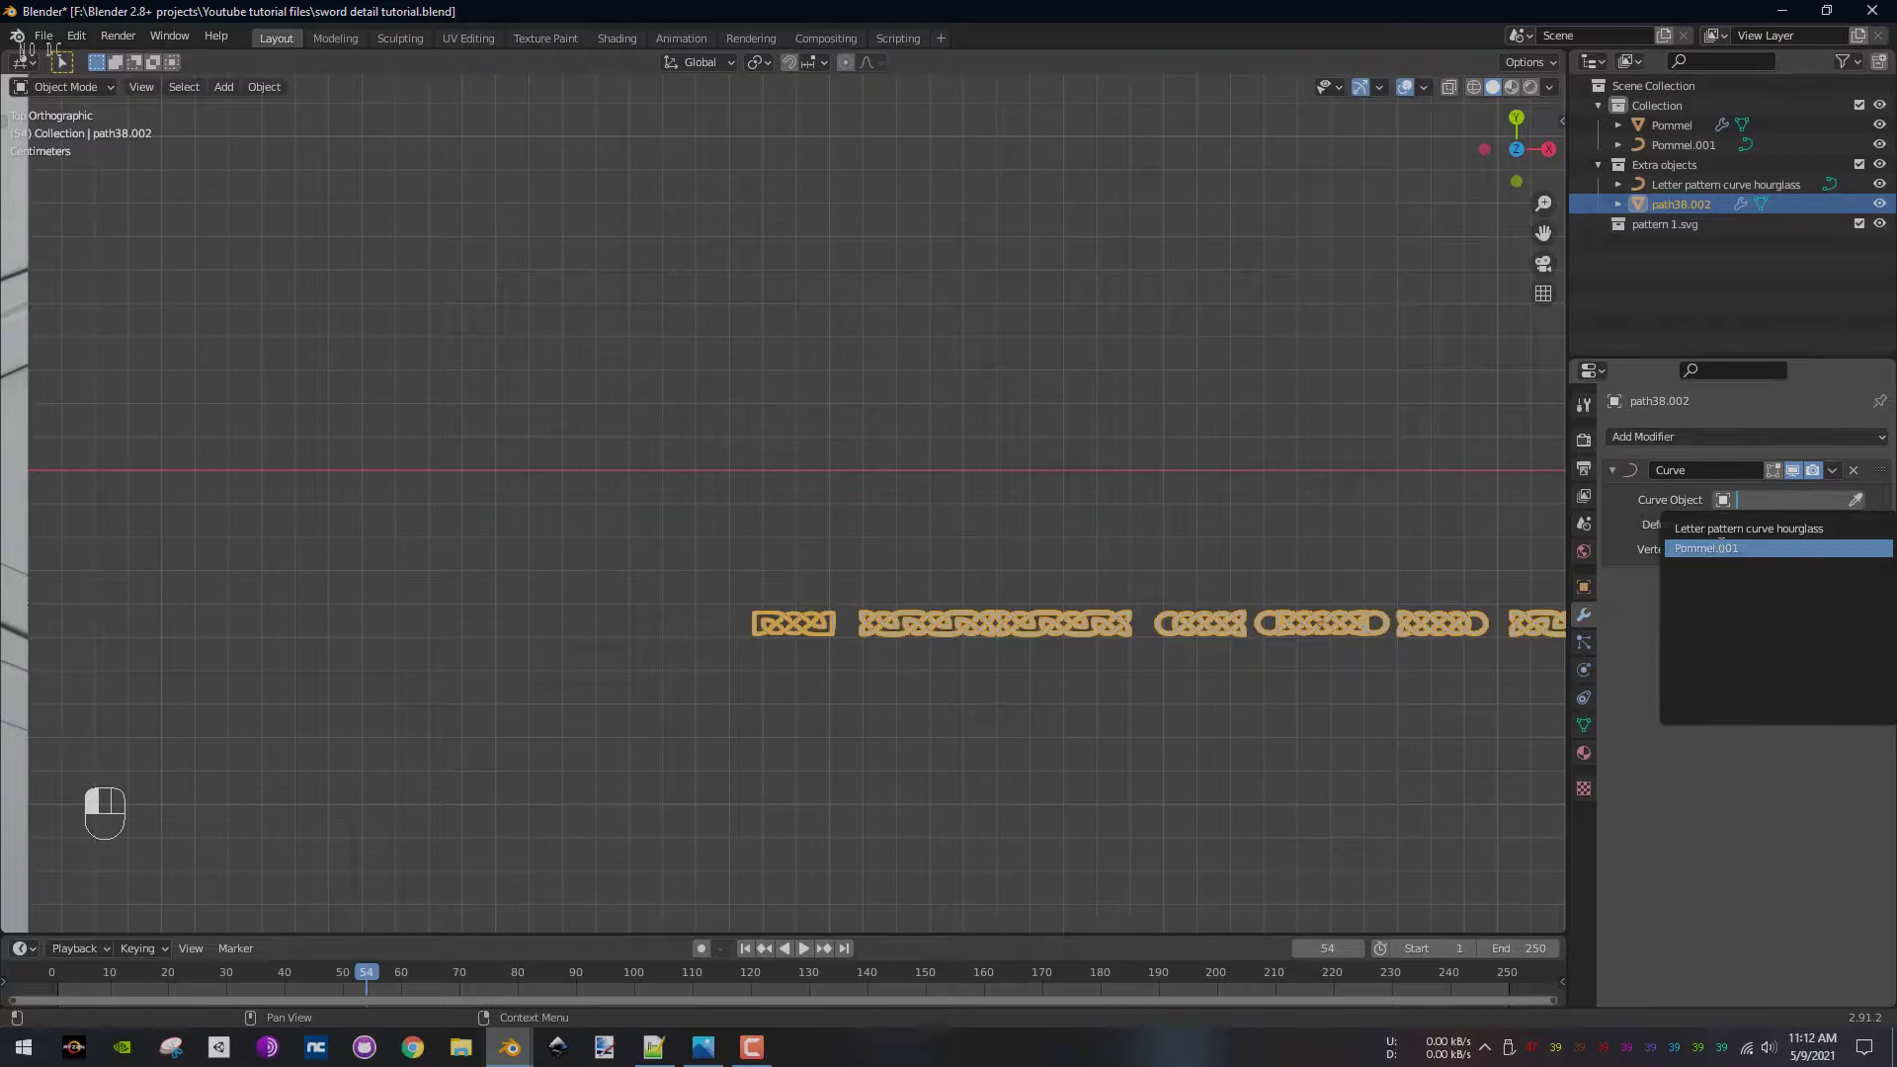
{"action": "left_click", "coordinate": [1722, 547]}
{"action": "key", "text": "g"}
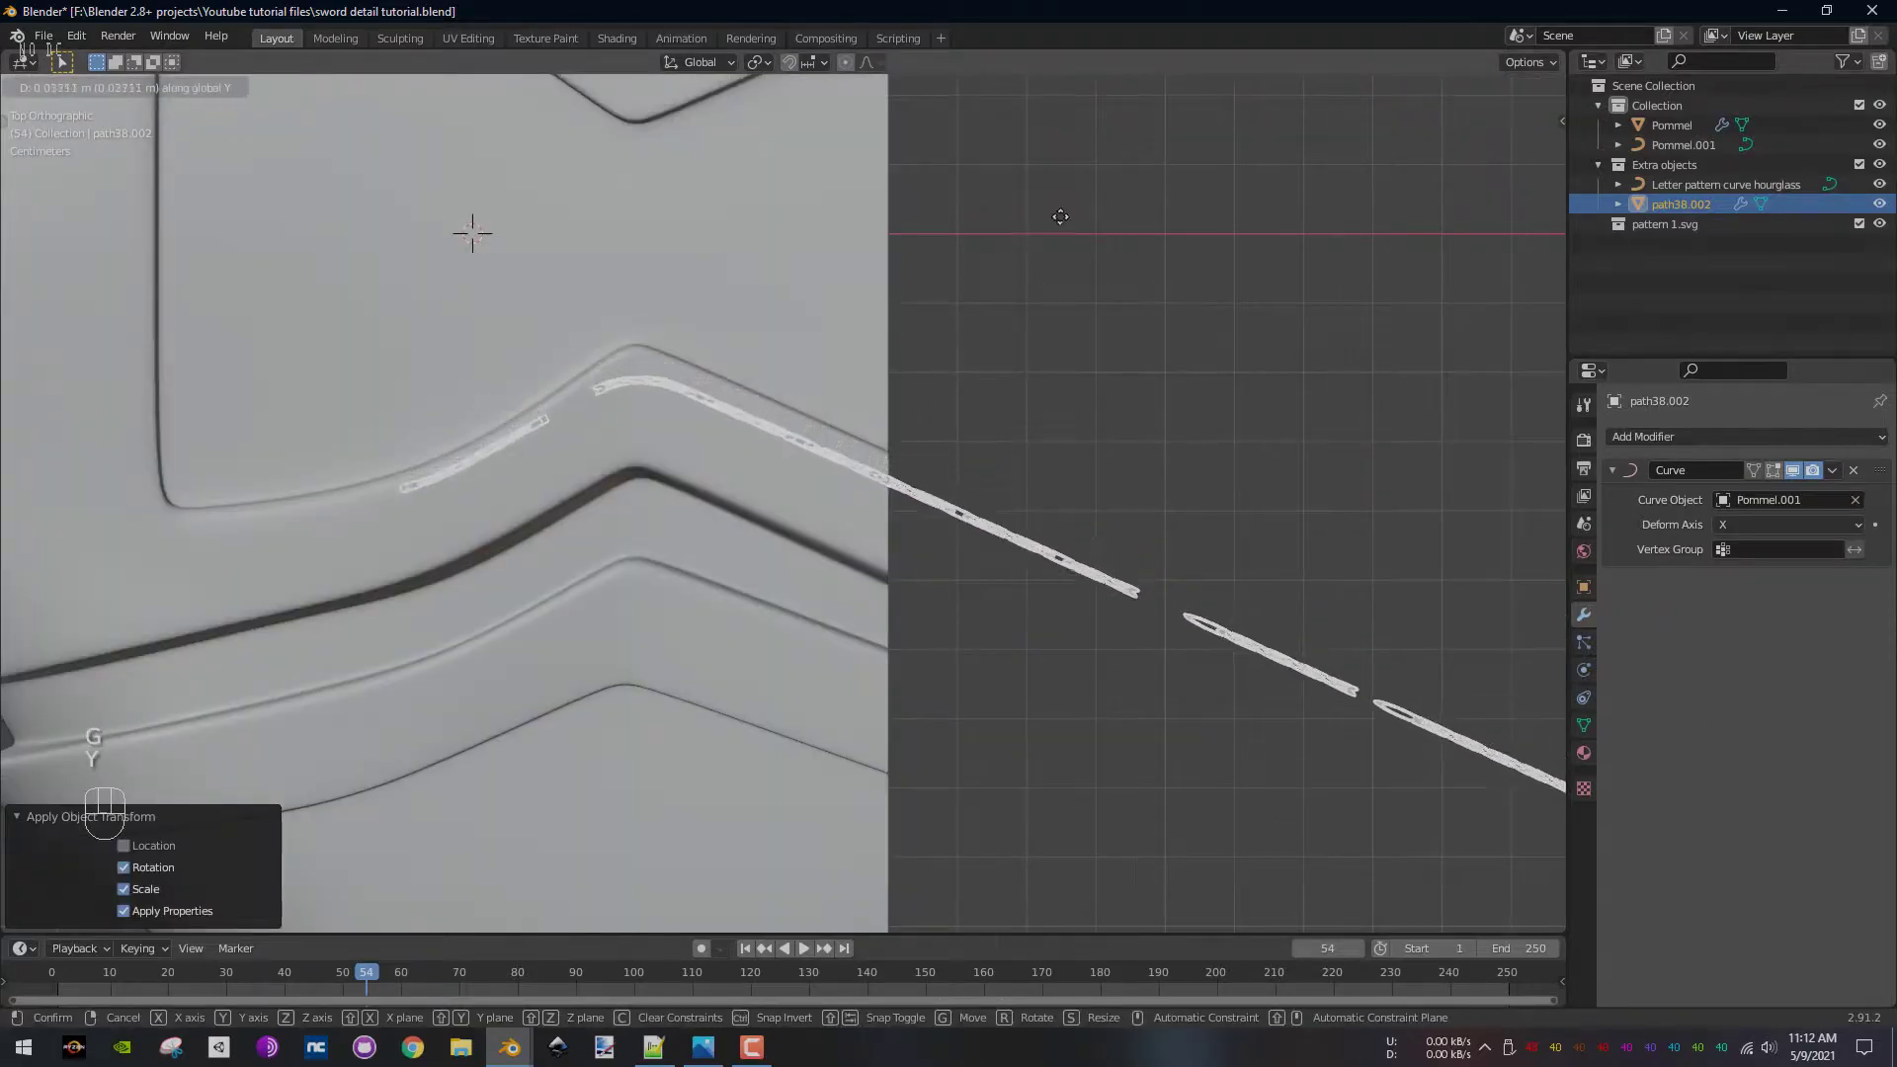
{"action": "left_click", "coordinate": [1093, 875]}
{"action": "key", "text": "g"}
{"action": "key", "text": "x"}
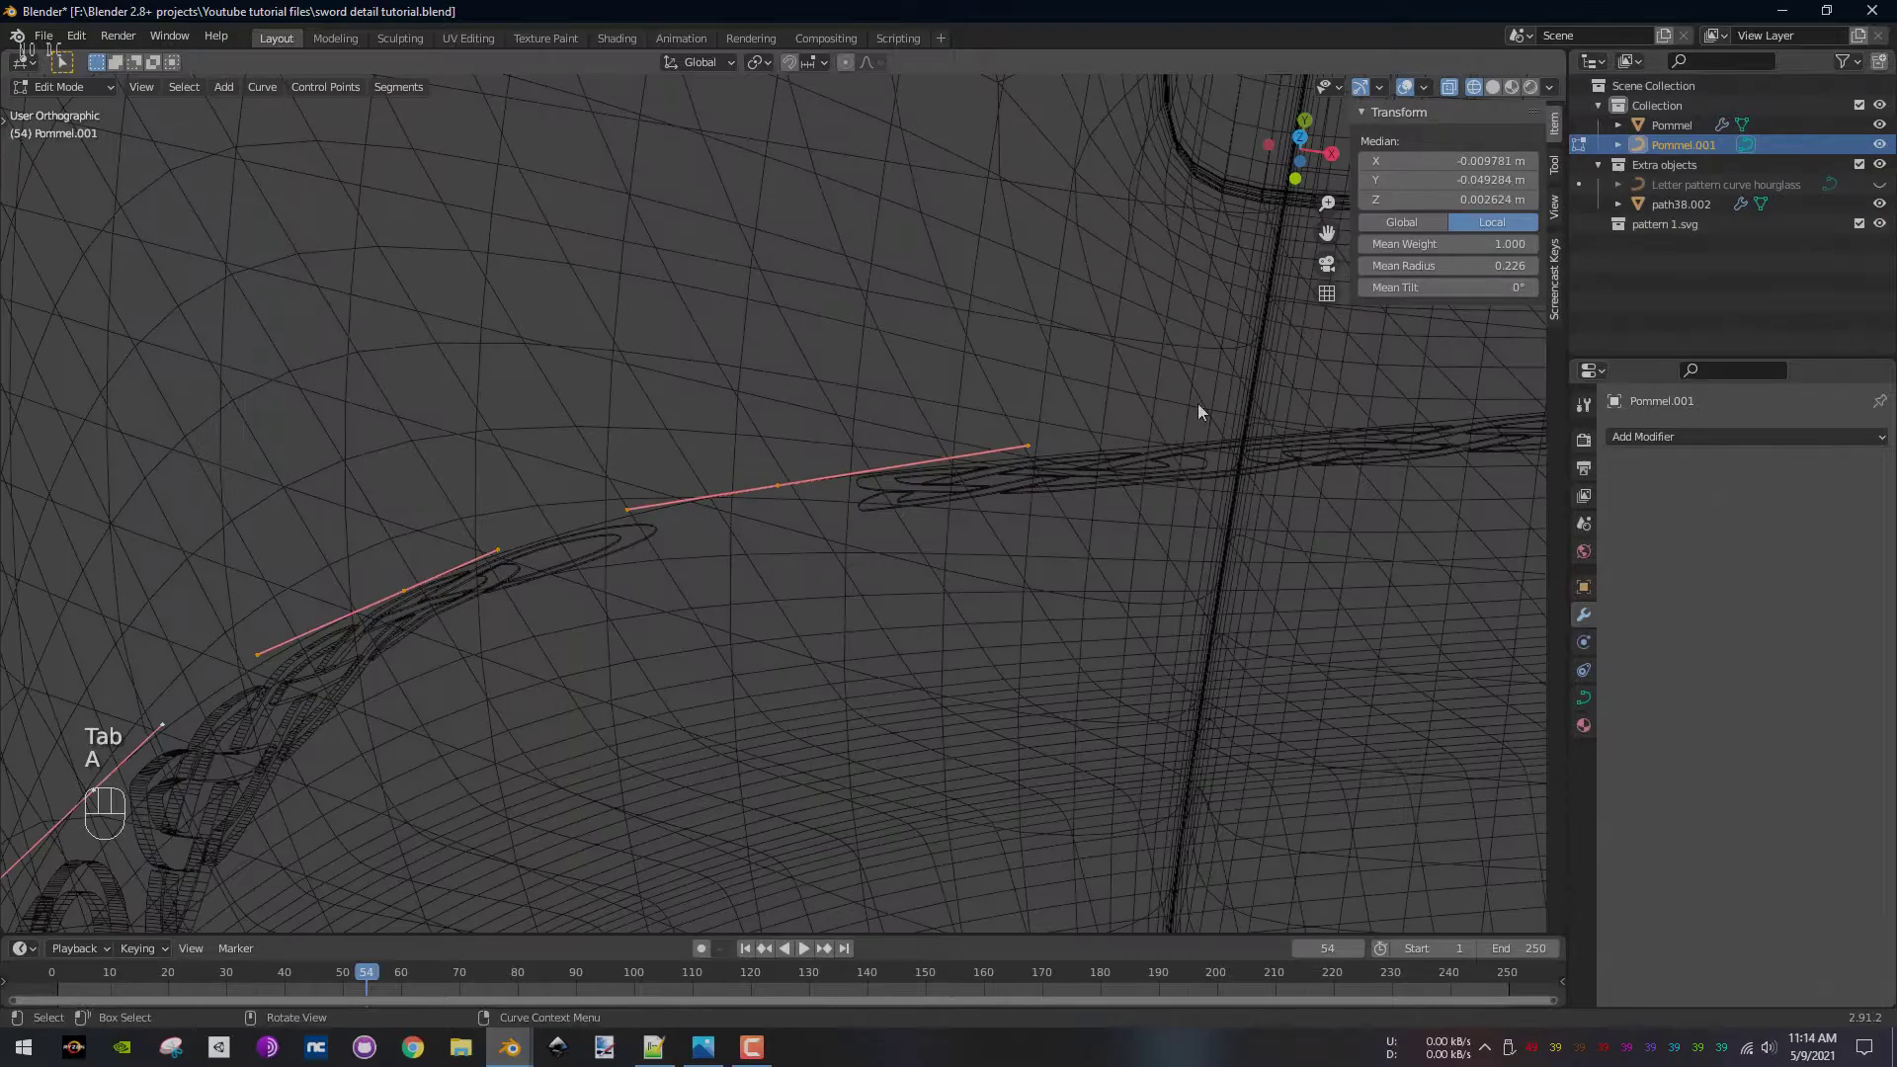
- Set the guide curve points' radius, lower one point's tilt, and nudge the strip along Z
{"action": "key", "text": "a"}
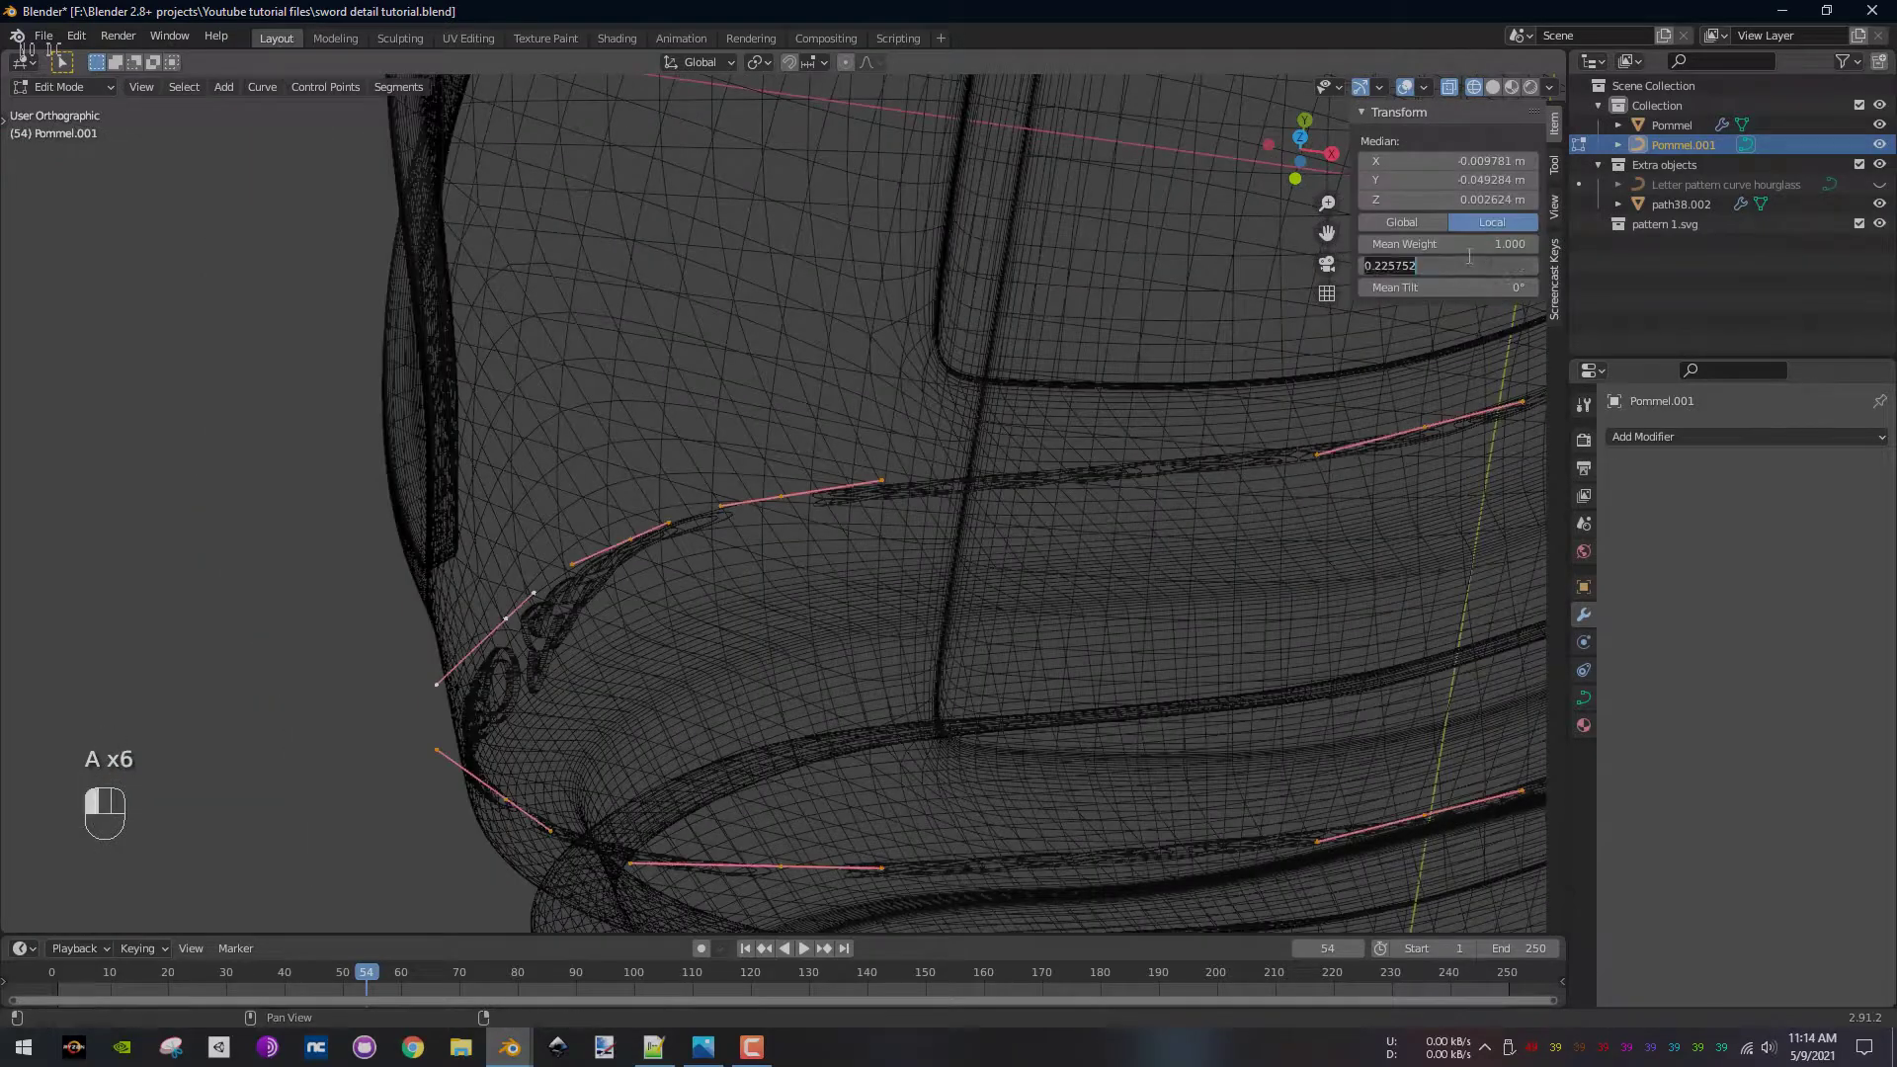
{"action": "key", "text": "Return"}
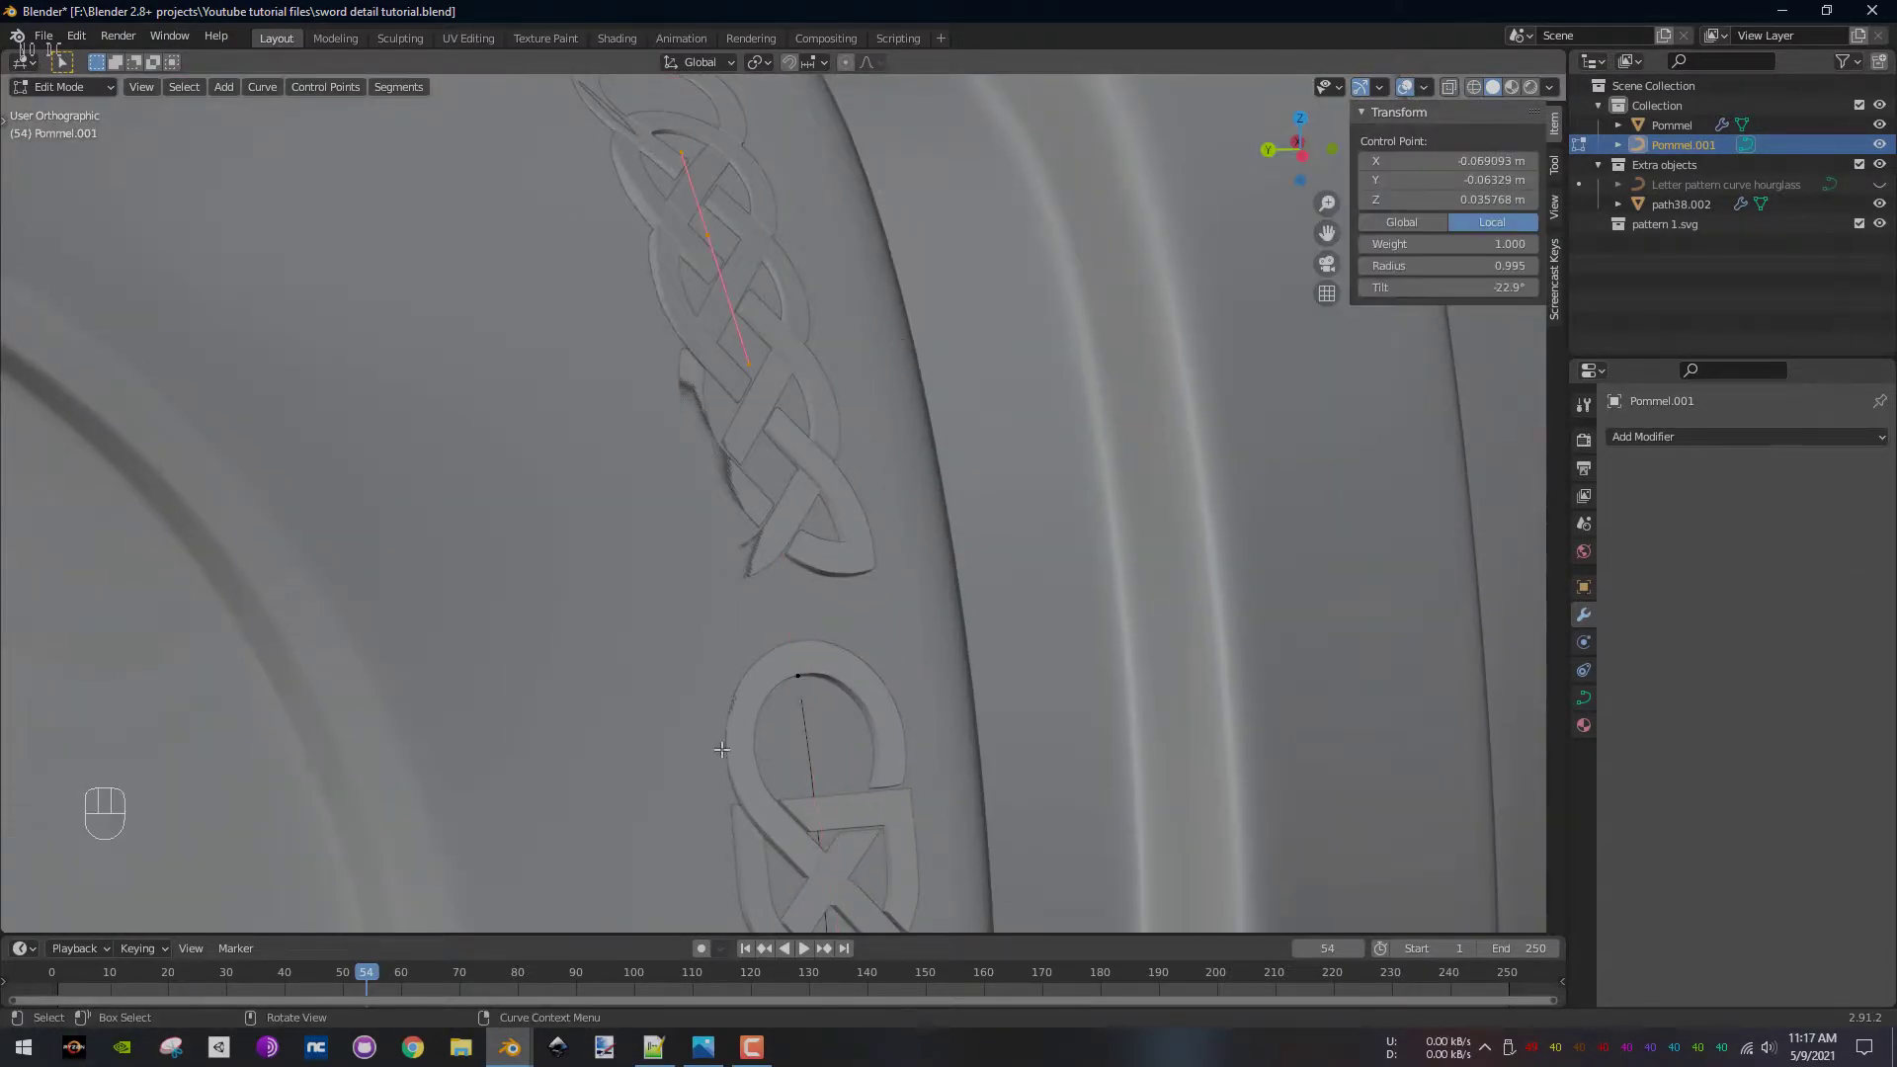
{"action": "left_click", "coordinate": [797, 676]}
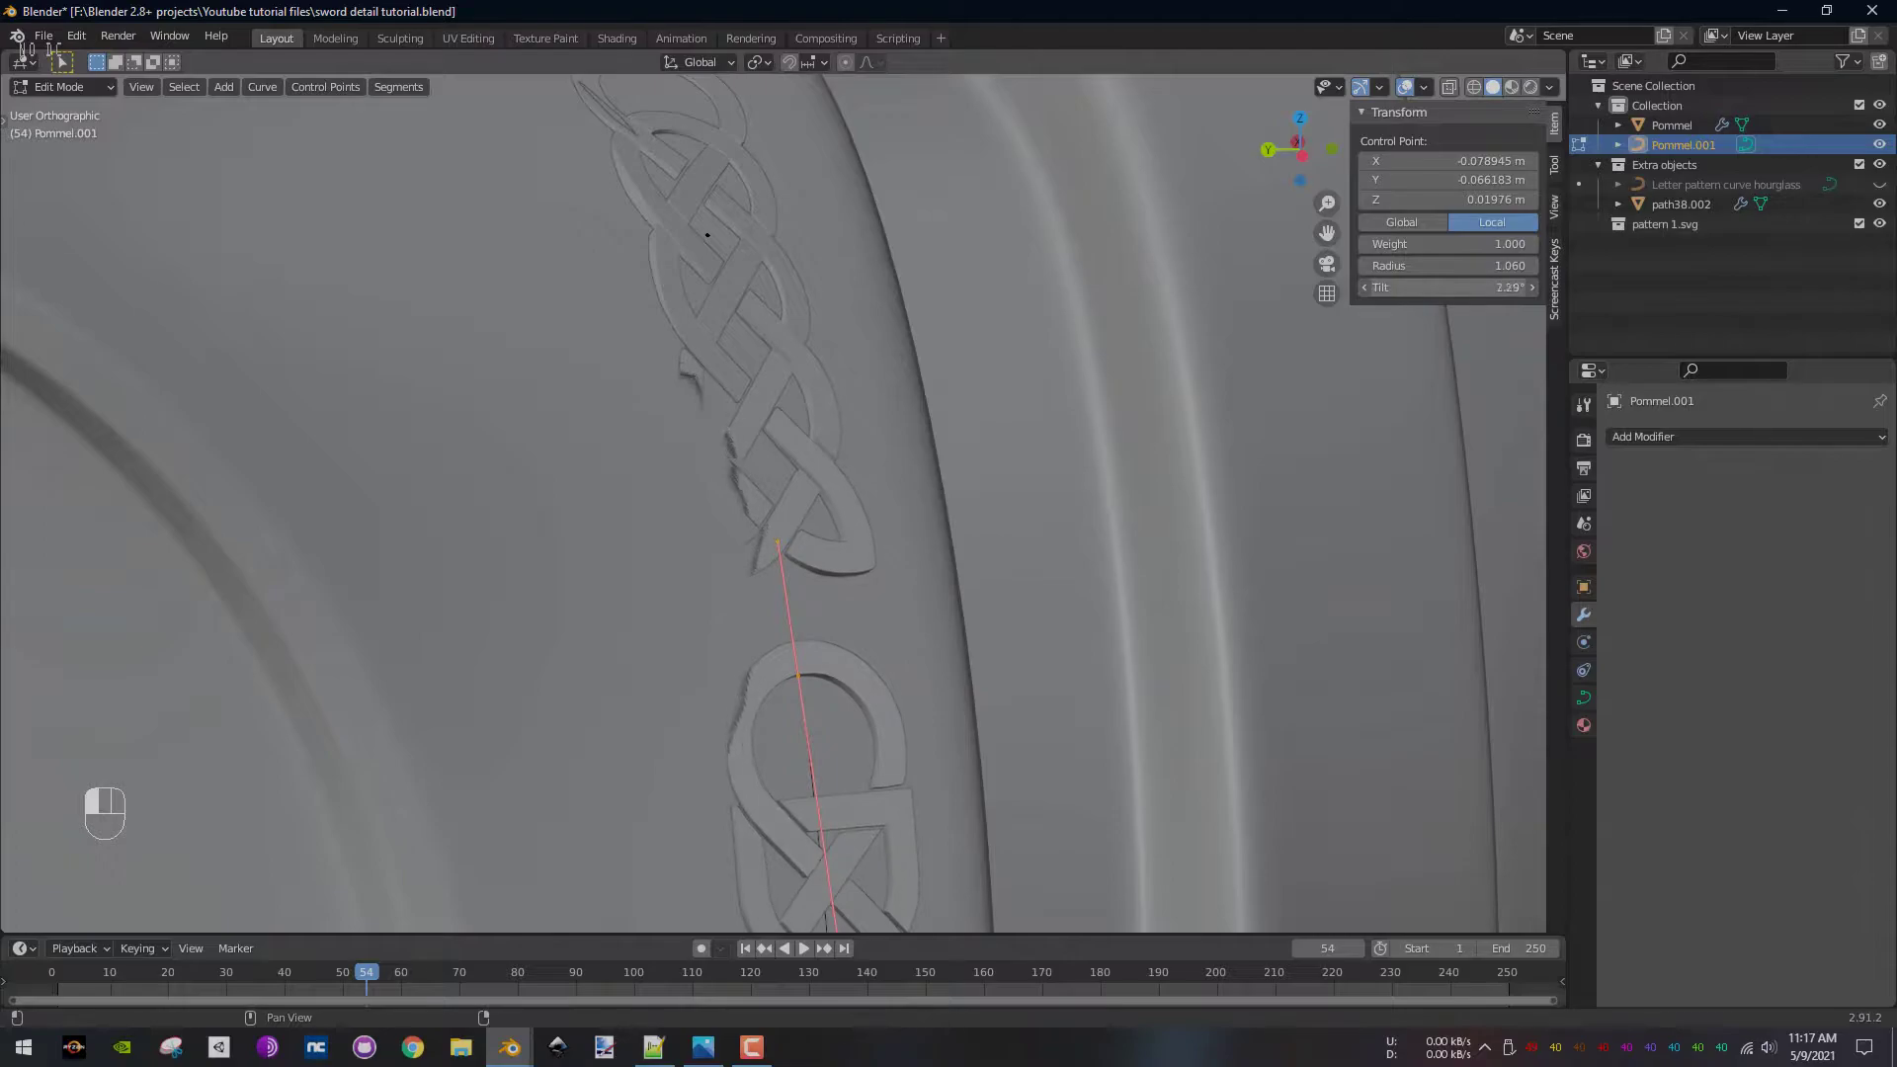
{"action": "left_click_drag", "start_coordinate": [1449, 286], "coordinate": [1423, 286]}
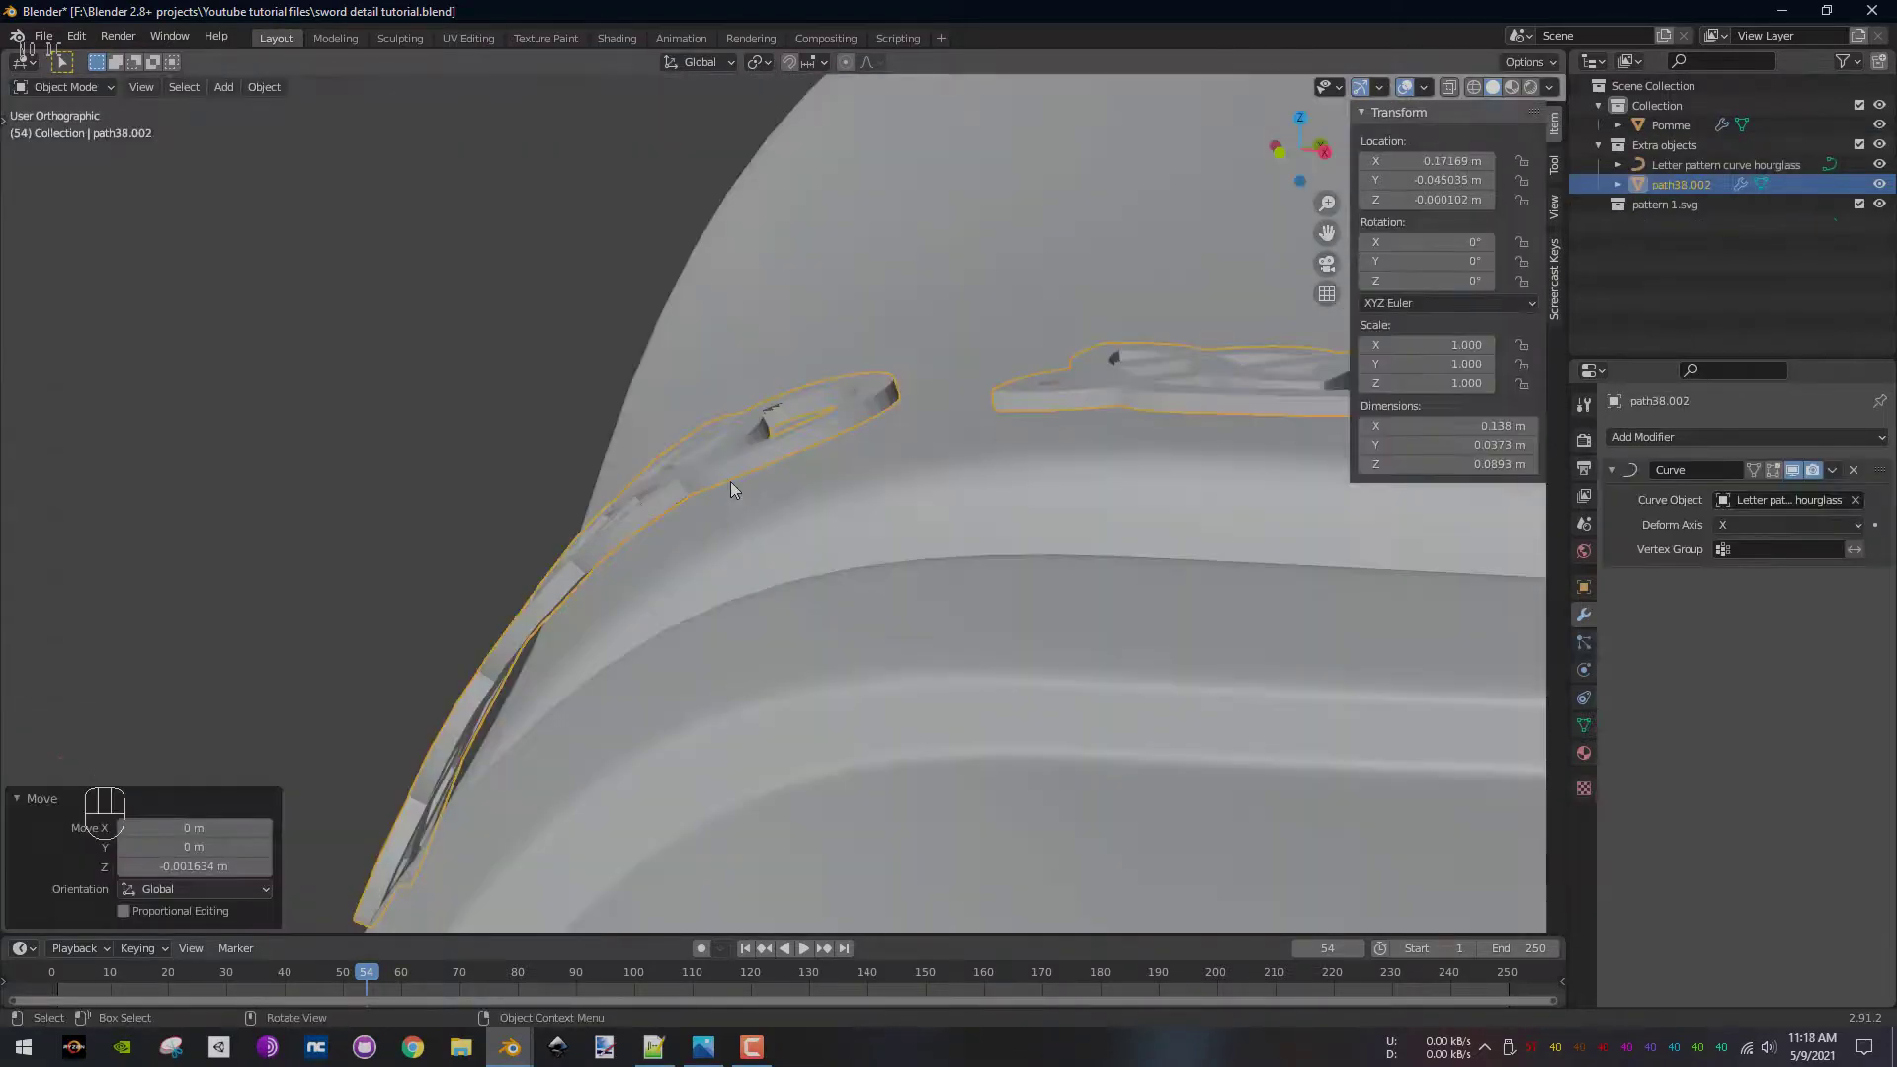
{"action": "key", "text": "g"}
{"action": "key", "text": "z"}
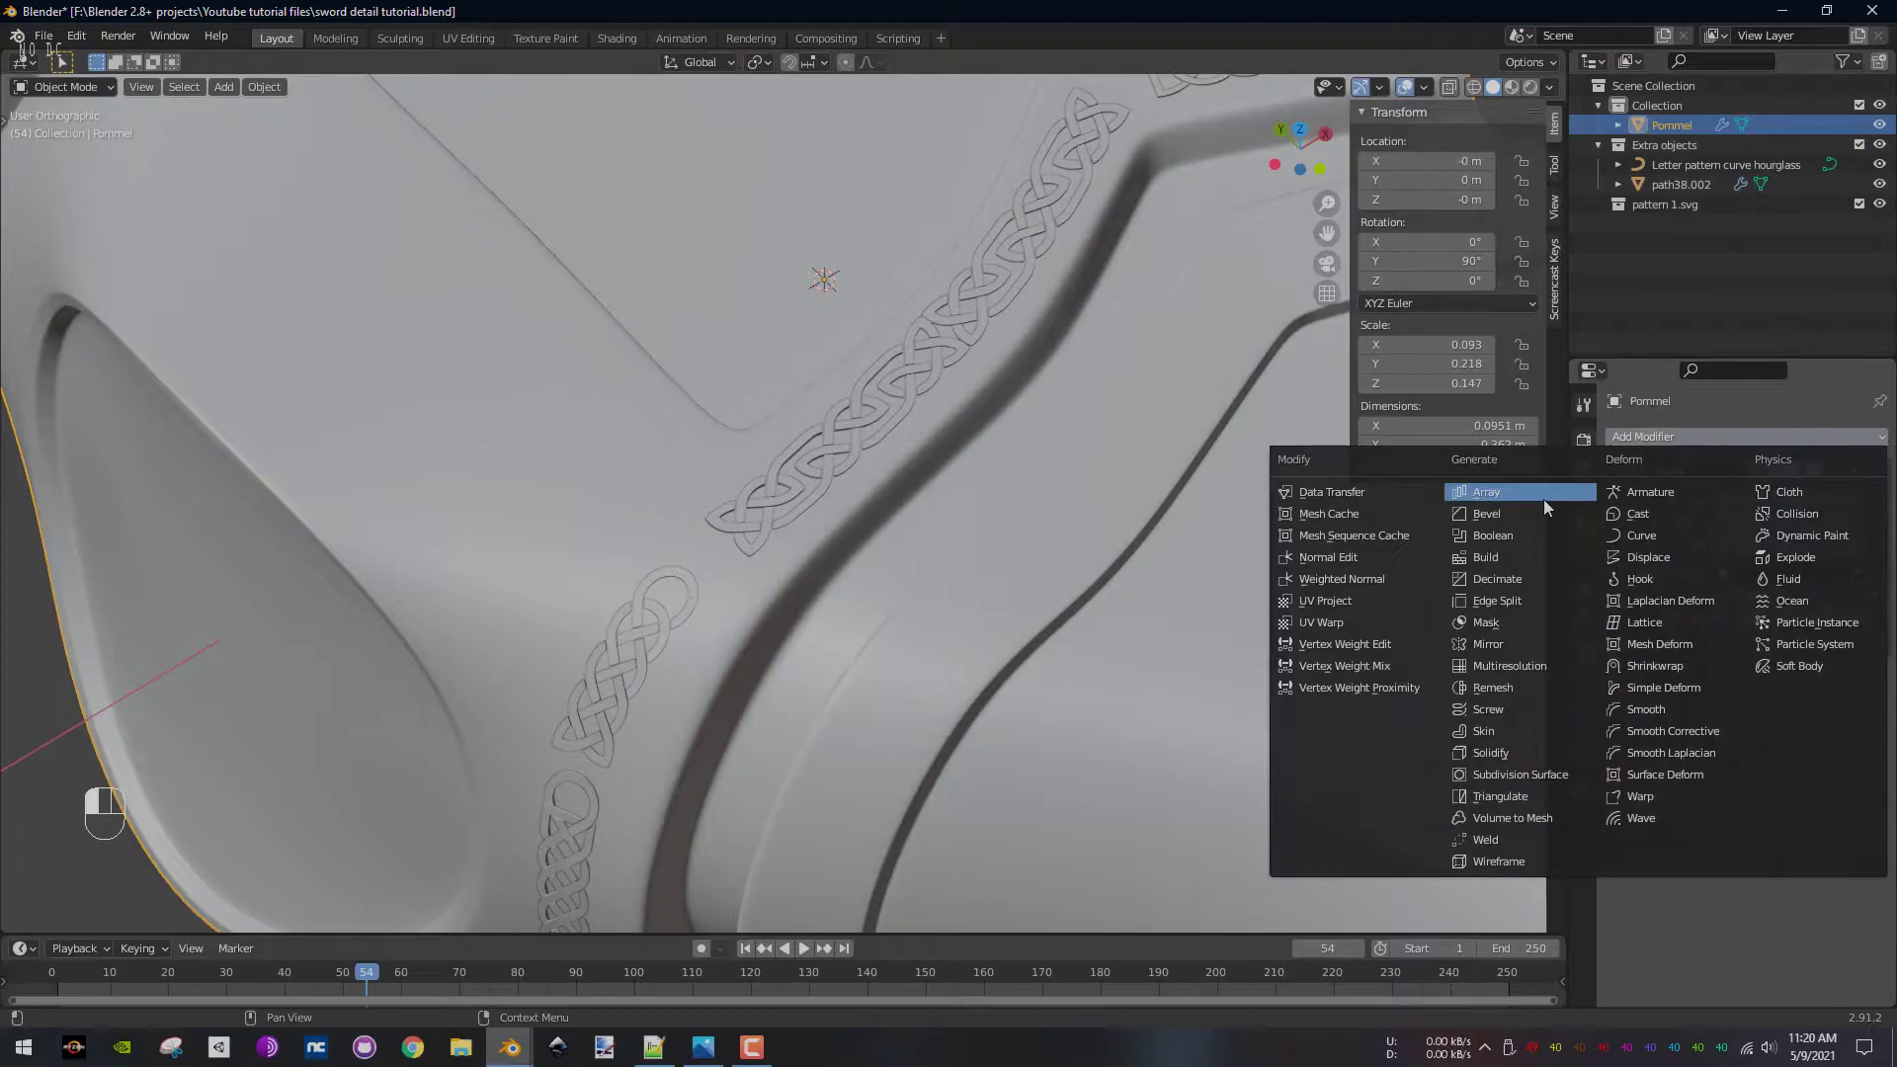
- Add a Fast-solver Boolean Difference to Pommel with path38.002 as the cutter
{"action": "left_click", "coordinate": [1525, 533]}
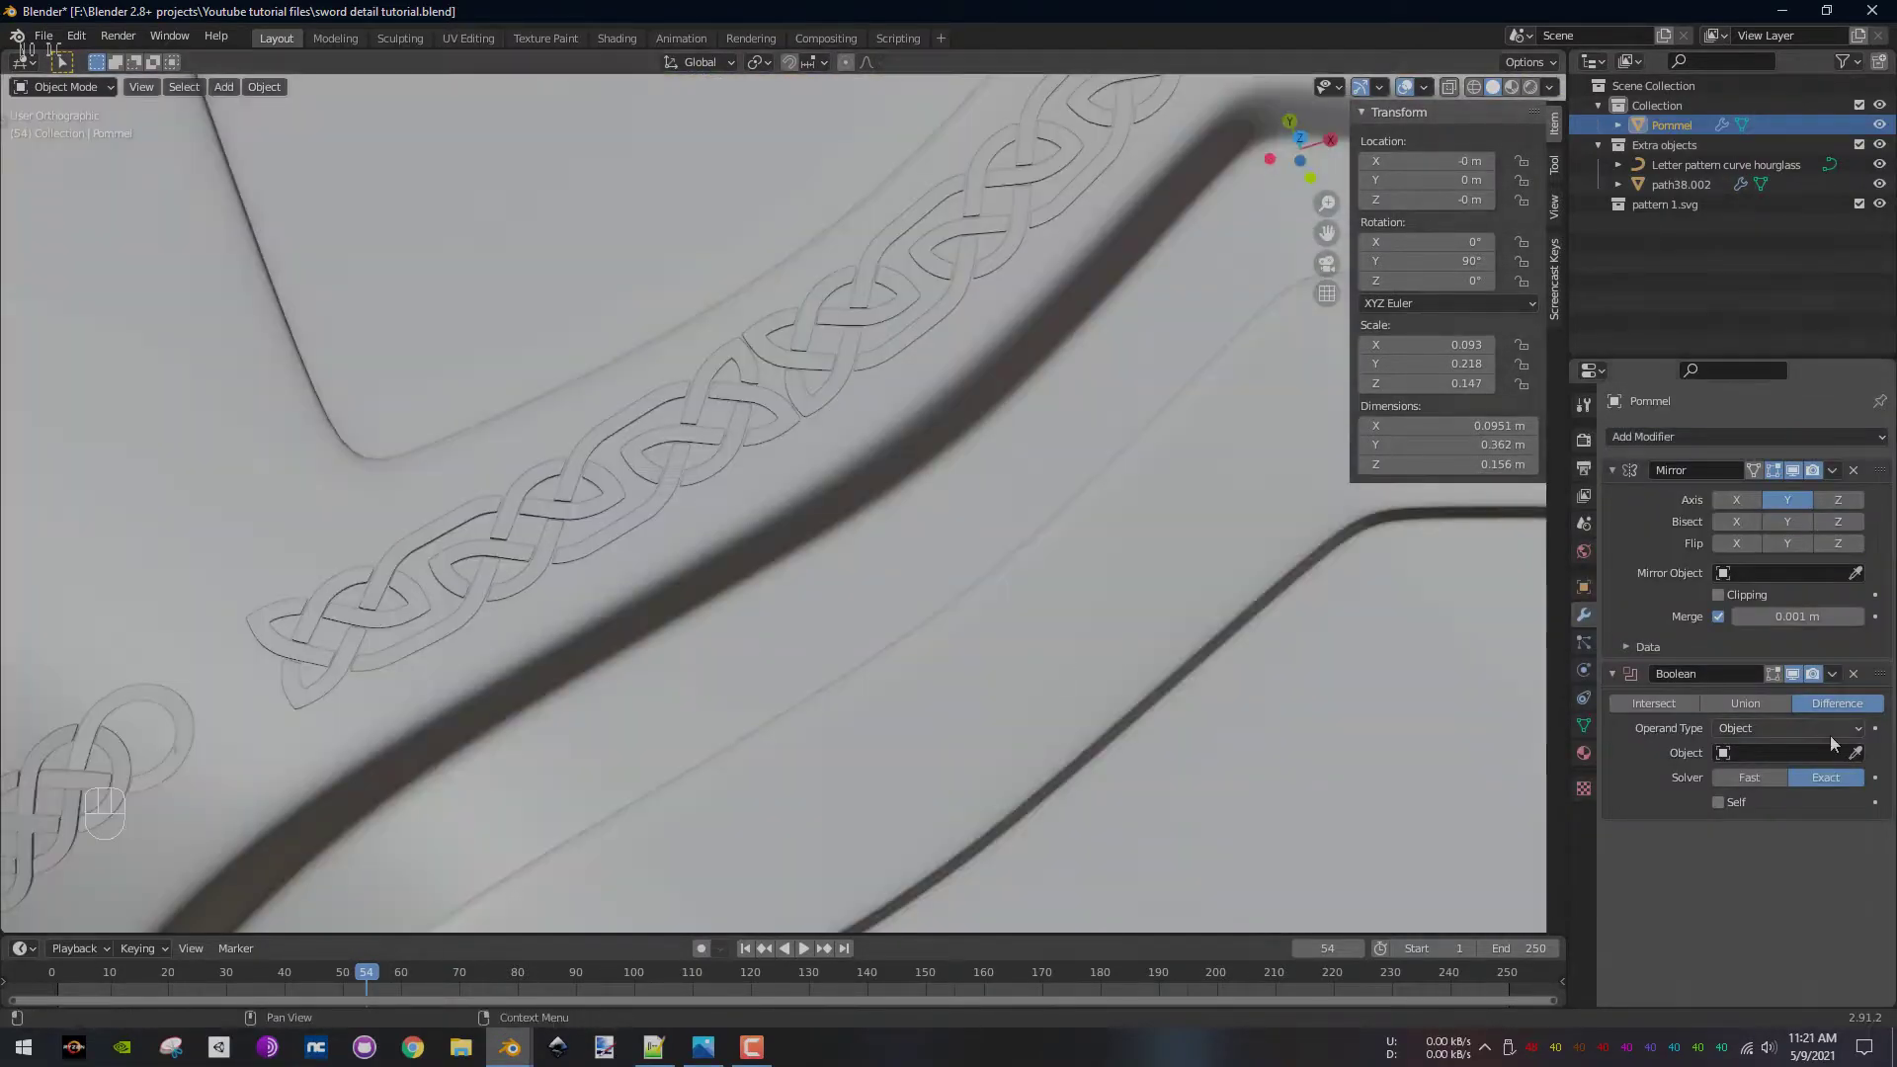
{"action": "left_click", "coordinate": [1751, 778]}
{"action": "scroll", "coordinate": [1018, 358], "scroll_direction": "up", "scroll_amount": 2}
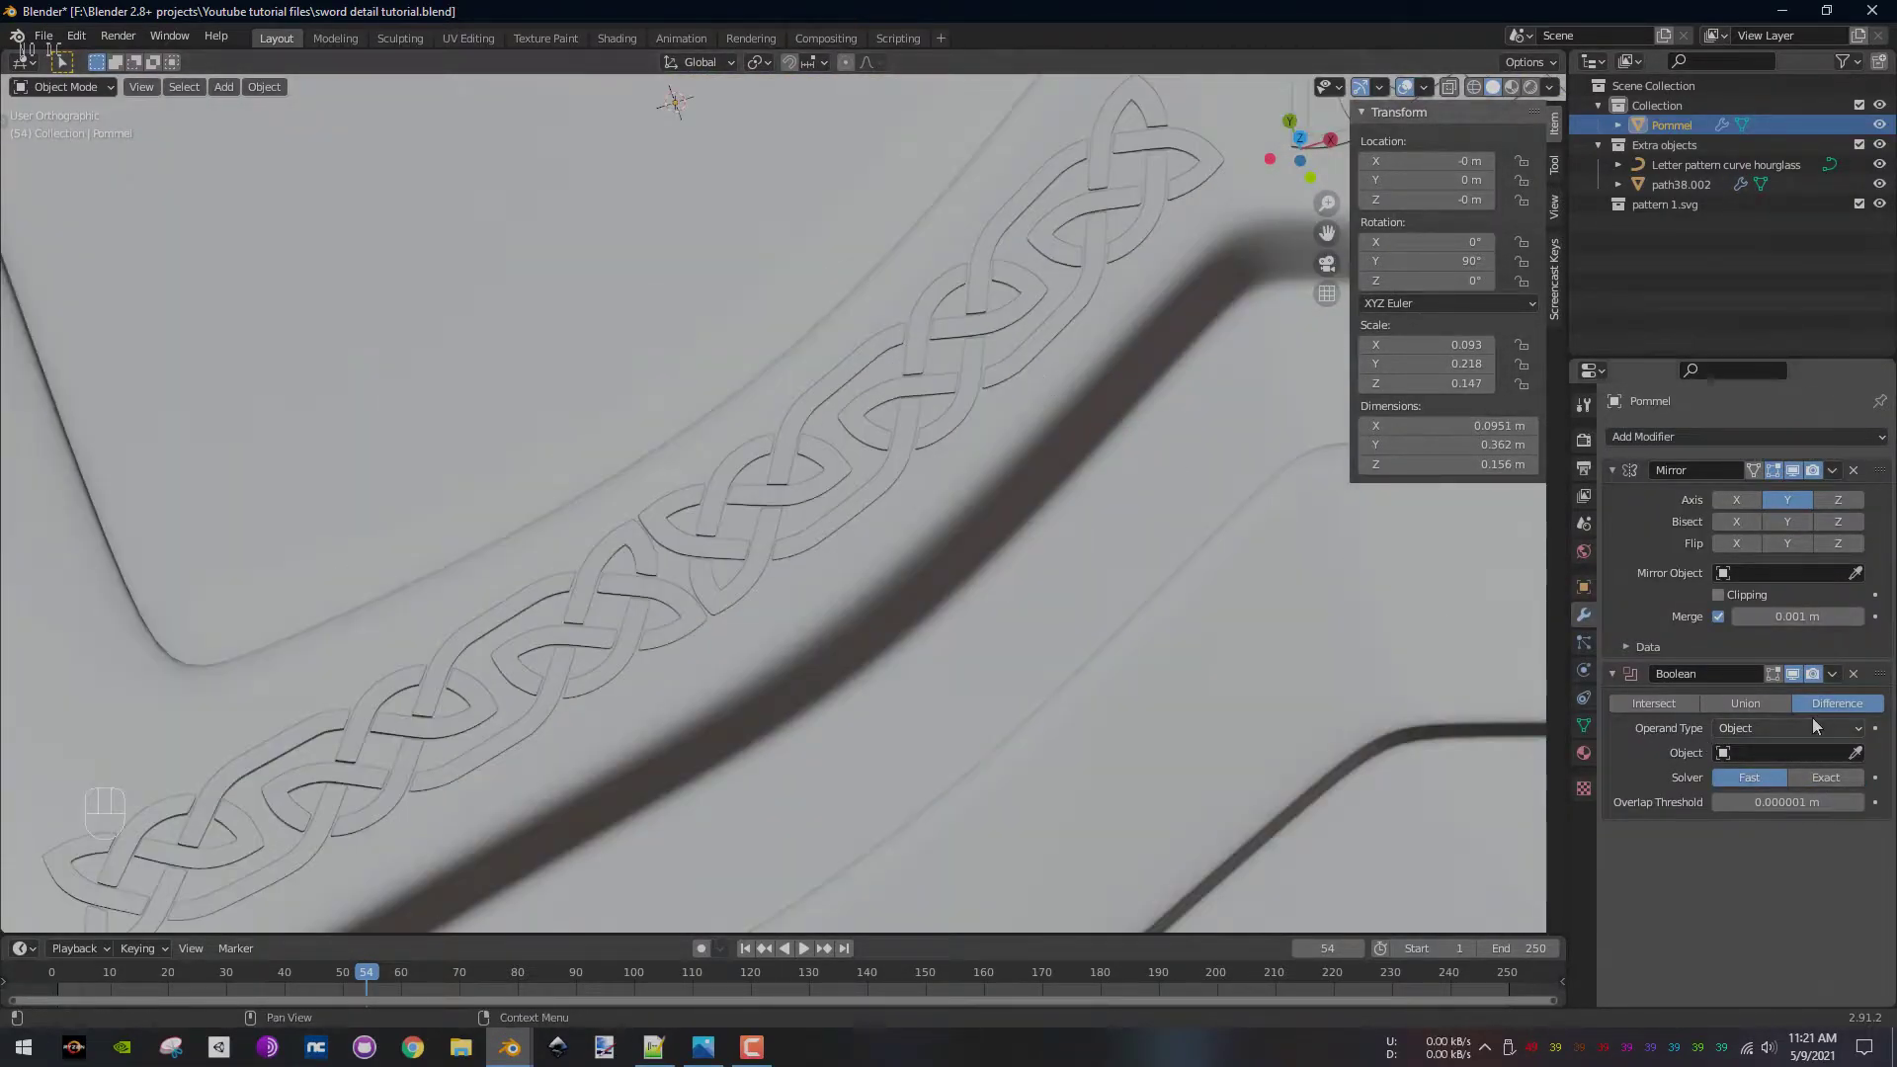
{"action": "left_click", "coordinate": [1855, 753]}
{"action": "left_click", "coordinate": [786, 466]}
{"action": "key", "text": "KP_Decimal"}
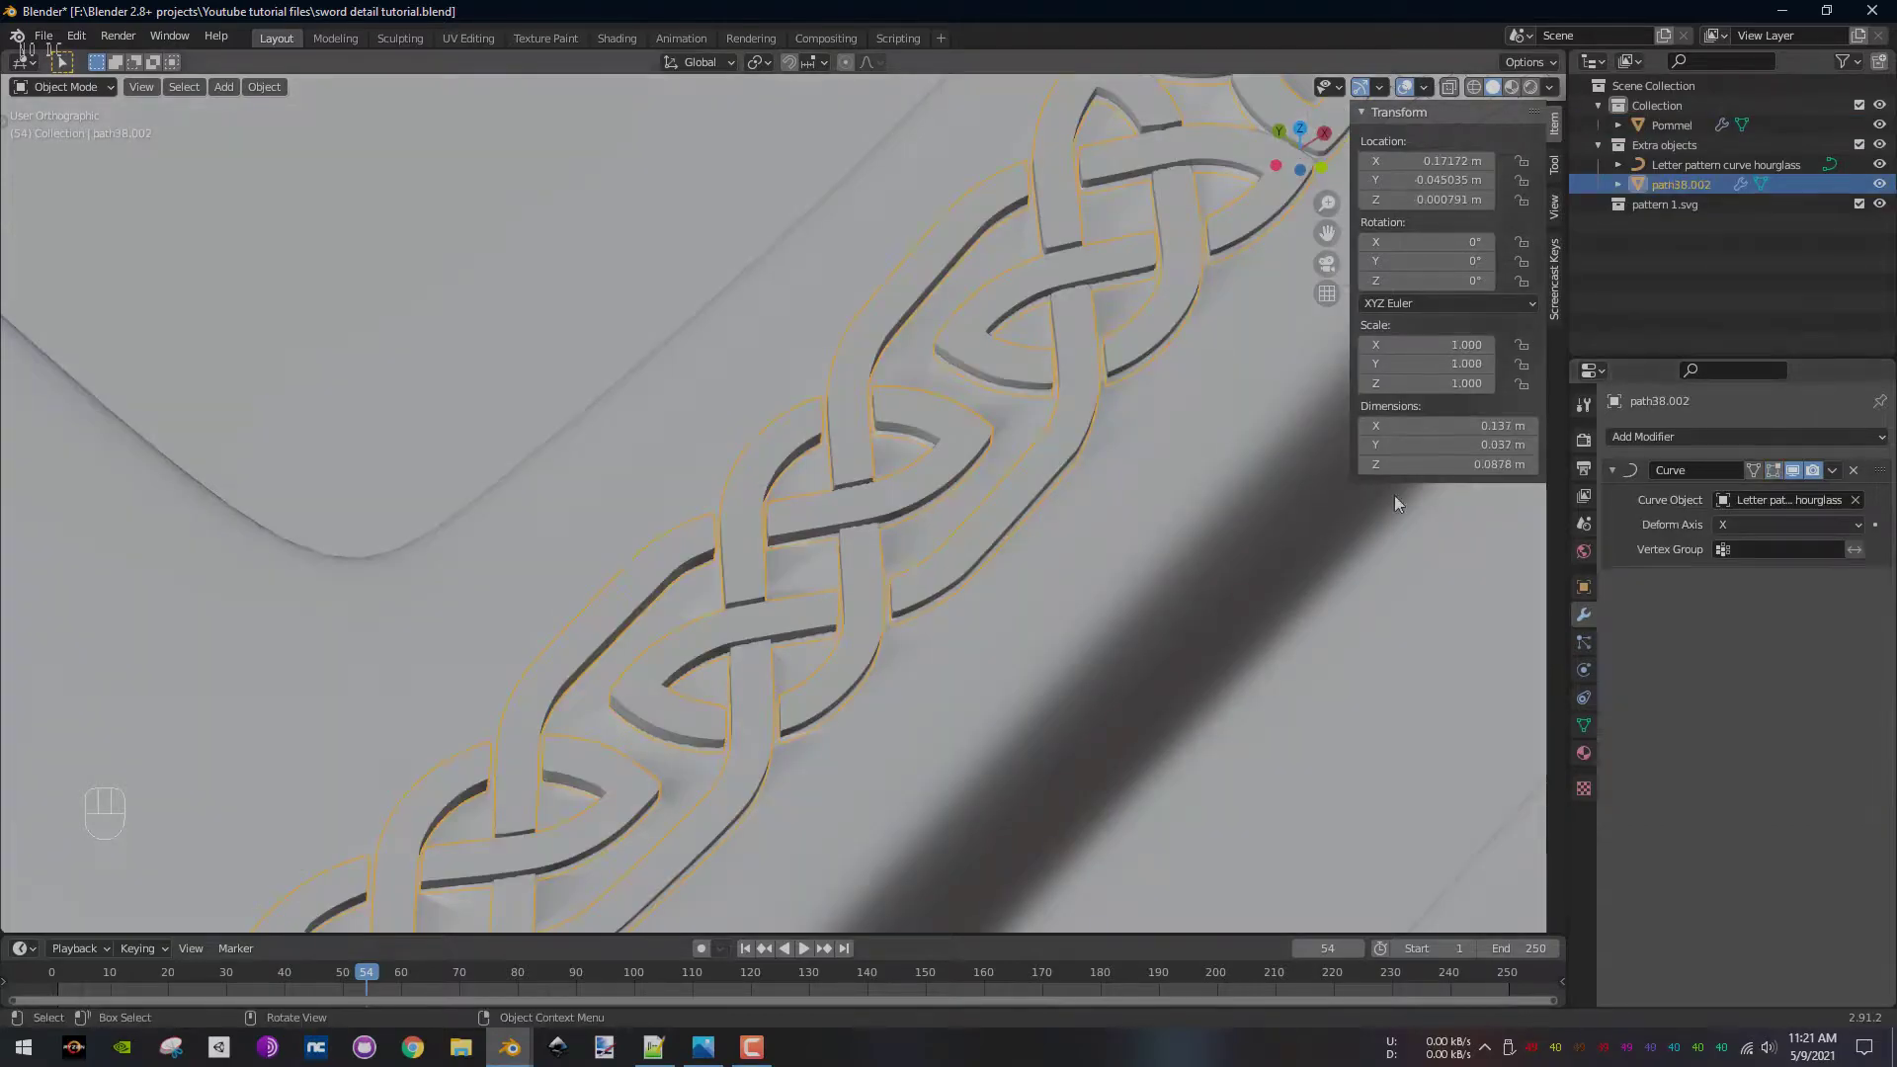
- Set path38.002's Viewport Display to show as Wire
{"action": "left_click", "coordinate": [1584, 587]}
{"action": "left_click", "coordinate": [1664, 735]}
{"action": "scroll", "coordinate": [1738, 790], "scroll_direction": "down", "scroll_amount": 3}
{"action": "left_click", "coordinate": [1770, 942]}
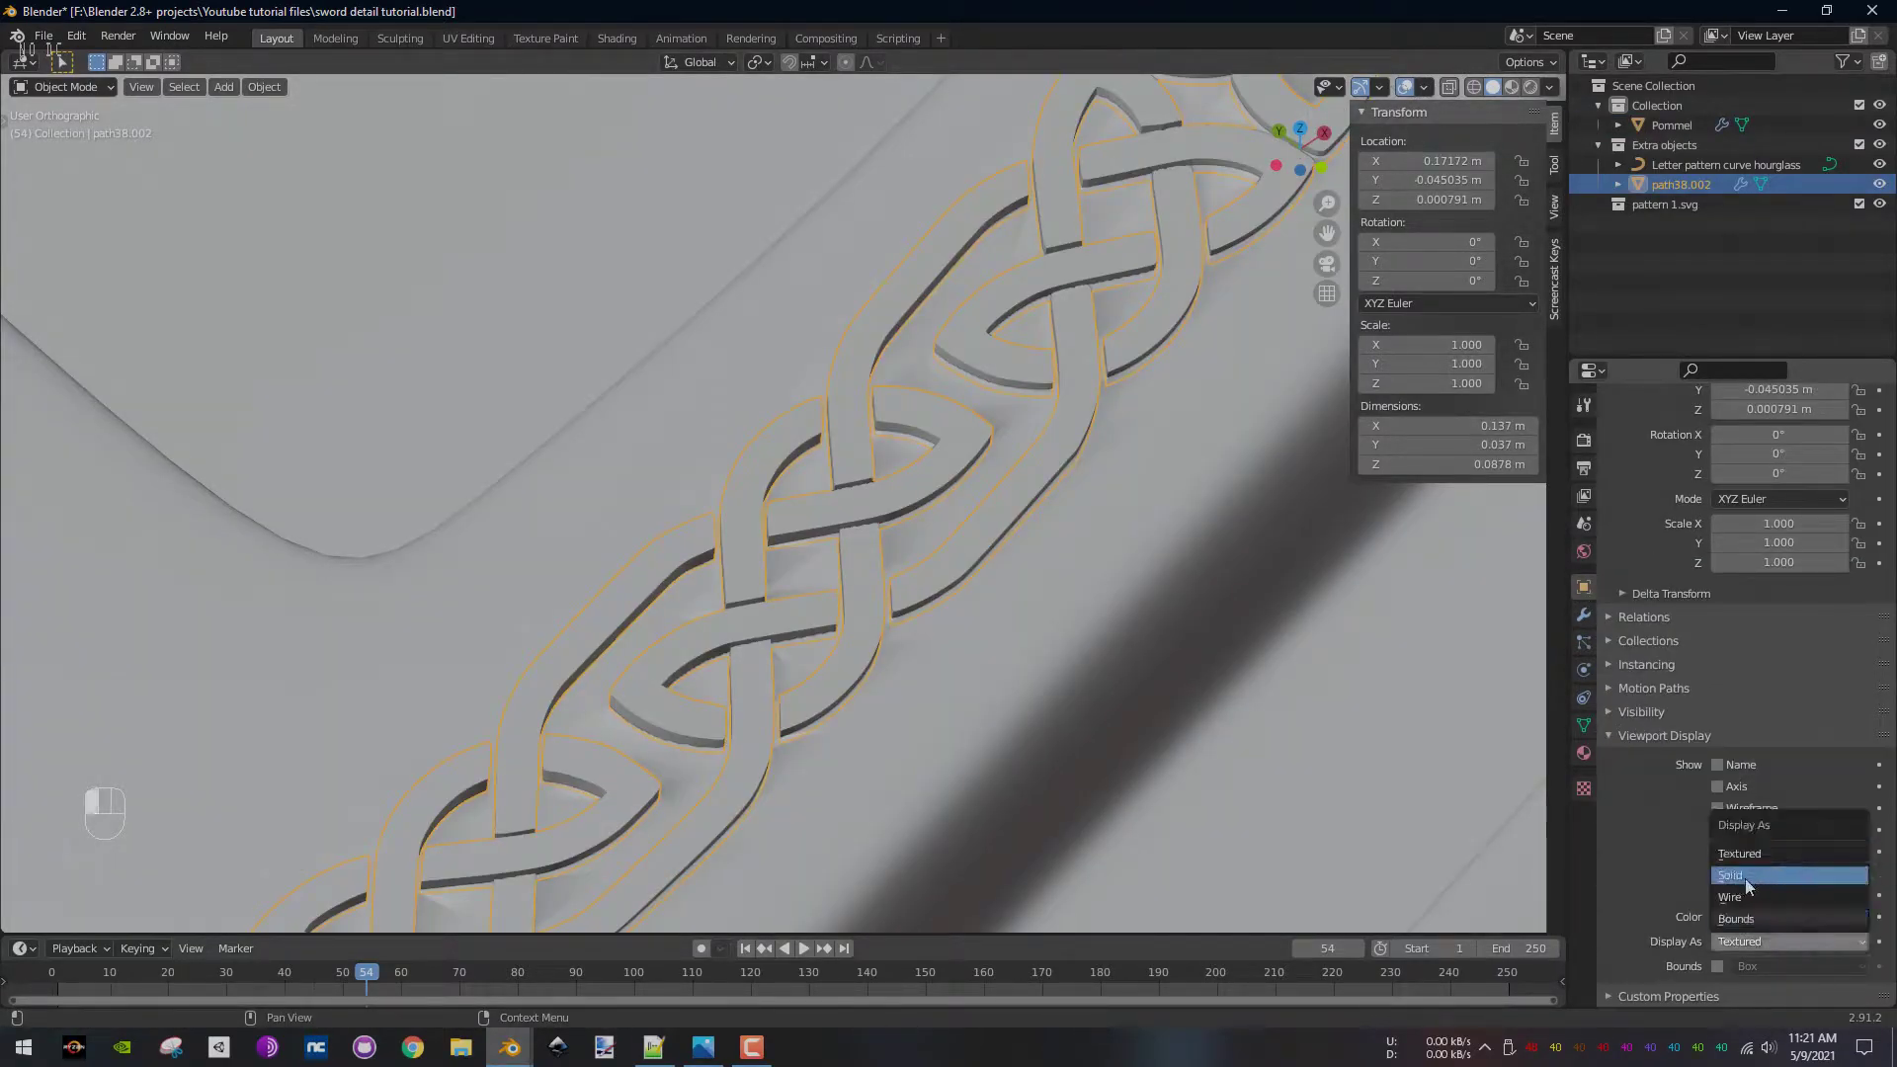
{"action": "left_click", "coordinate": [1745, 879]}
{"action": "scroll", "coordinate": [757, 449], "scroll_direction": "down", "scroll_amount": 2}
{"action": "middle_click_drag", "start_coordinate": [867, 557], "coordinate": [879, 496], "text": "shift"}
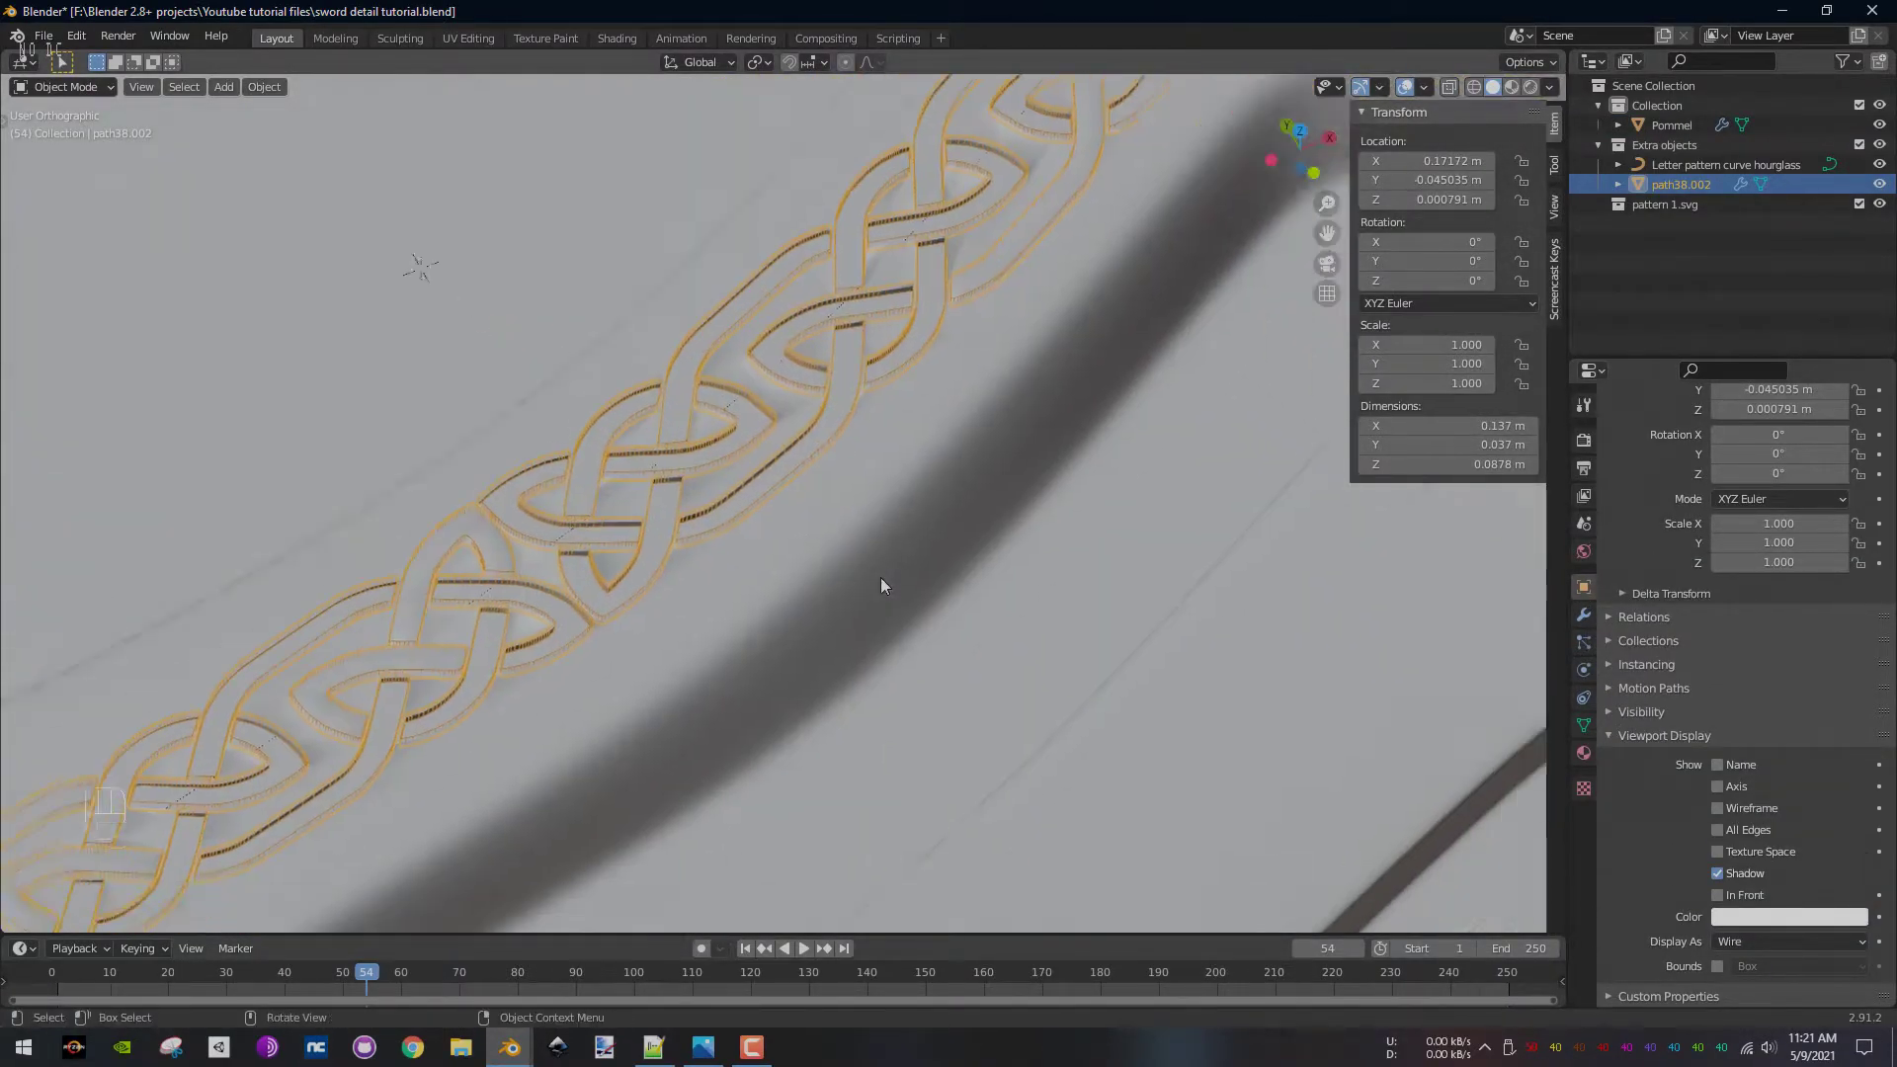
{"action": "scroll", "coordinate": [880, 579], "scroll_direction": "up", "scroll_amount": 5}
{"action": "key", "text": "g"}
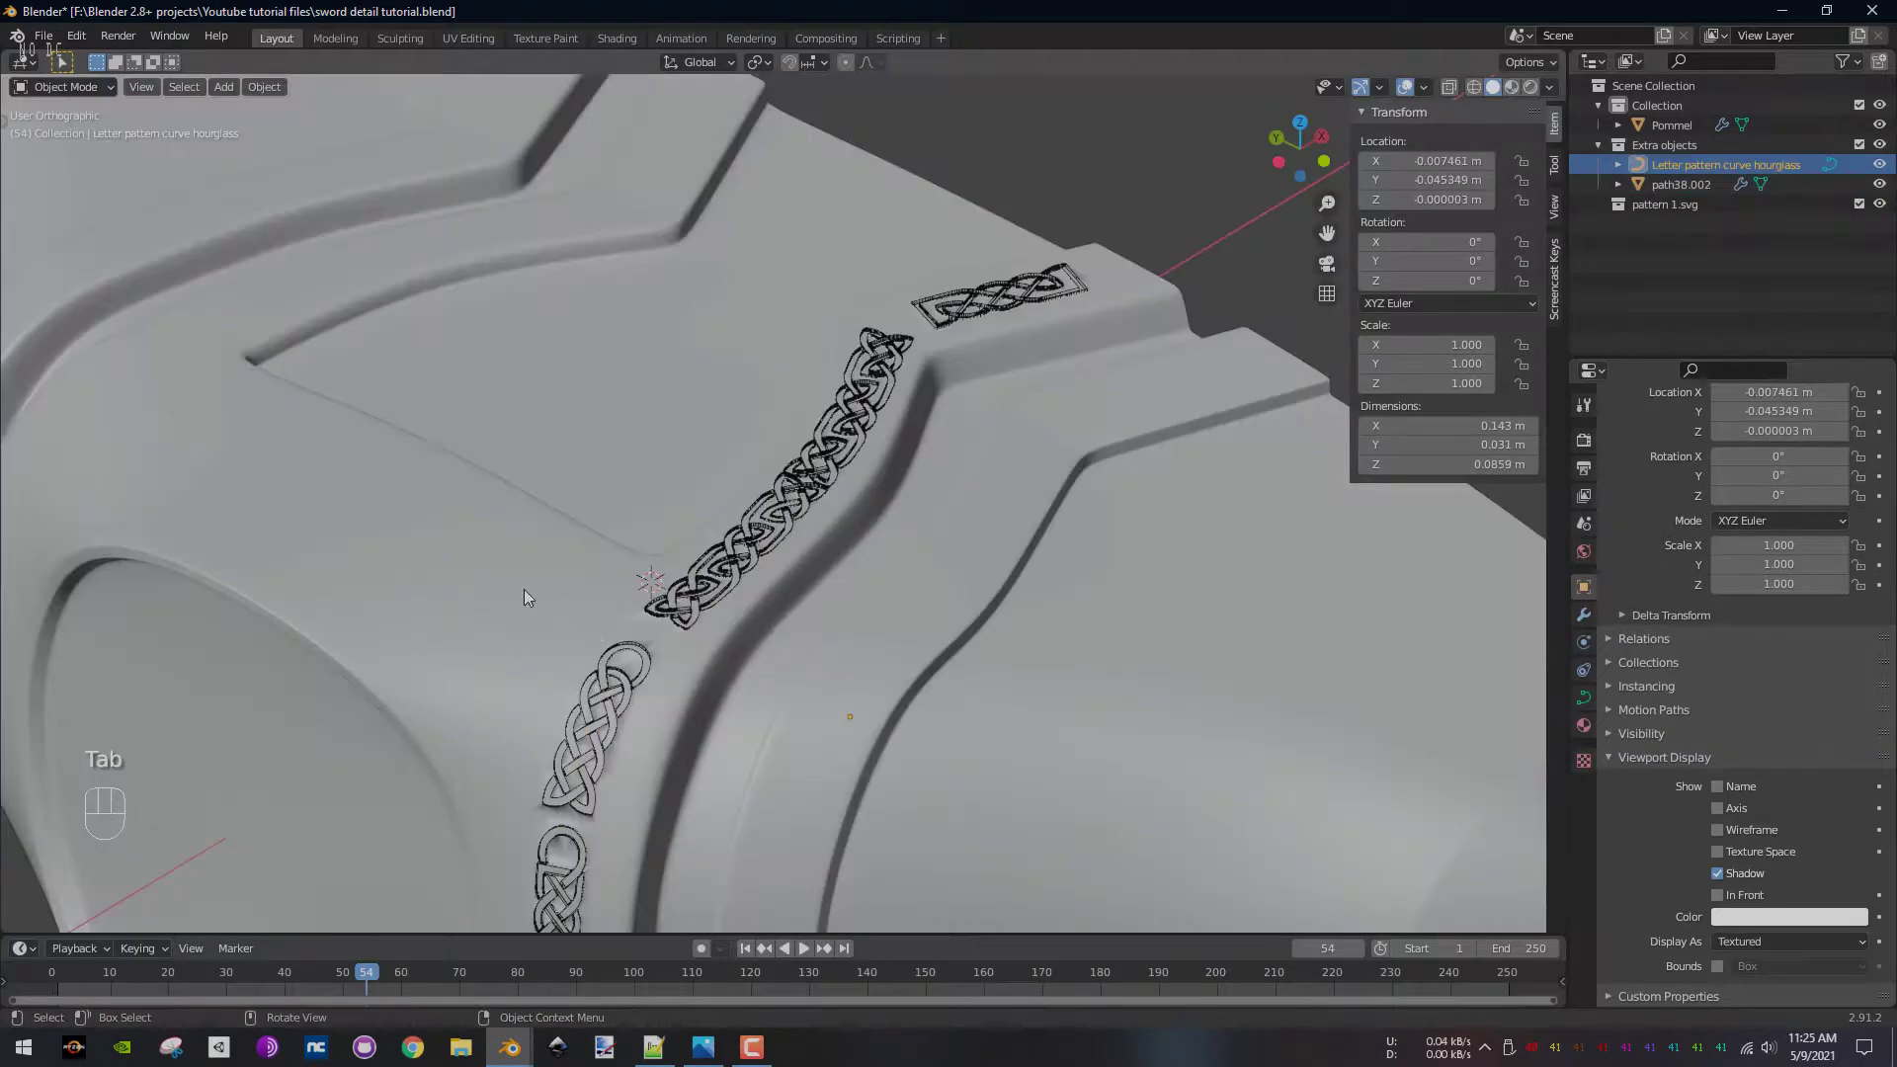
- Duplicate the pommel in place and apply the Boolean engraving with Ctrl+A
{"action": "key", "text": "Tab"}
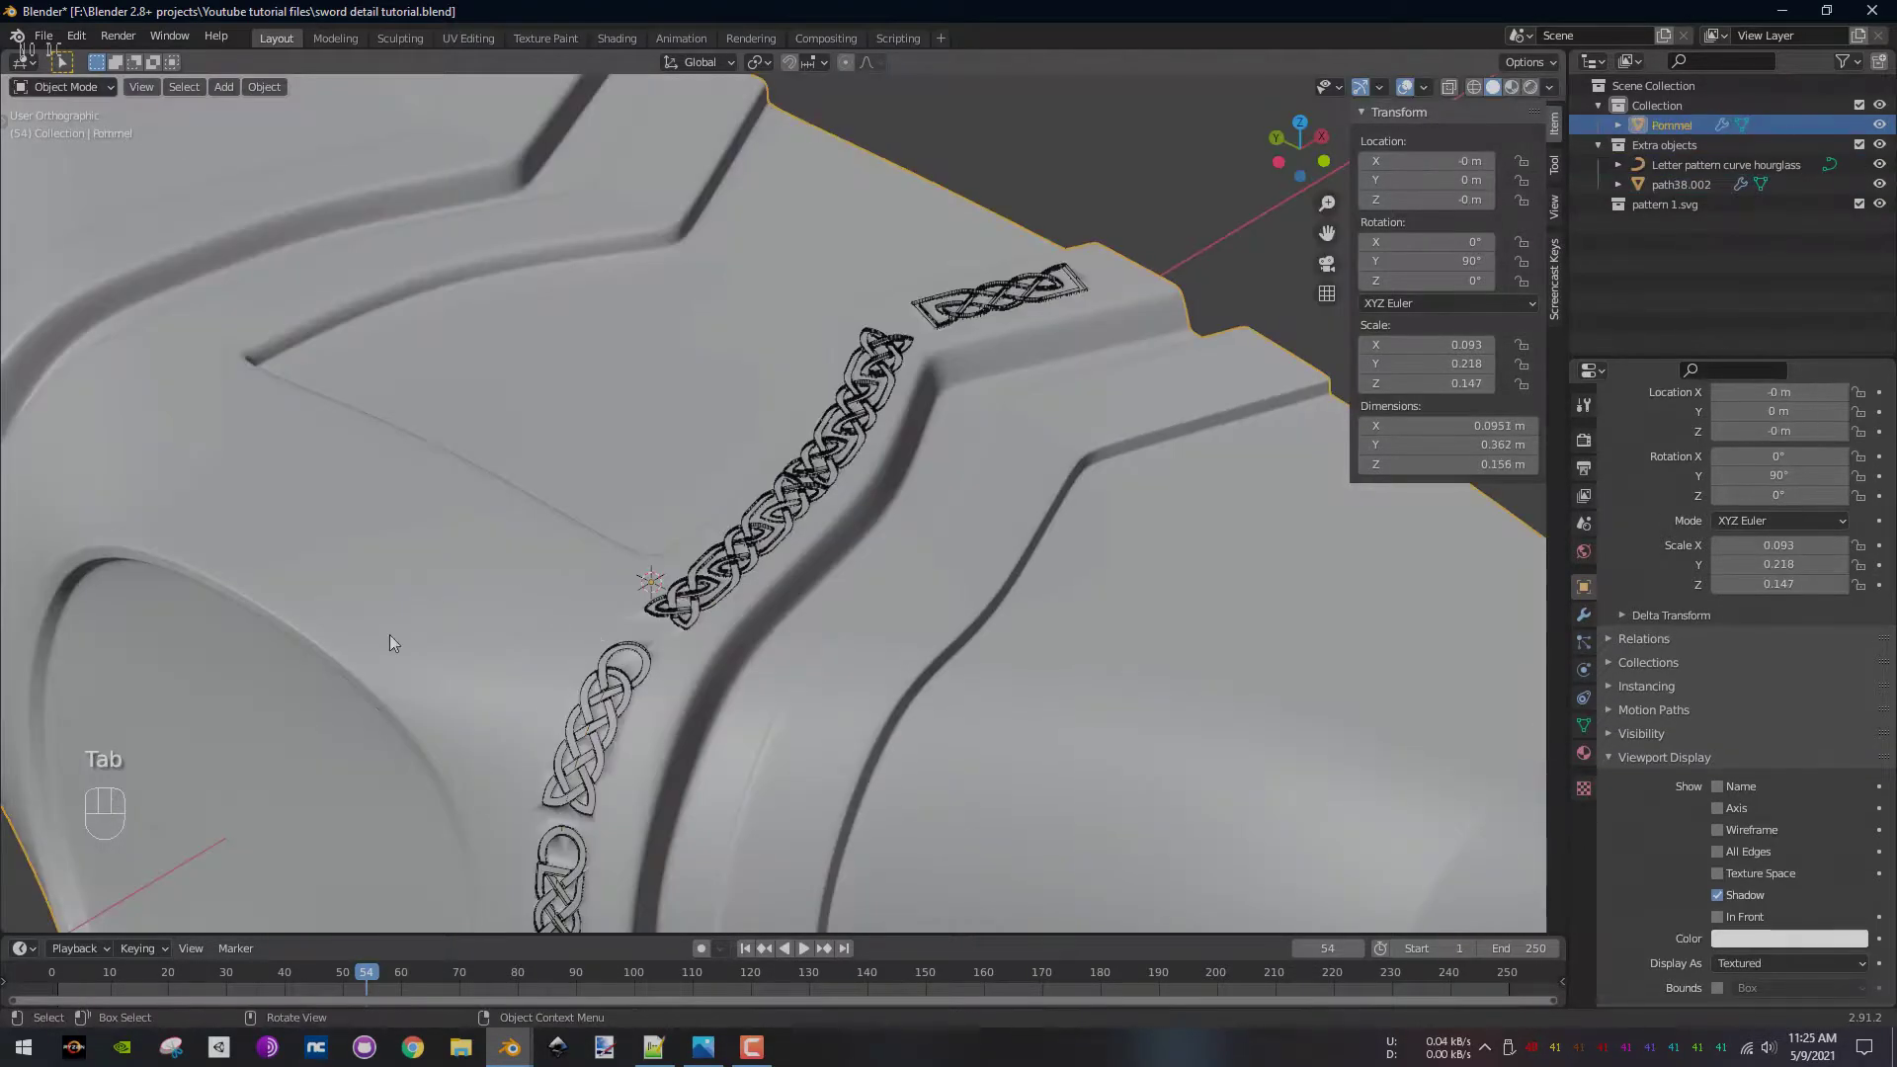
{"action": "scroll", "coordinate": [648, 472], "scroll_direction": "down", "scroll_amount": 5}
{"action": "key", "text": "shift+d"}
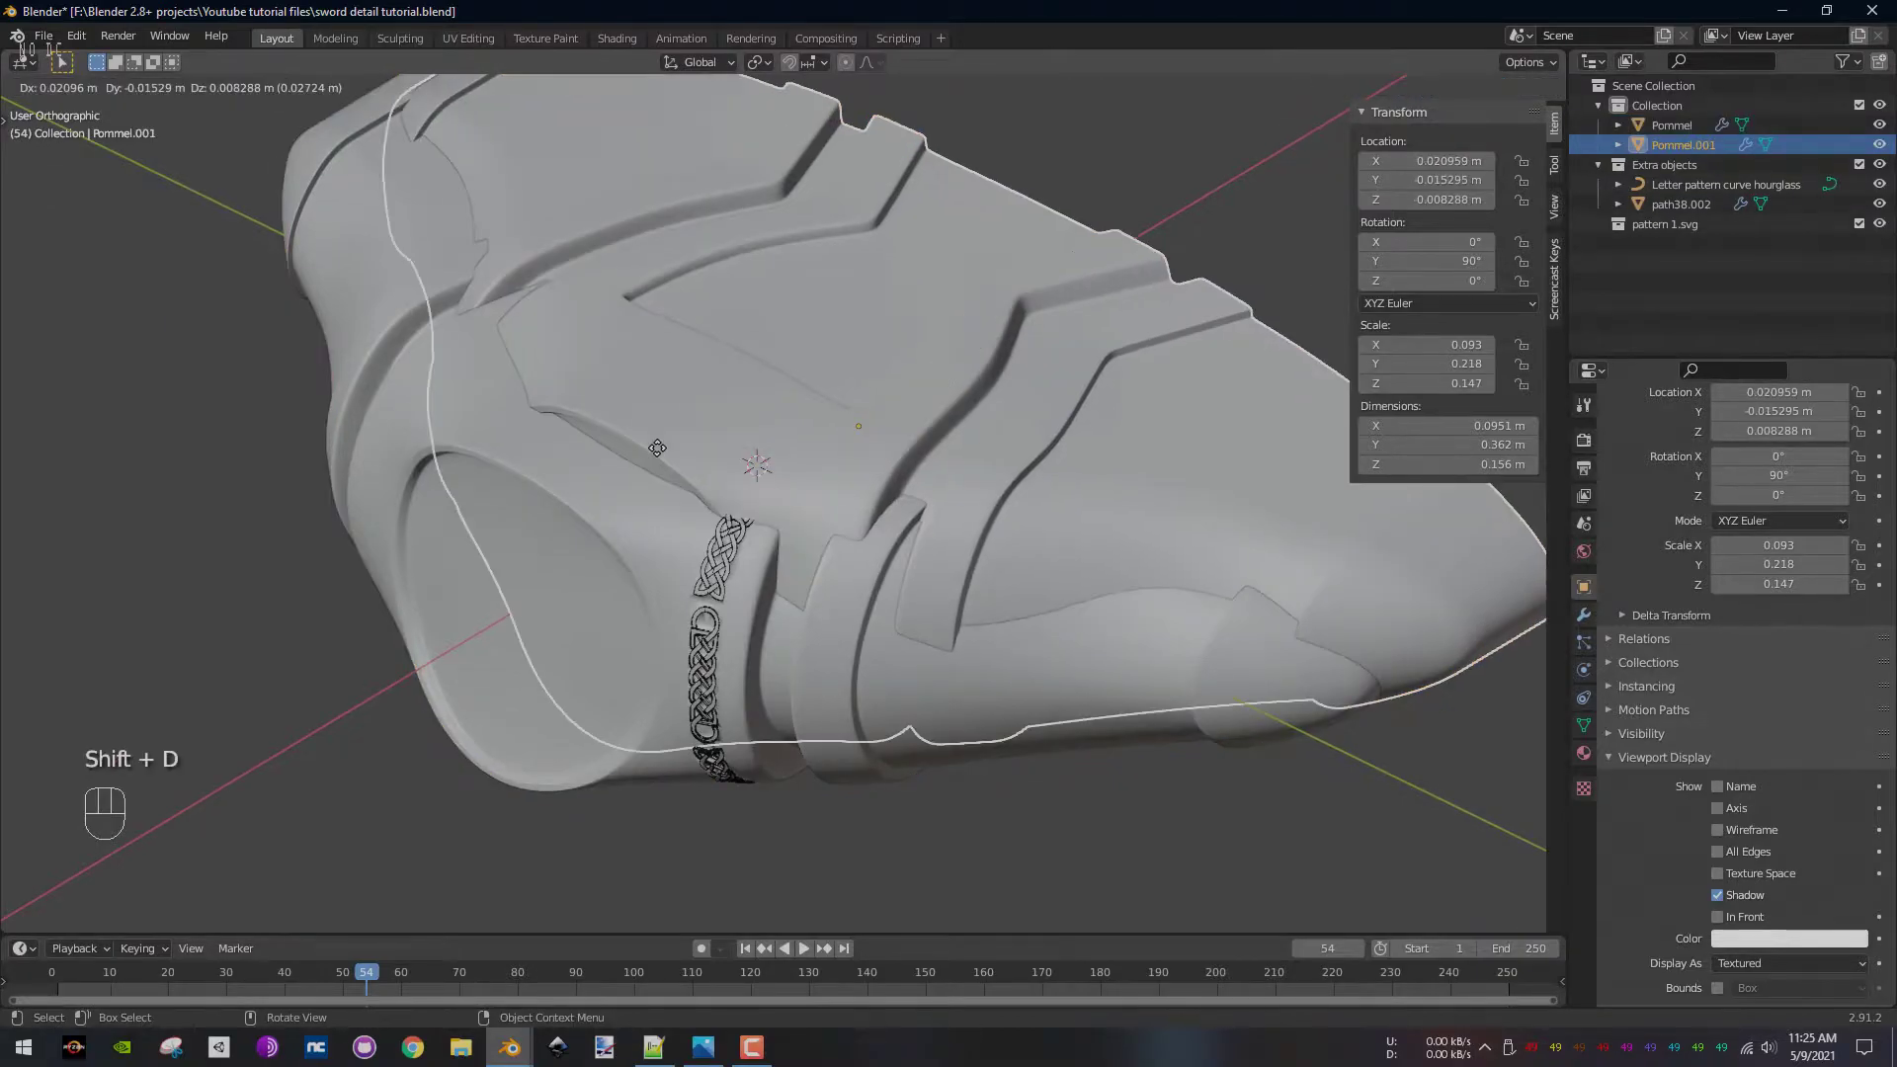
{"action": "right_click", "coordinate": [668, 430]}
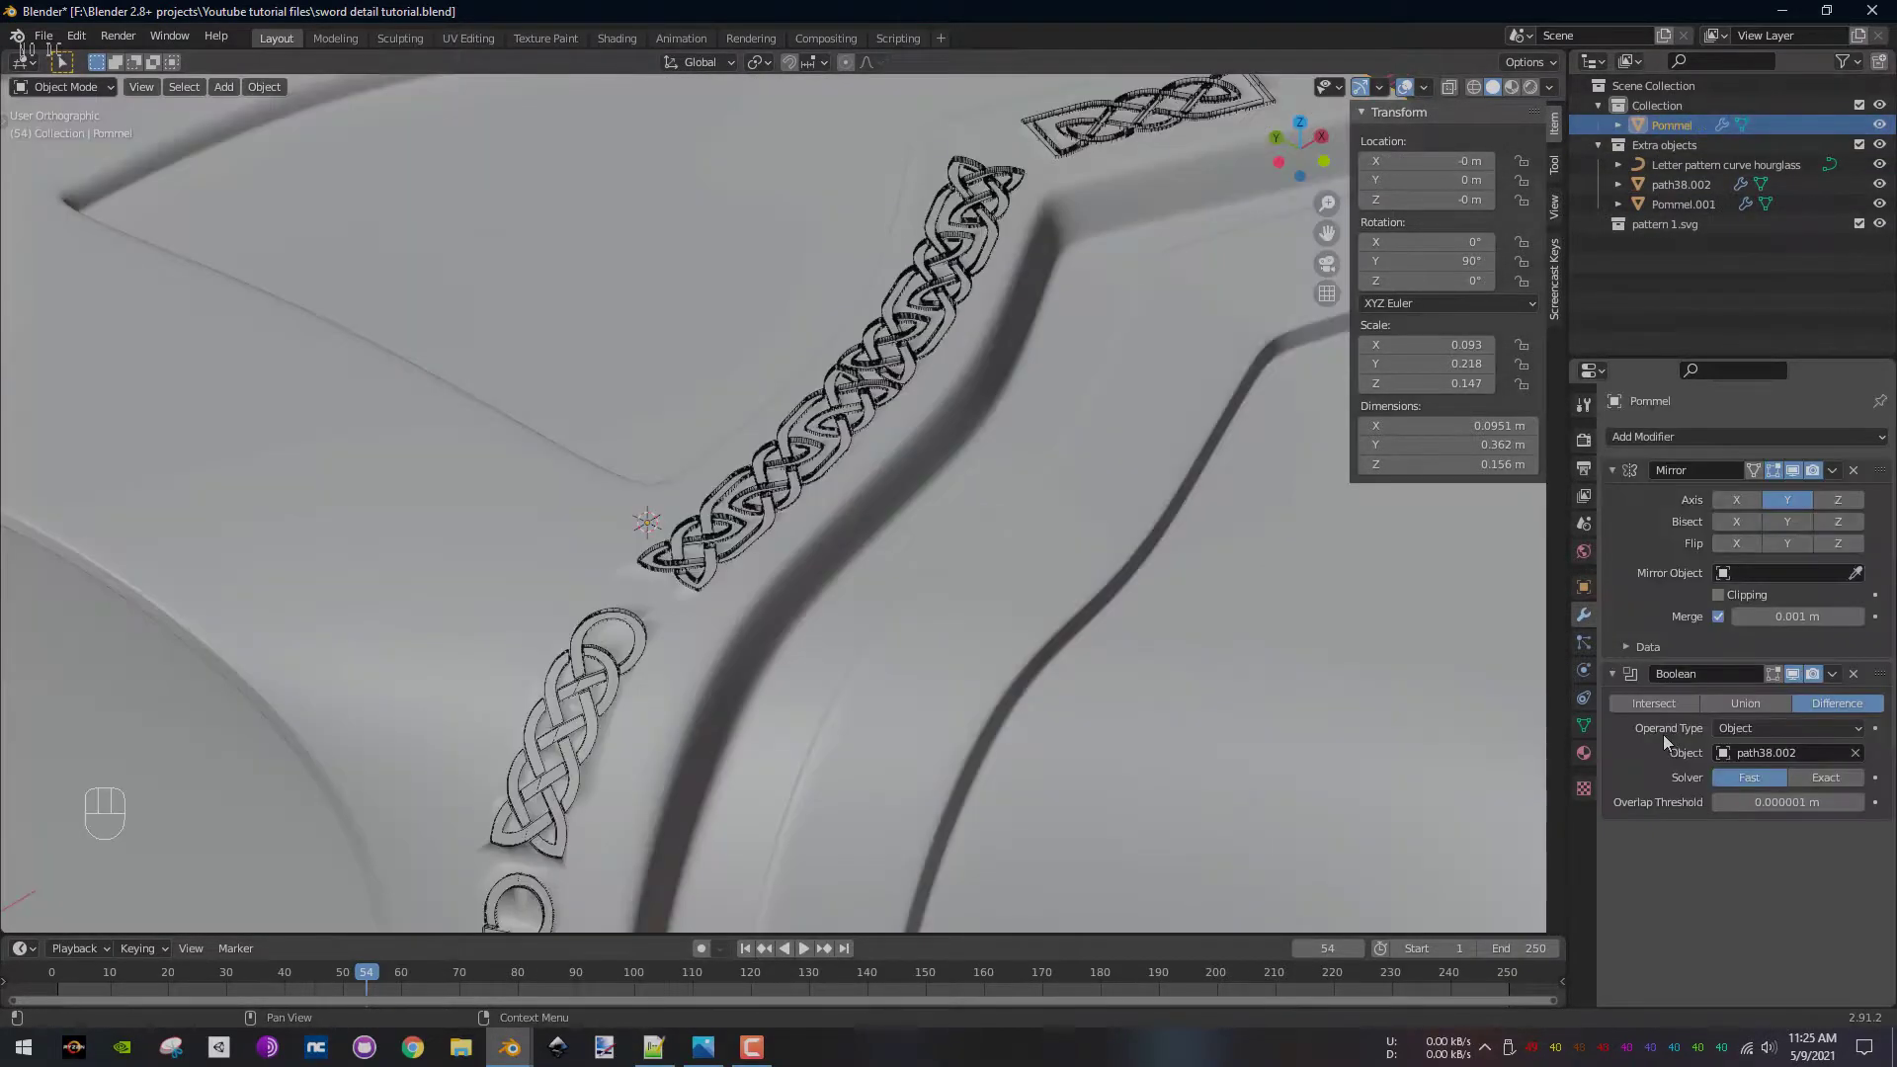
{"action": "key", "text": "ctrl+a"}
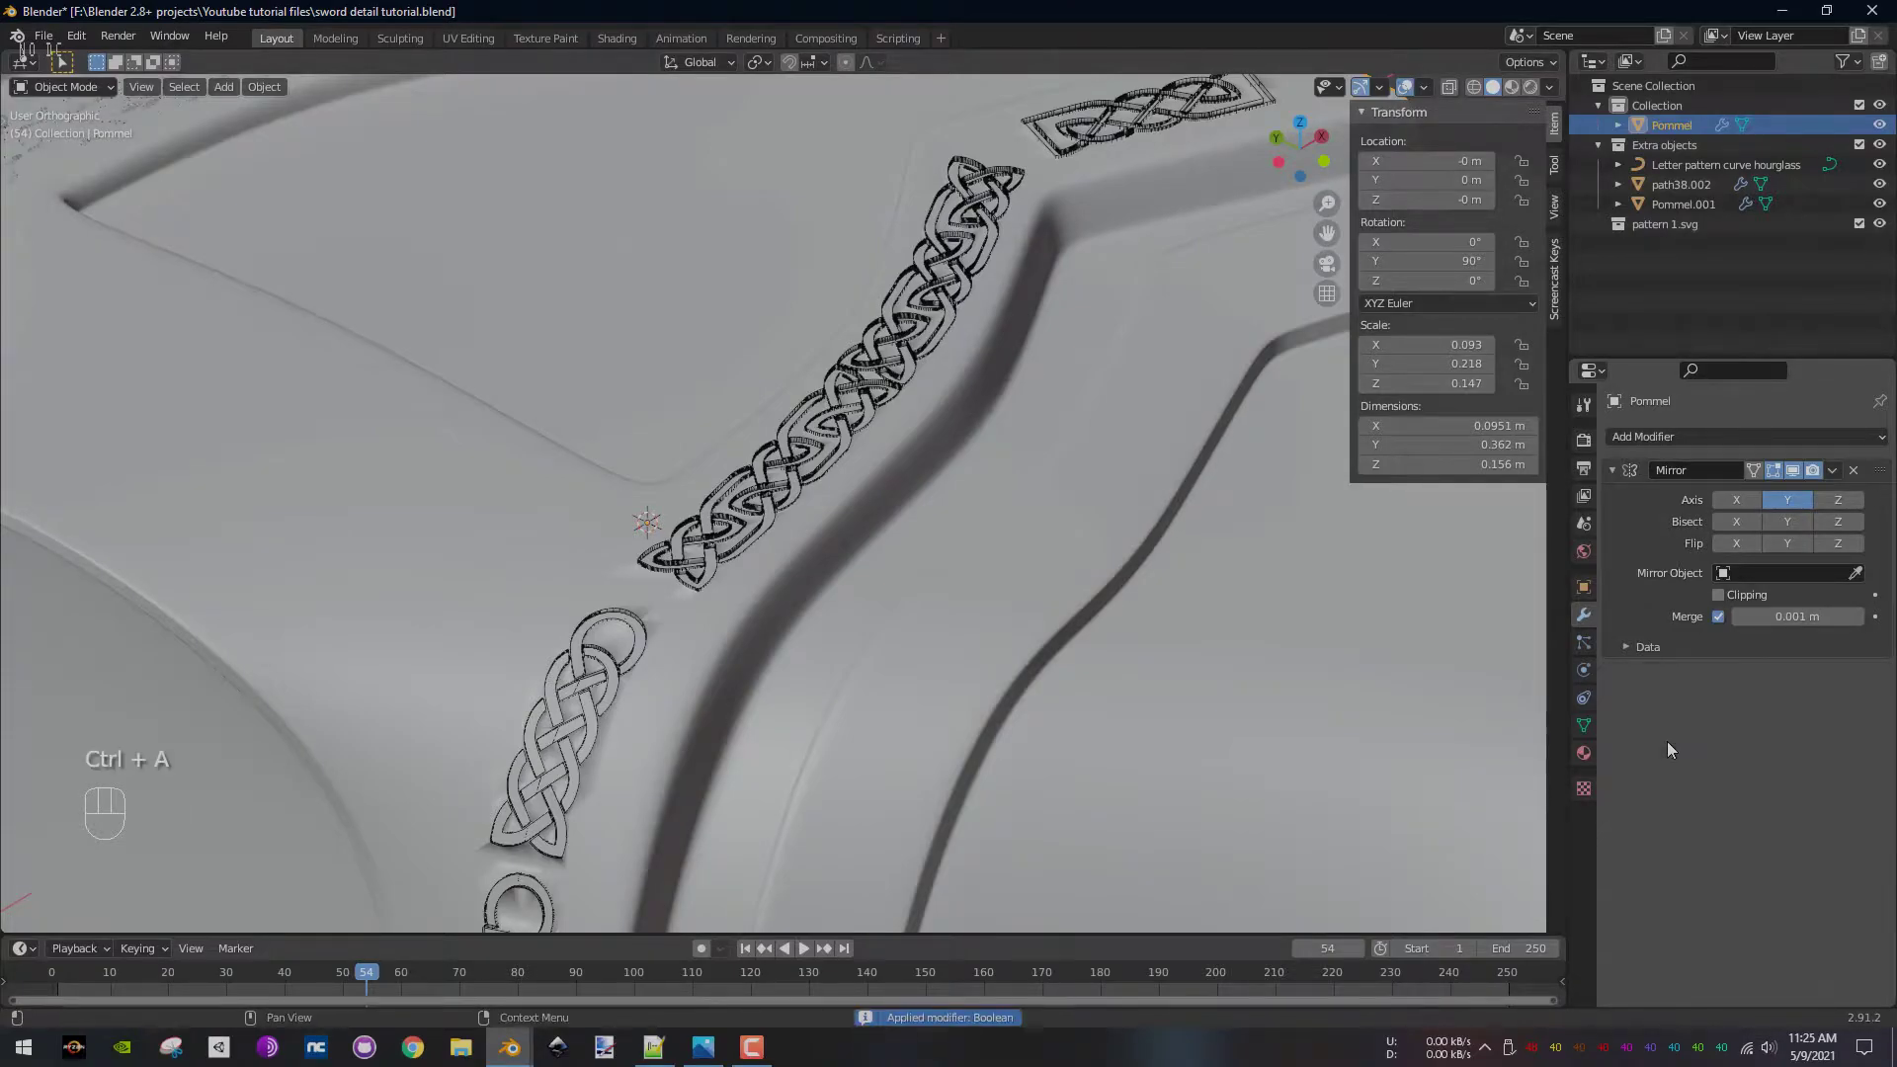
{"action": "scroll", "coordinate": [702, 460], "scroll_direction": "down", "scroll_amount": 6}
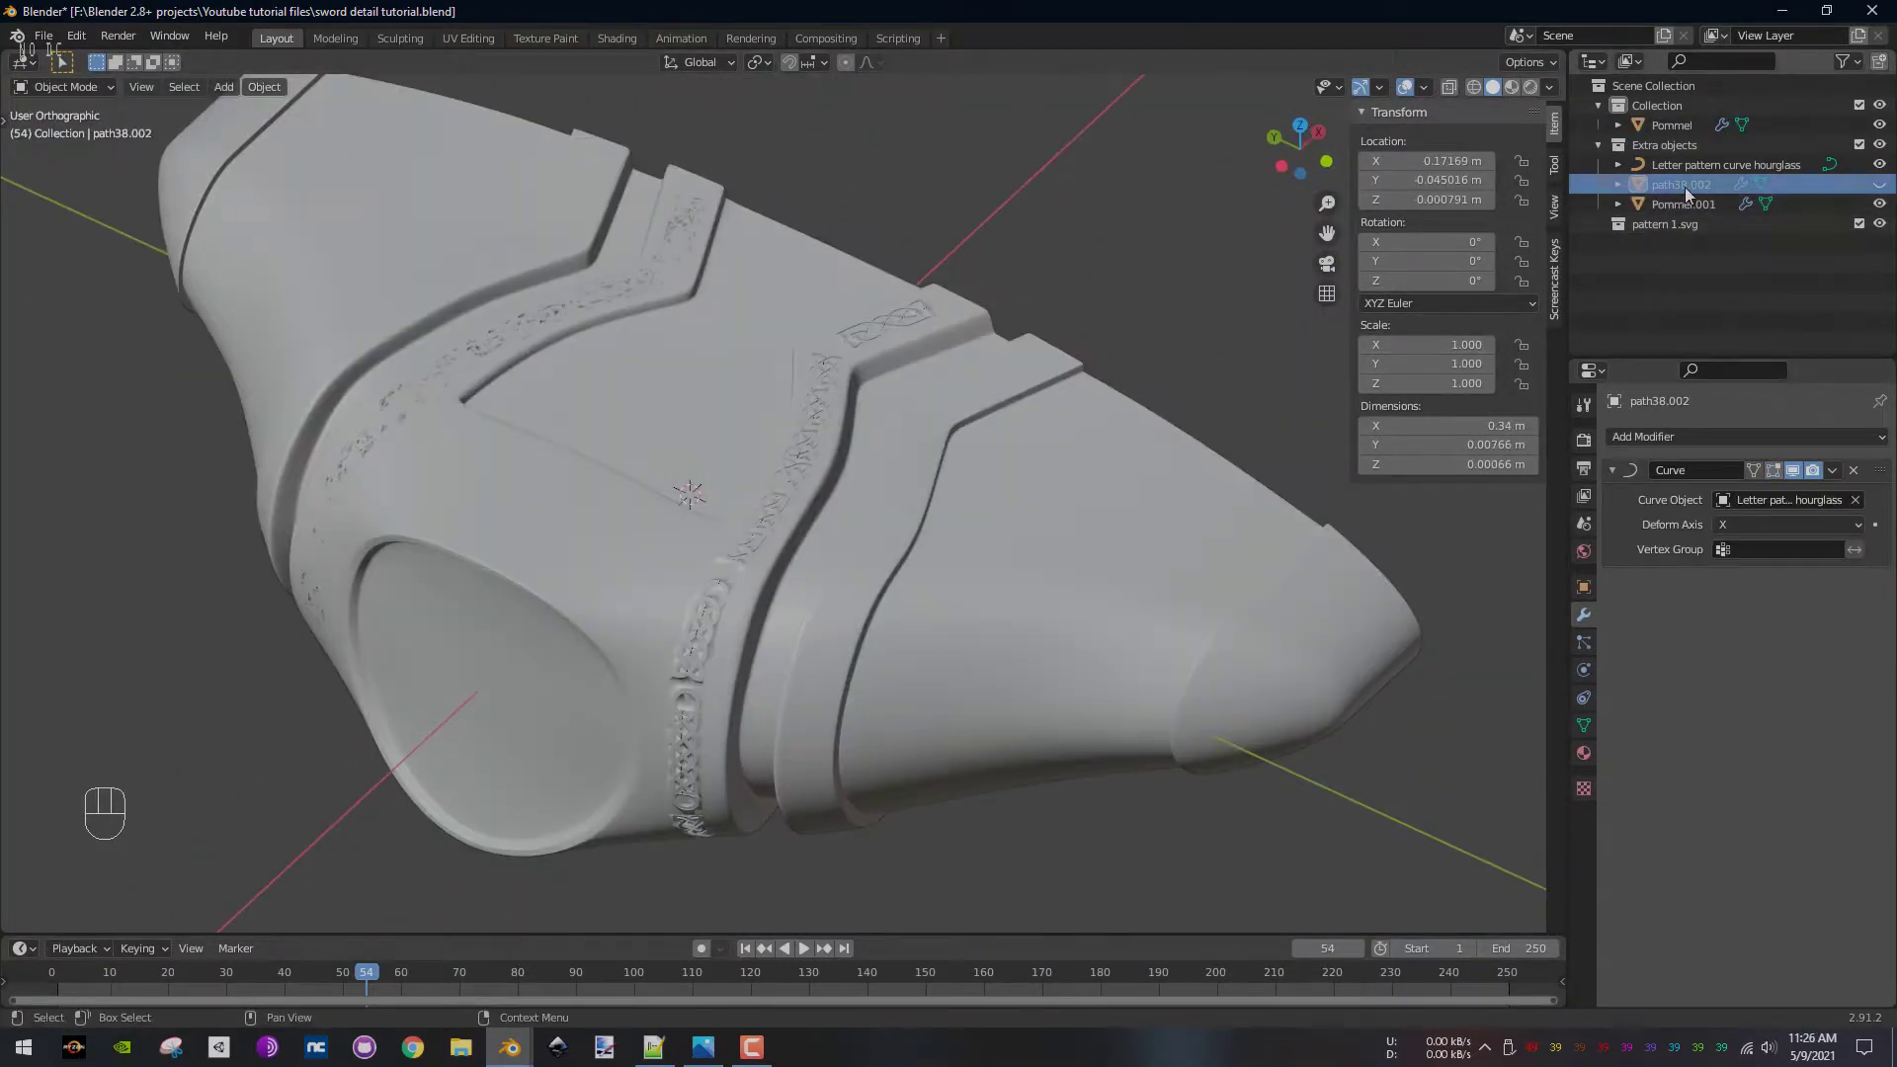
- Switch Pommel.001 to face select, return to Object Mode, and make the original Pommel active
{"action": "left_click", "coordinate": [1683, 203]}
{"action": "key", "text": "Tab"}
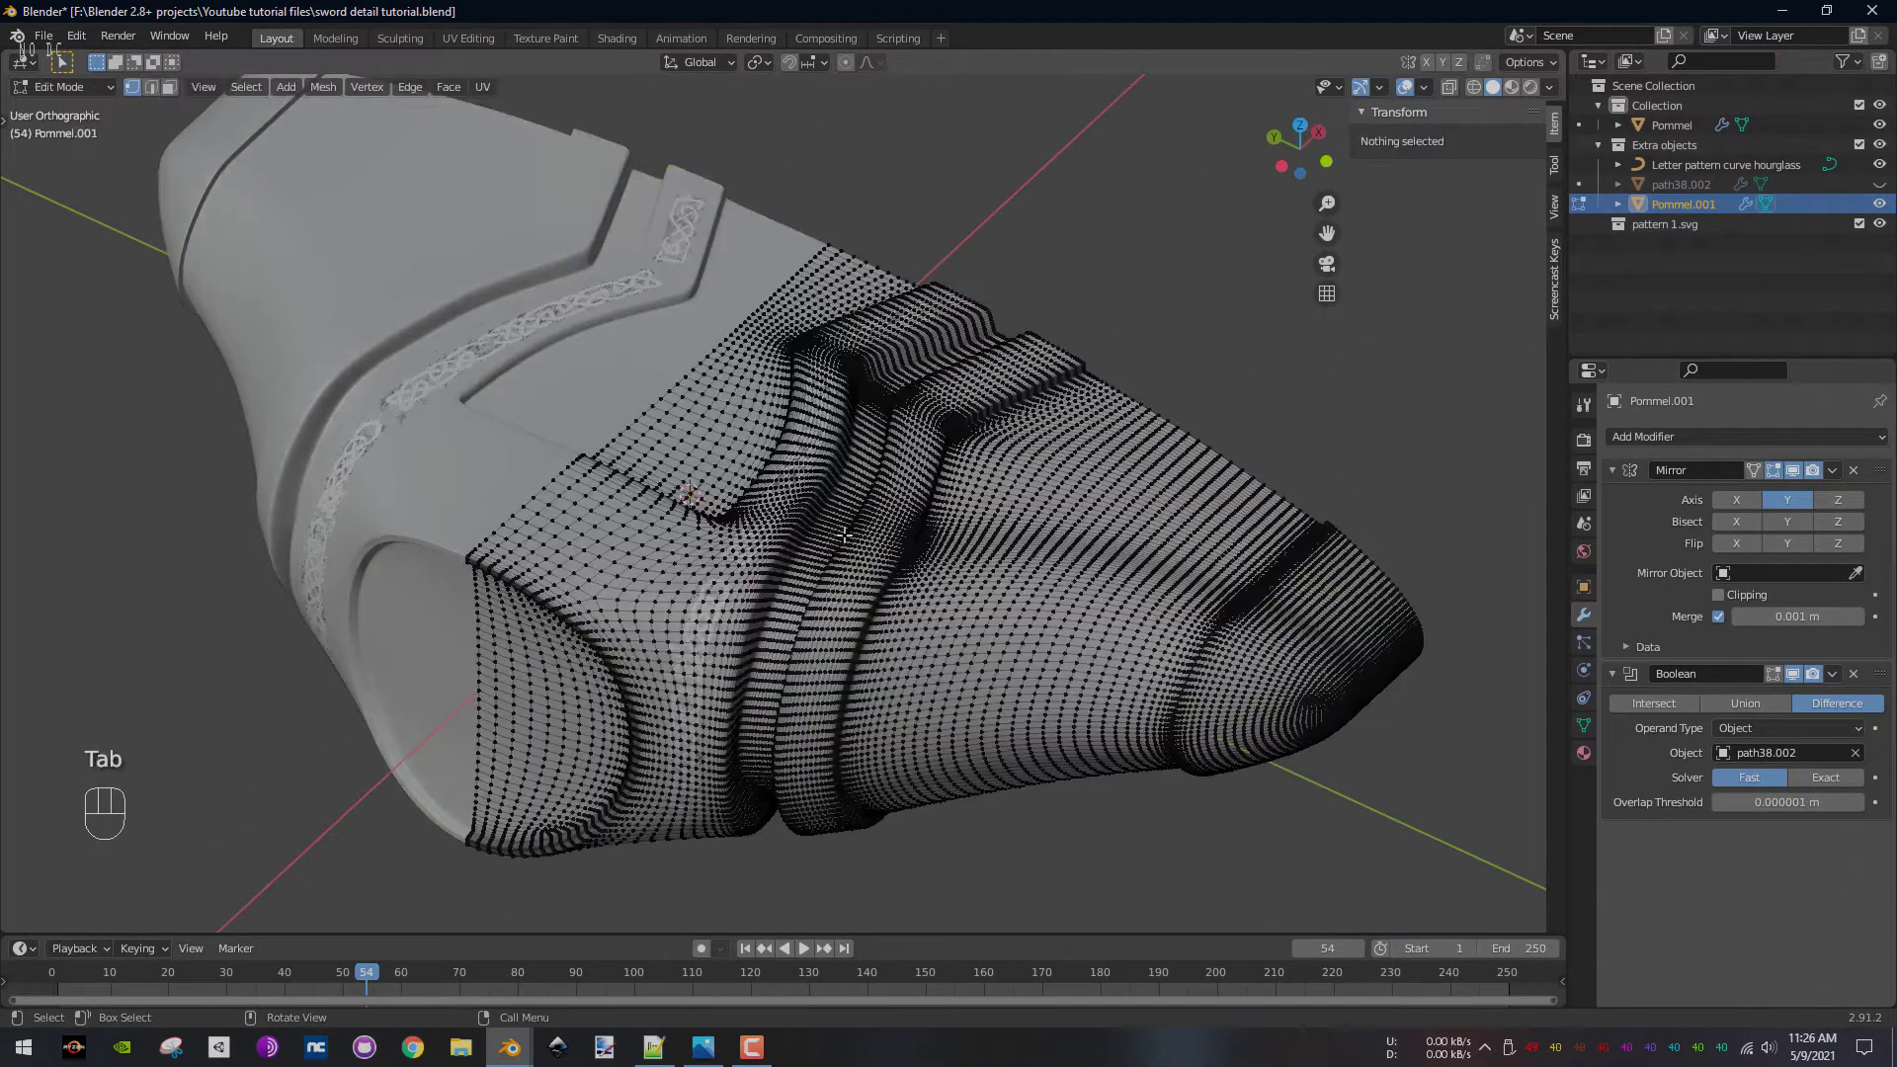
{"action": "left_click", "coordinate": [169, 89]}
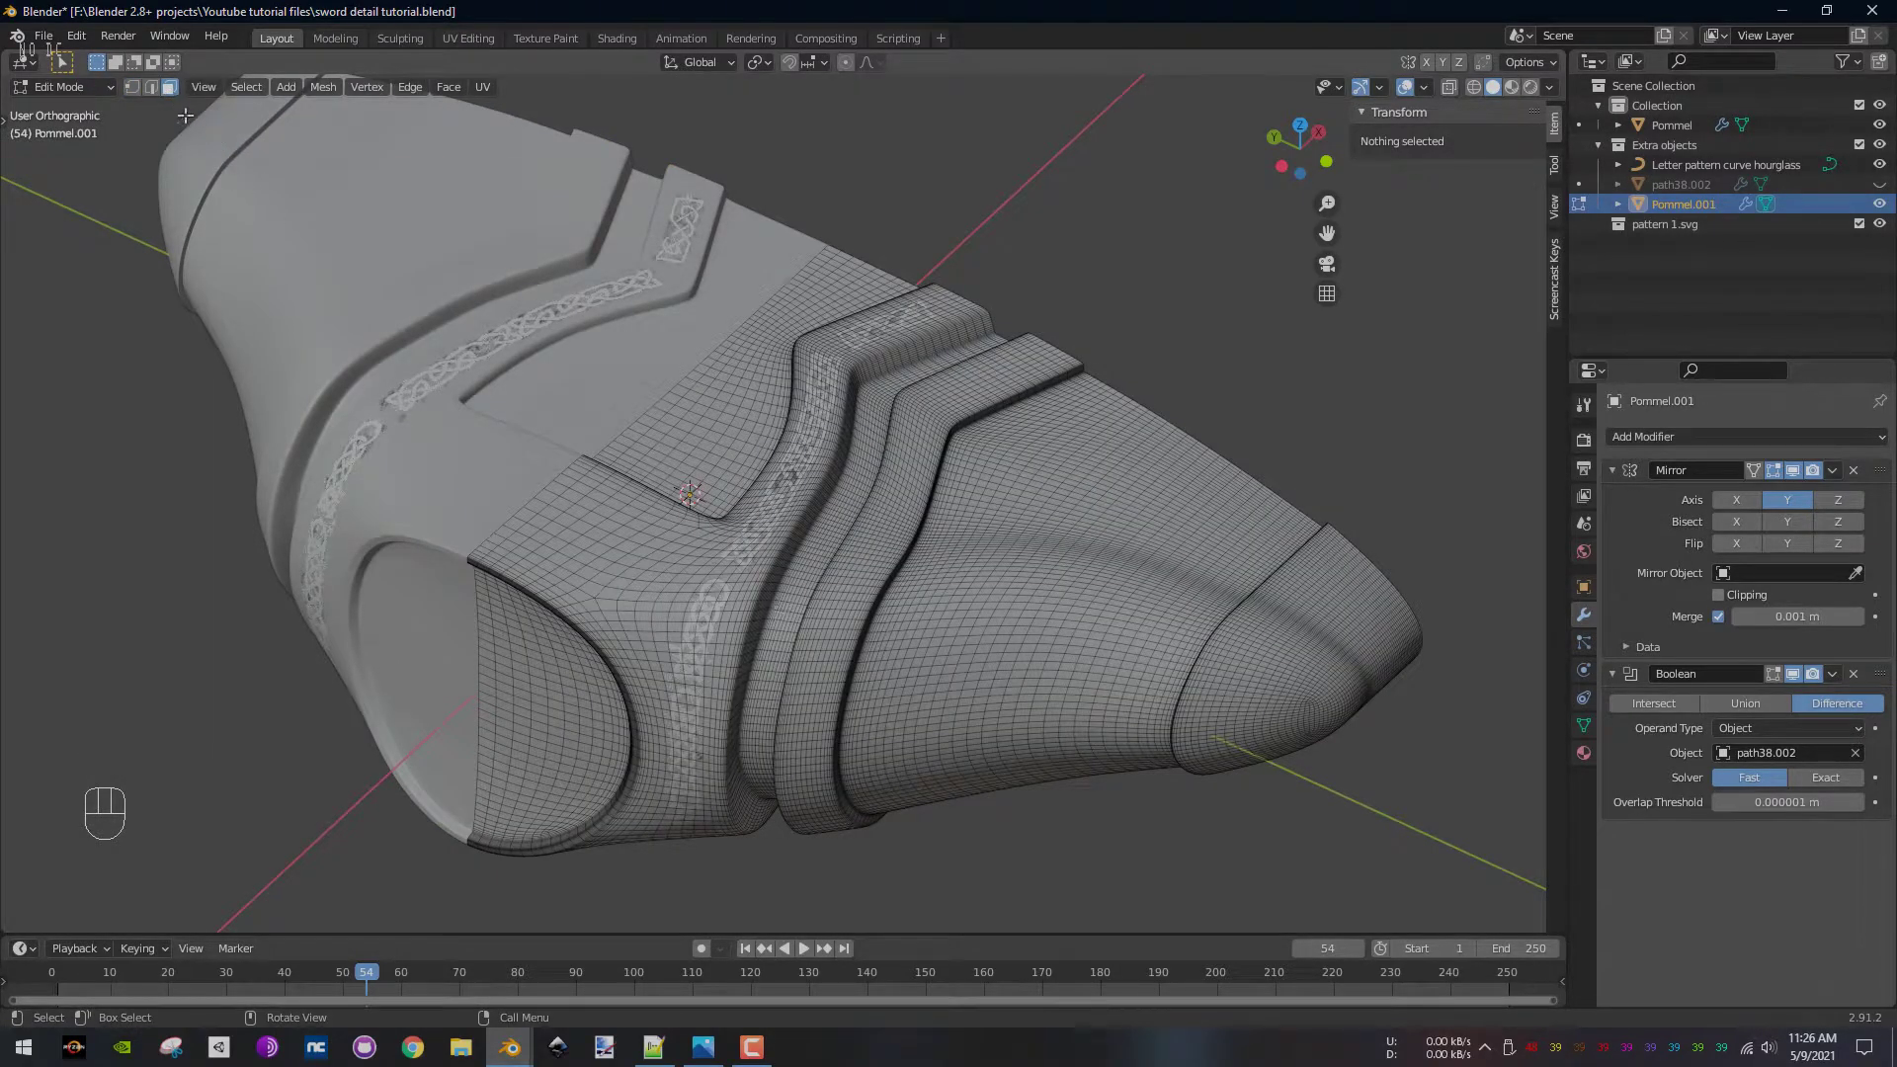
{"action": "key", "text": "Tab"}
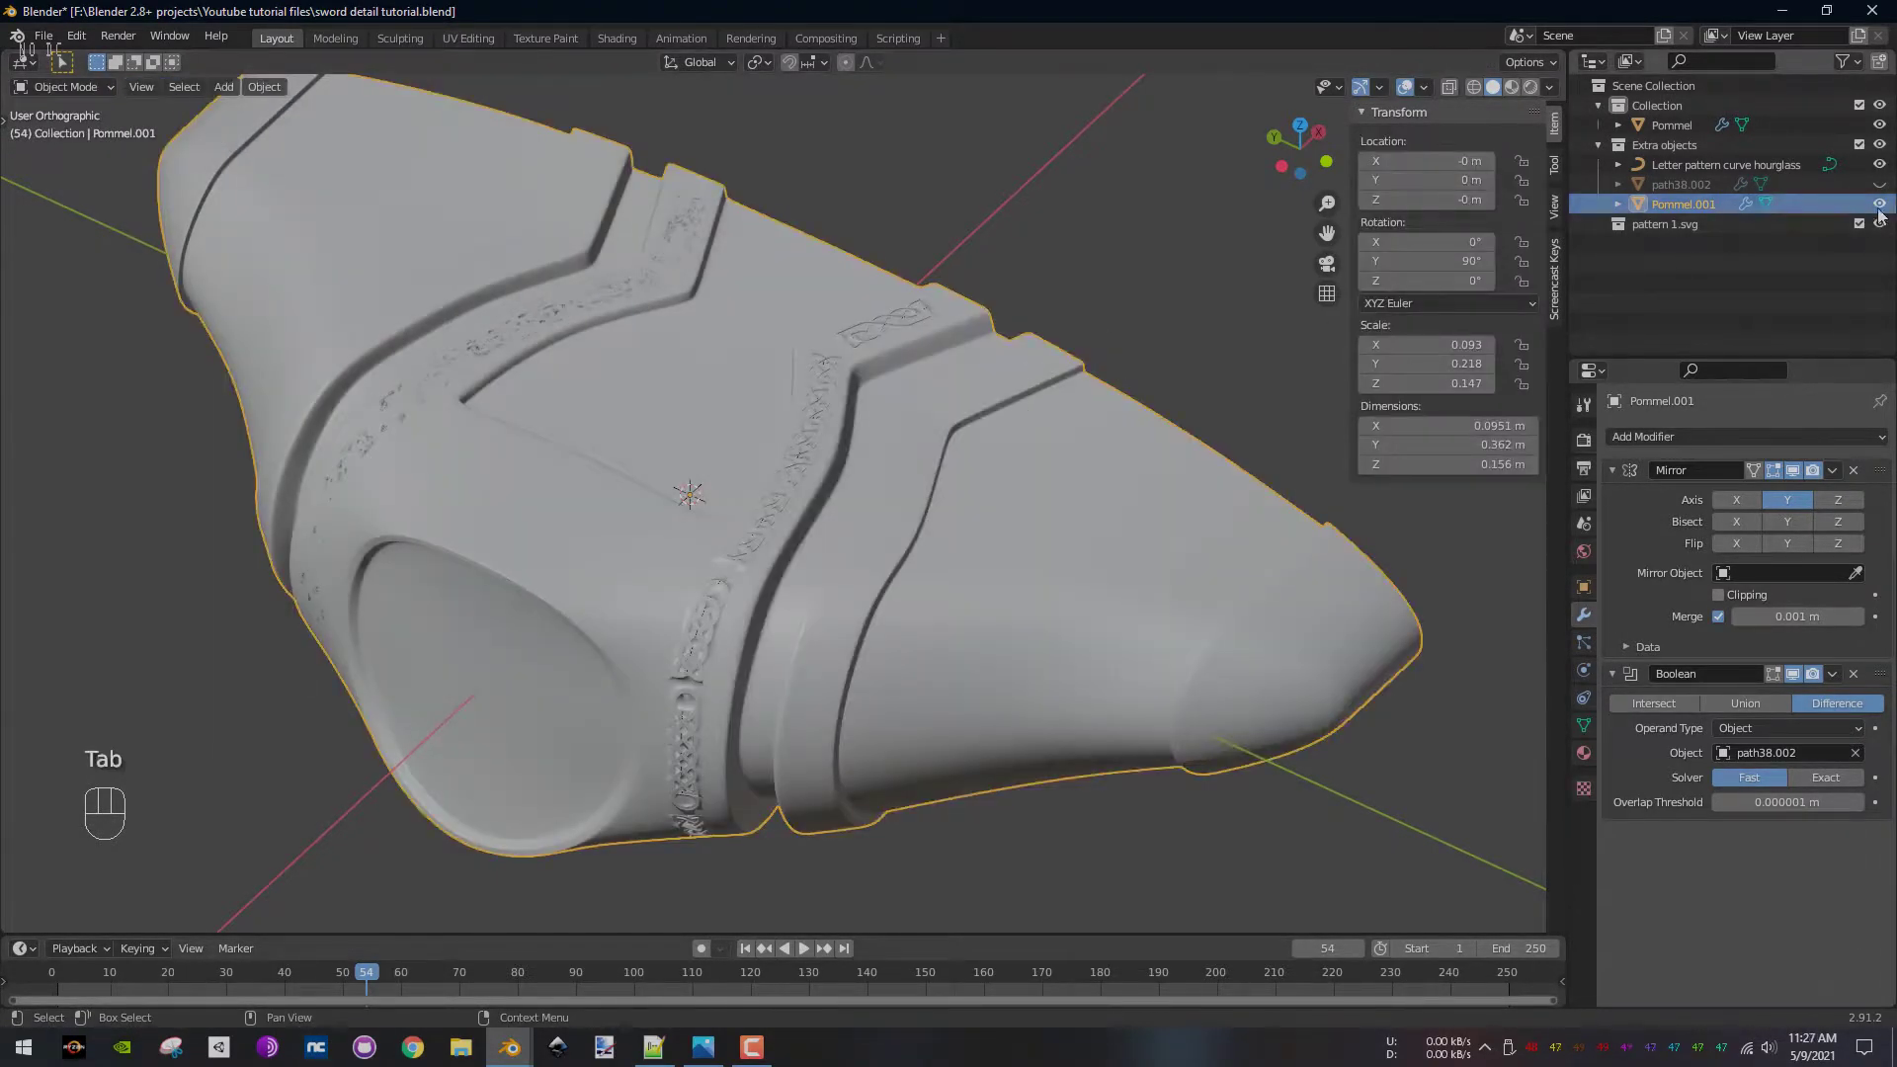
{"action": "scroll", "coordinate": [767, 476], "scroll_direction": "up", "scroll_amount": 8}
{"action": "scroll", "coordinate": [945, 497], "scroll_direction": "up", "scroll_amount": 3}
{"action": "left_click", "coordinate": [311, 329]}
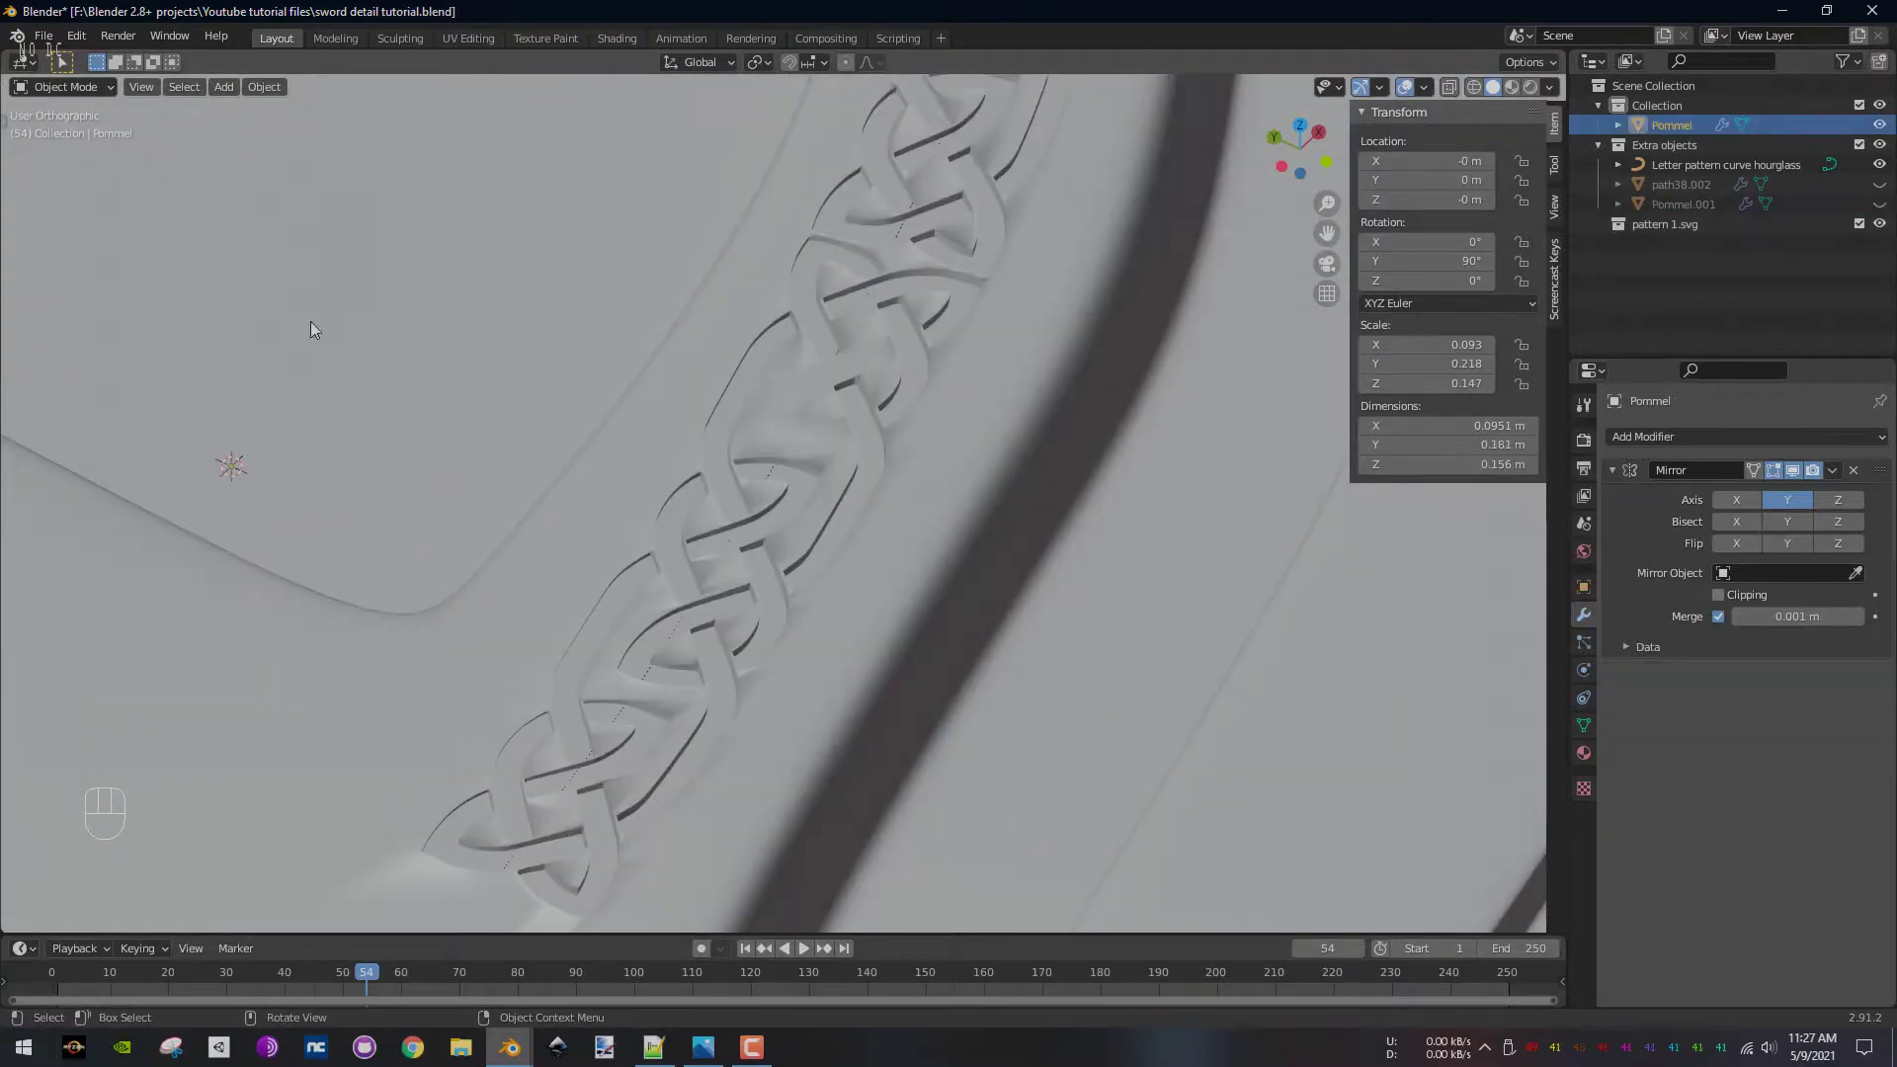
{"action": "scroll", "coordinate": [894, 501], "scroll_direction": "down", "scroll_amount": 8}
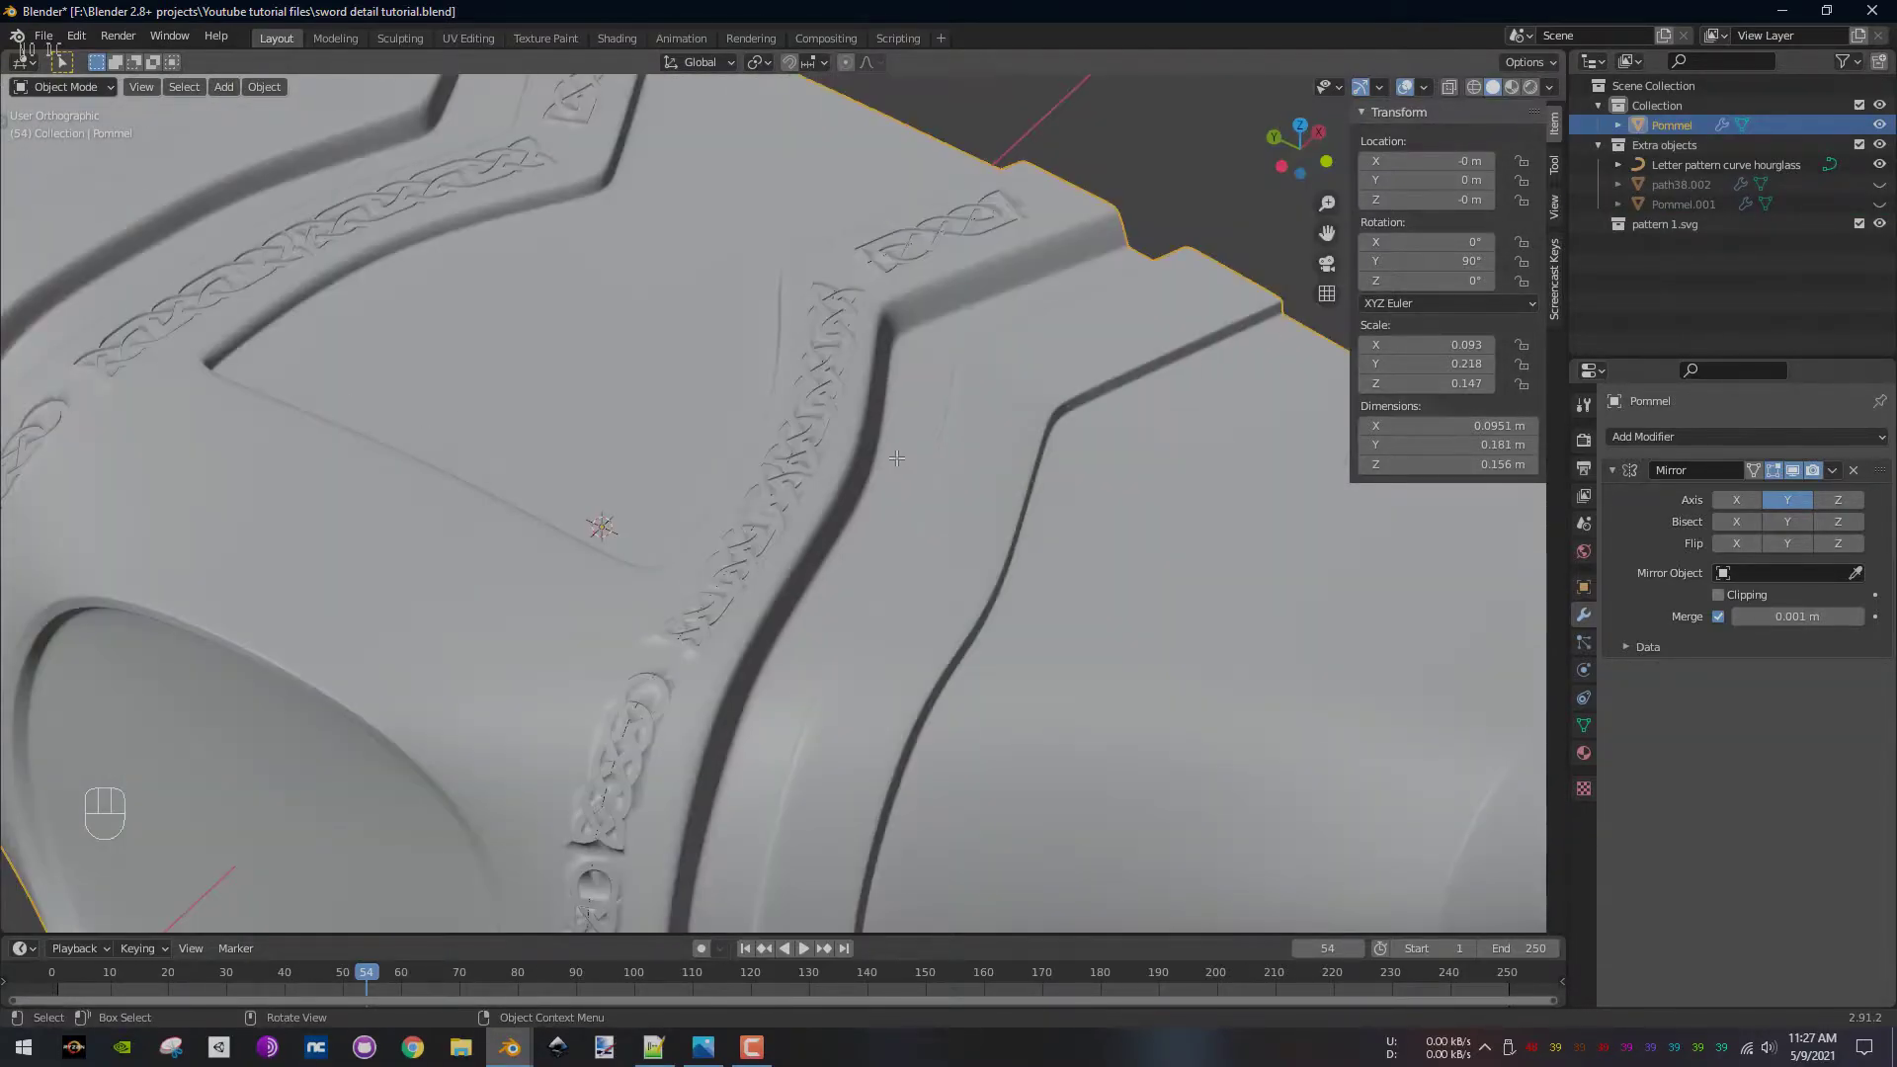
- Enter Edit Mode on the pommel and inspect the knot pattern from grazing angles
{"action": "key", "text": "Tab"}
{"action": "middle_click_drag", "start_coordinate": [894, 502], "coordinate": [820, 503]}
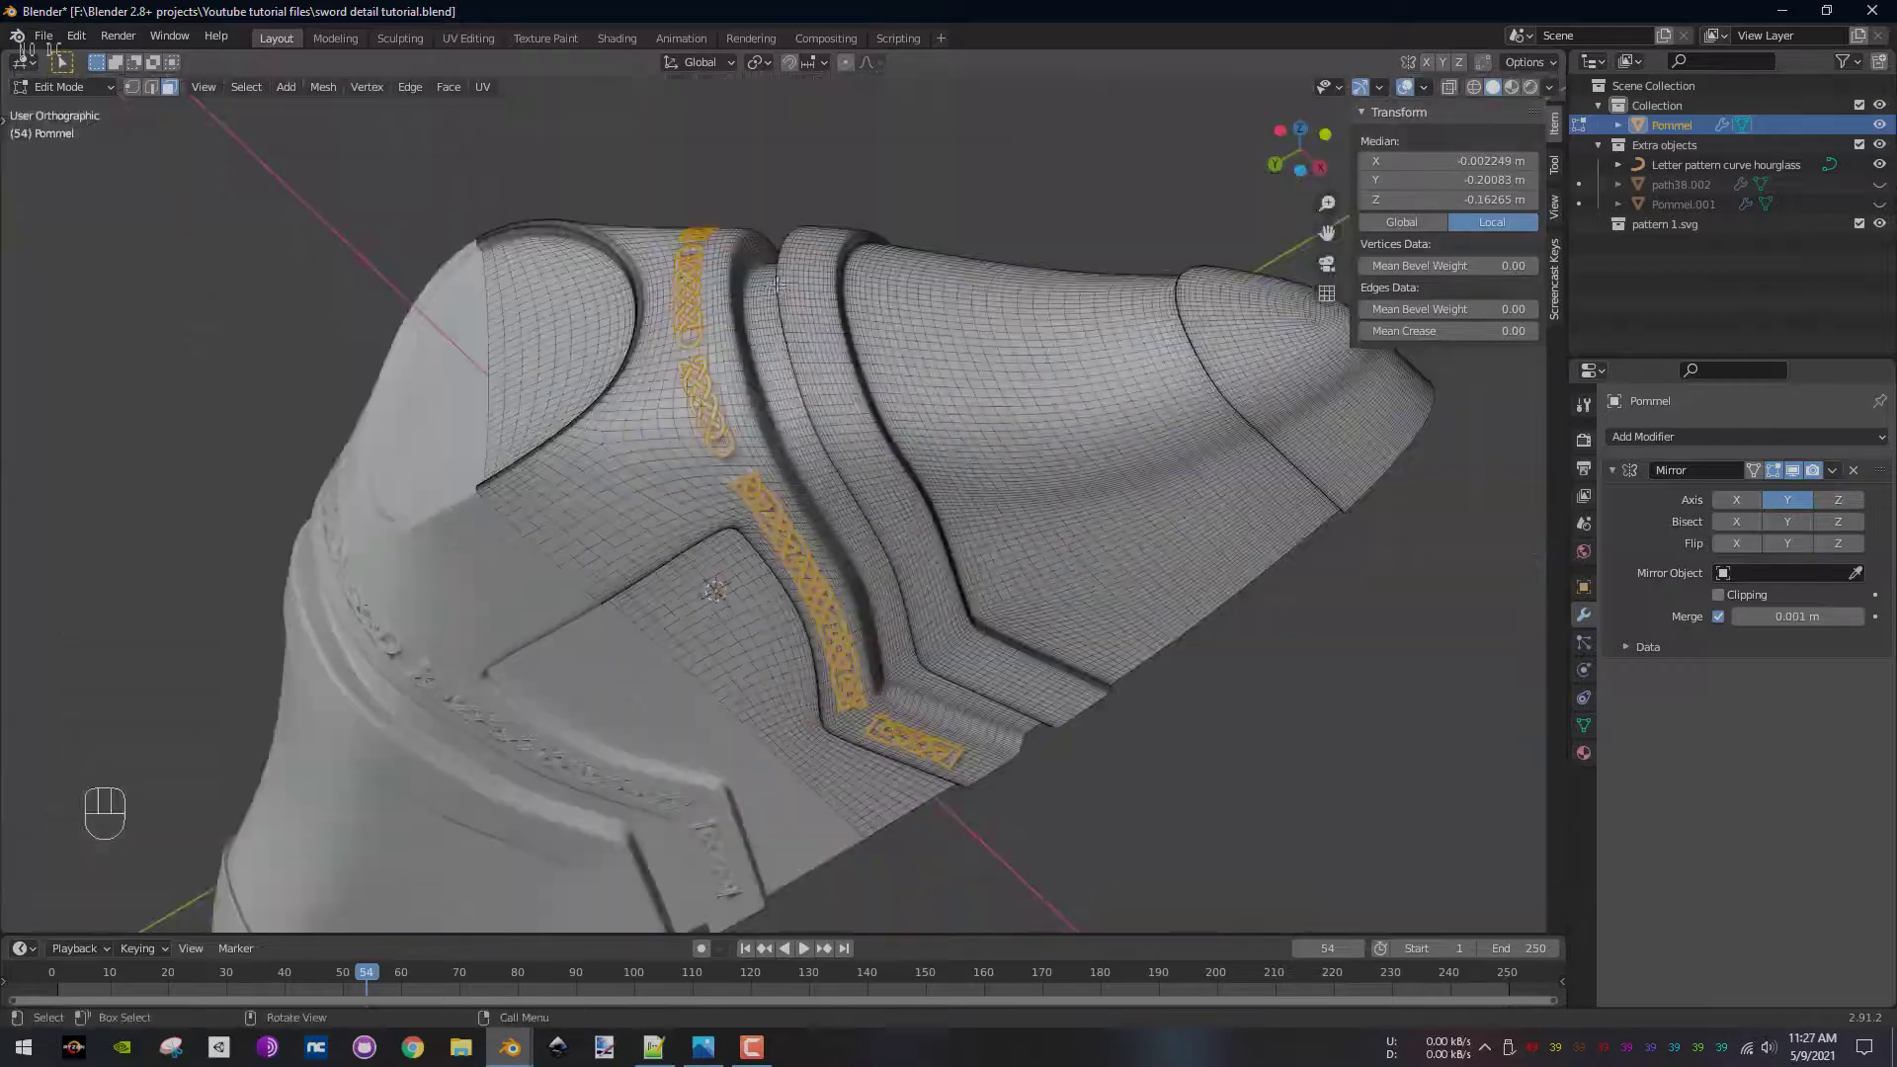
{"action": "scroll", "coordinate": [898, 554], "scroll_direction": "up", "scroll_amount": 8}
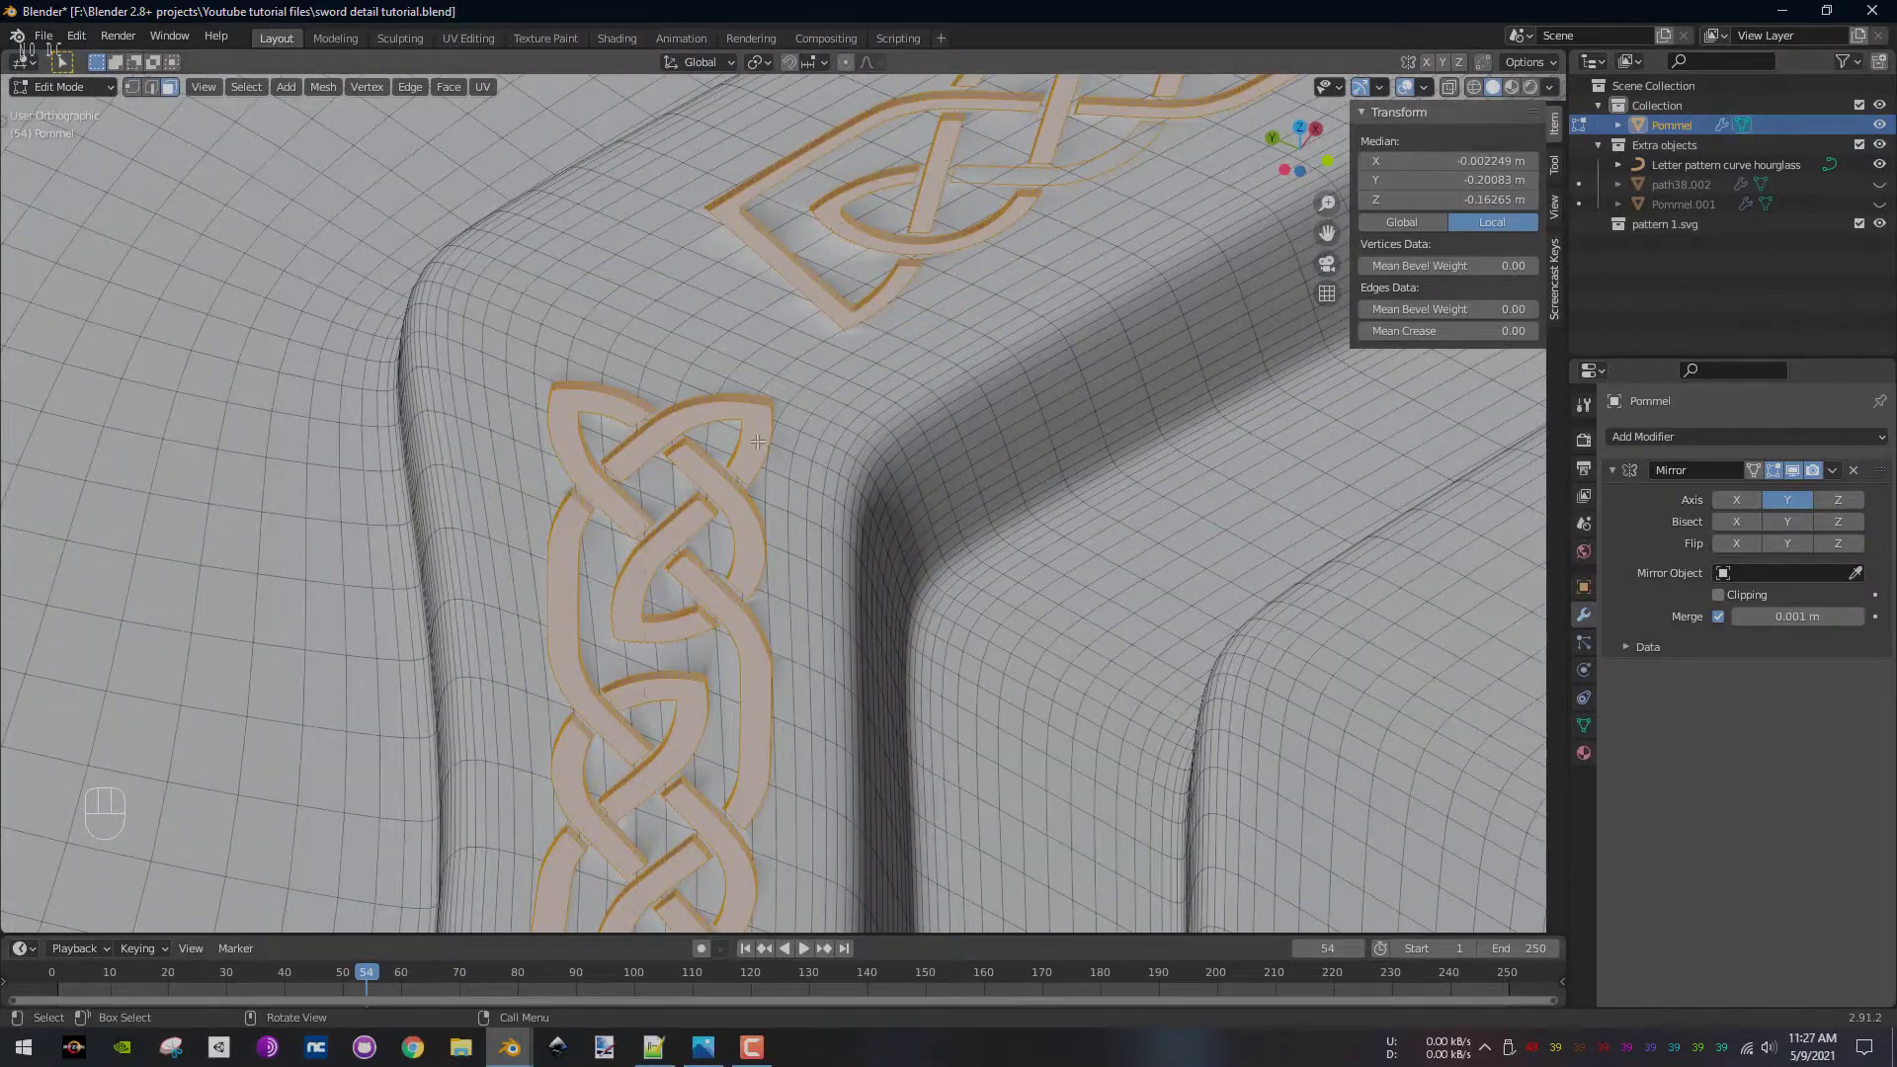
{"action": "middle_click_drag", "start_coordinate": [758, 441], "coordinate": [615, 468]}
{"action": "scroll", "coordinate": [869, 640], "scroll_direction": "up", "scroll_amount": 4}
{"action": "left_click", "coordinate": [866, 640], "text": "ctrl"}
{"action": "key", "text": "ctrl+z"}
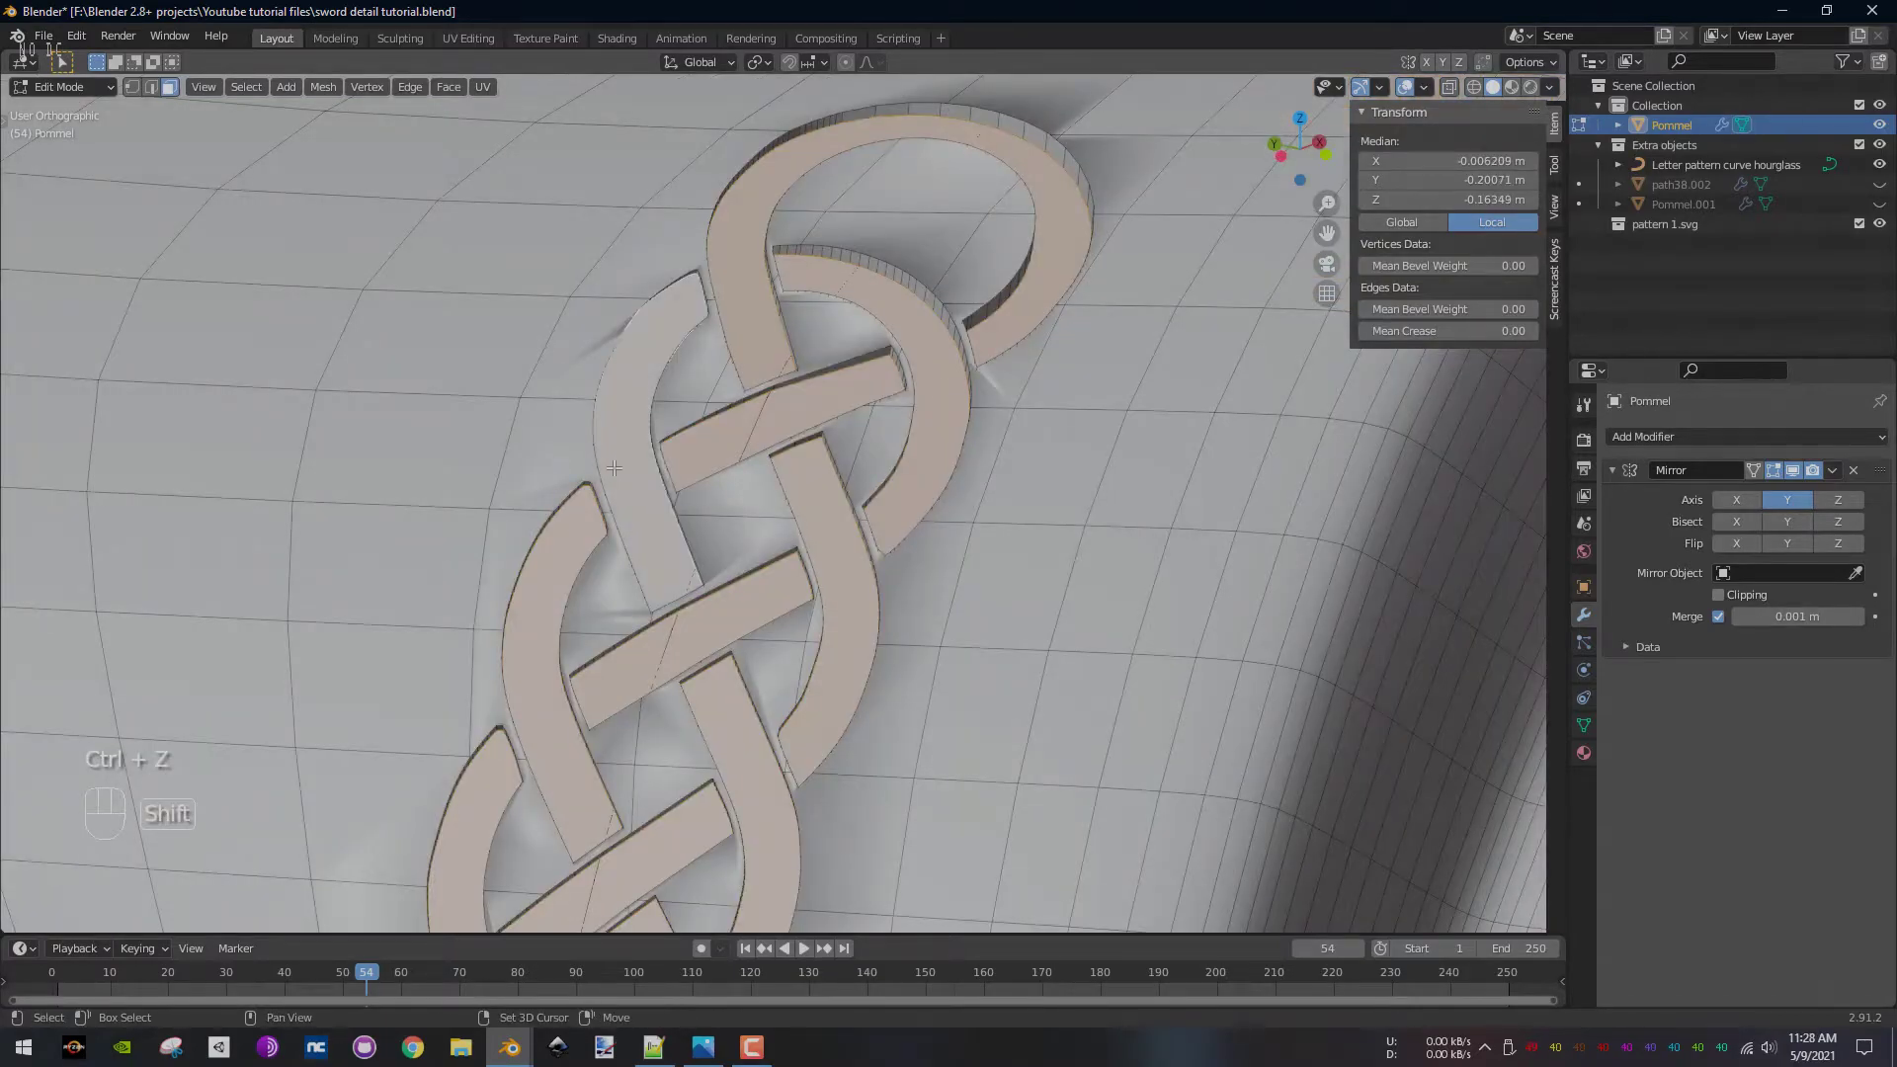
{"action": "scroll", "coordinate": [946, 386], "scroll_direction": "down", "scroll_amount": 6}
{"action": "middle_click_drag", "start_coordinate": [946, 386], "coordinate": [840, 494]}
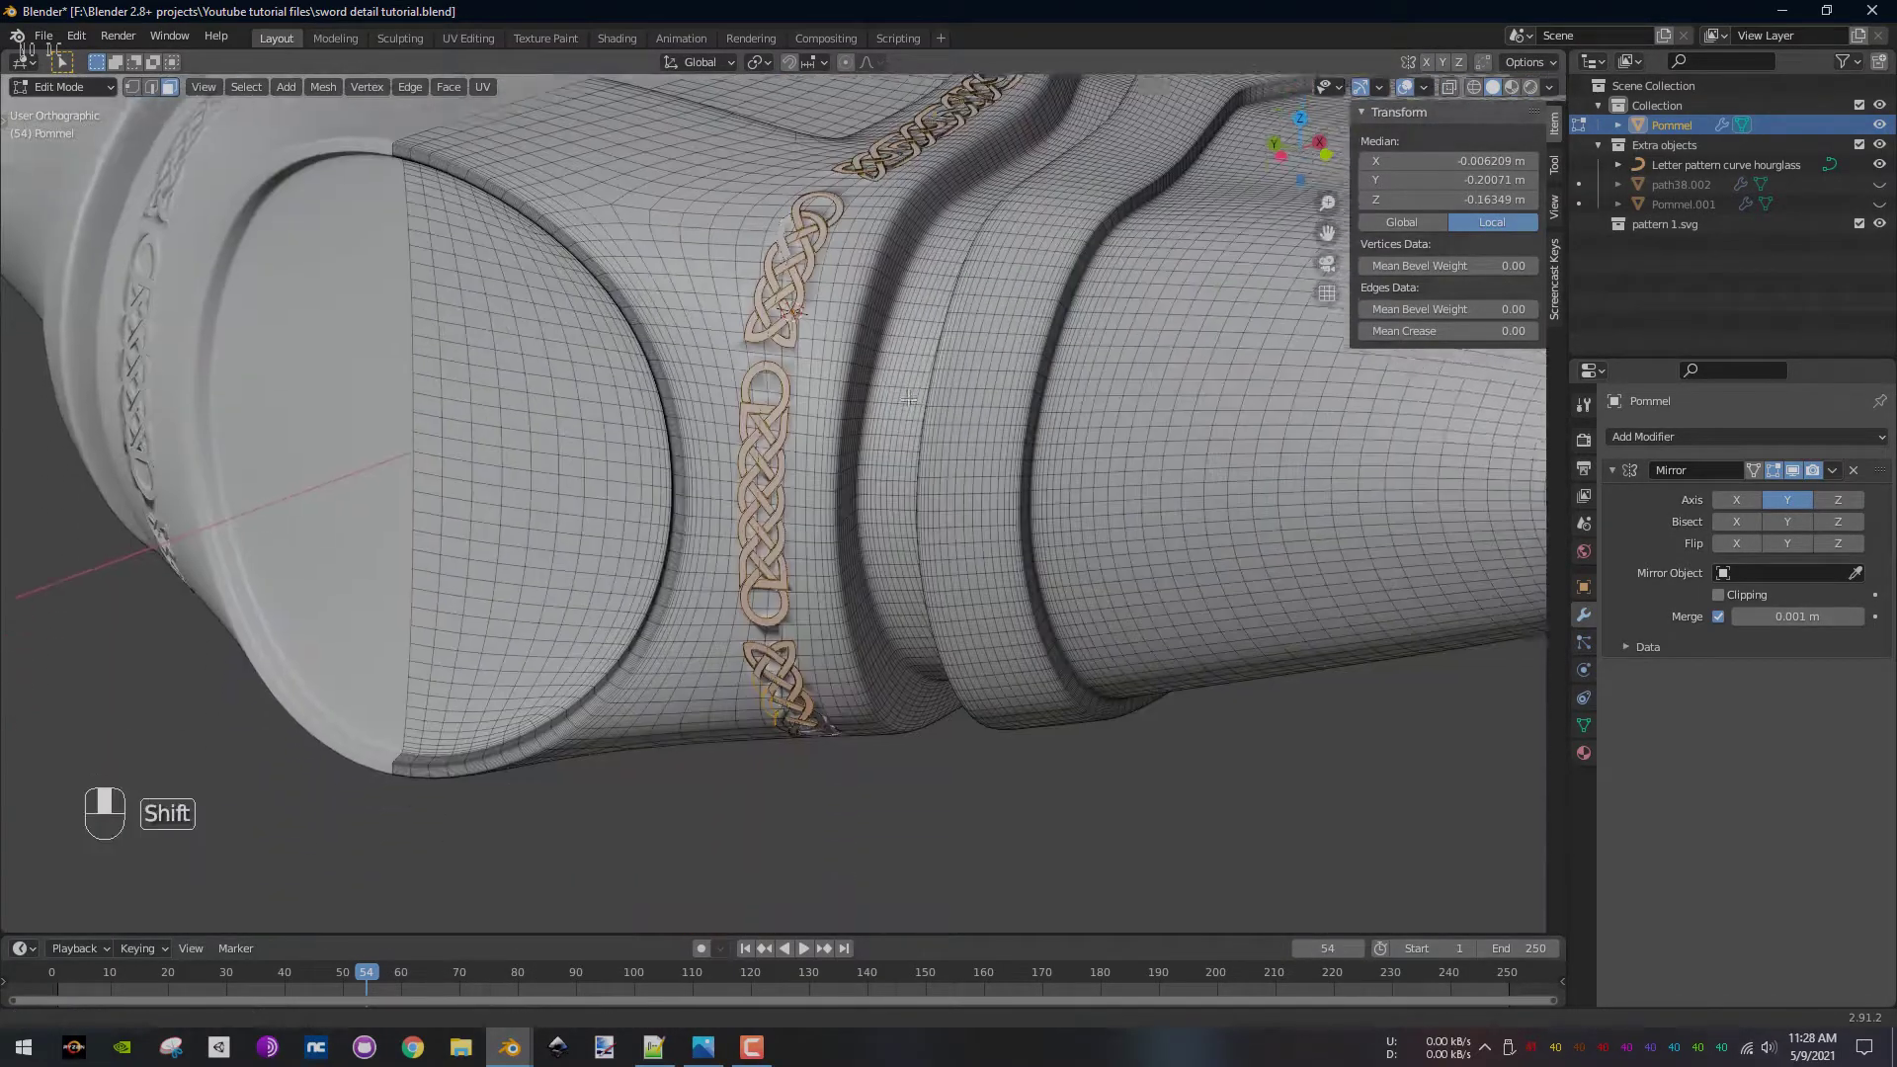
{"action": "scroll", "coordinate": [840, 494], "scroll_direction": "up", "scroll_amount": 6}
- Add a vertex group named Group to the pommel mesh and enable Auto Smooth at 30°
{"action": "left_click", "coordinate": [1583, 725]}
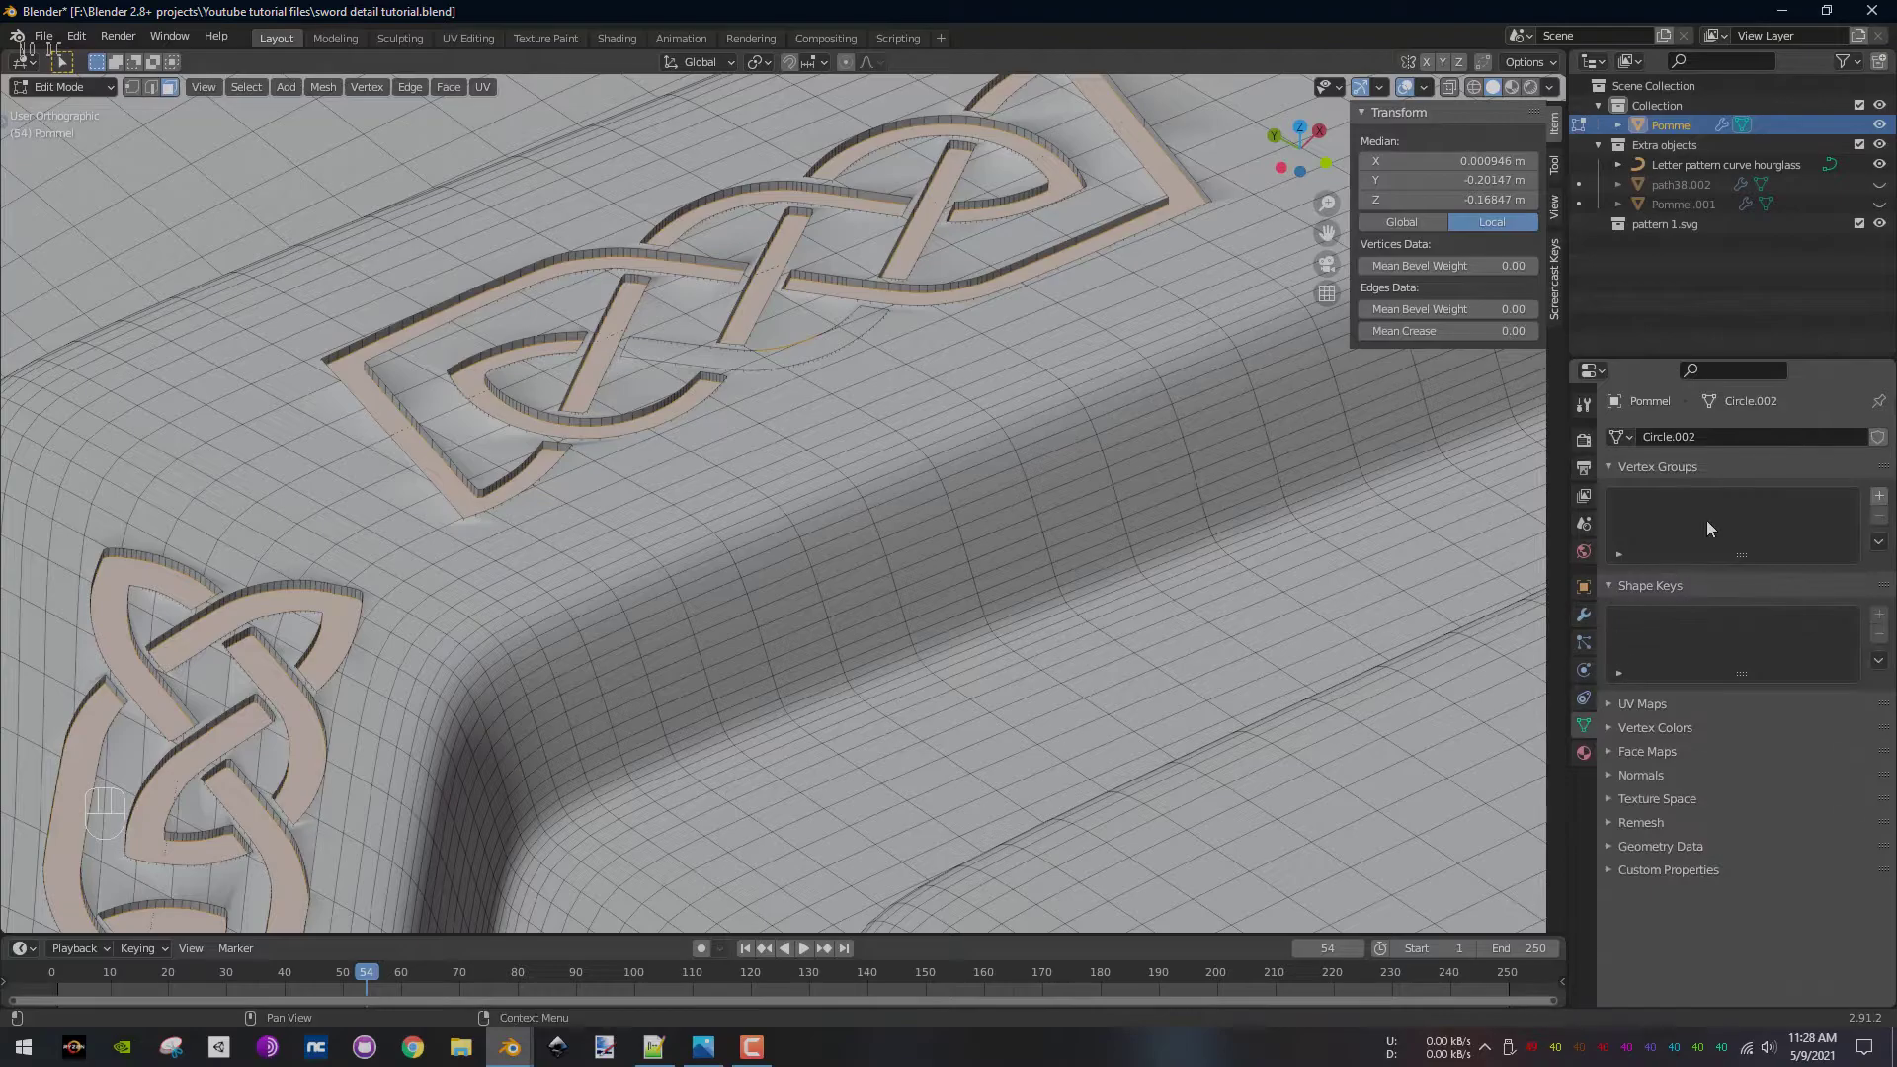
{"action": "left_click", "coordinate": [1880, 496]}
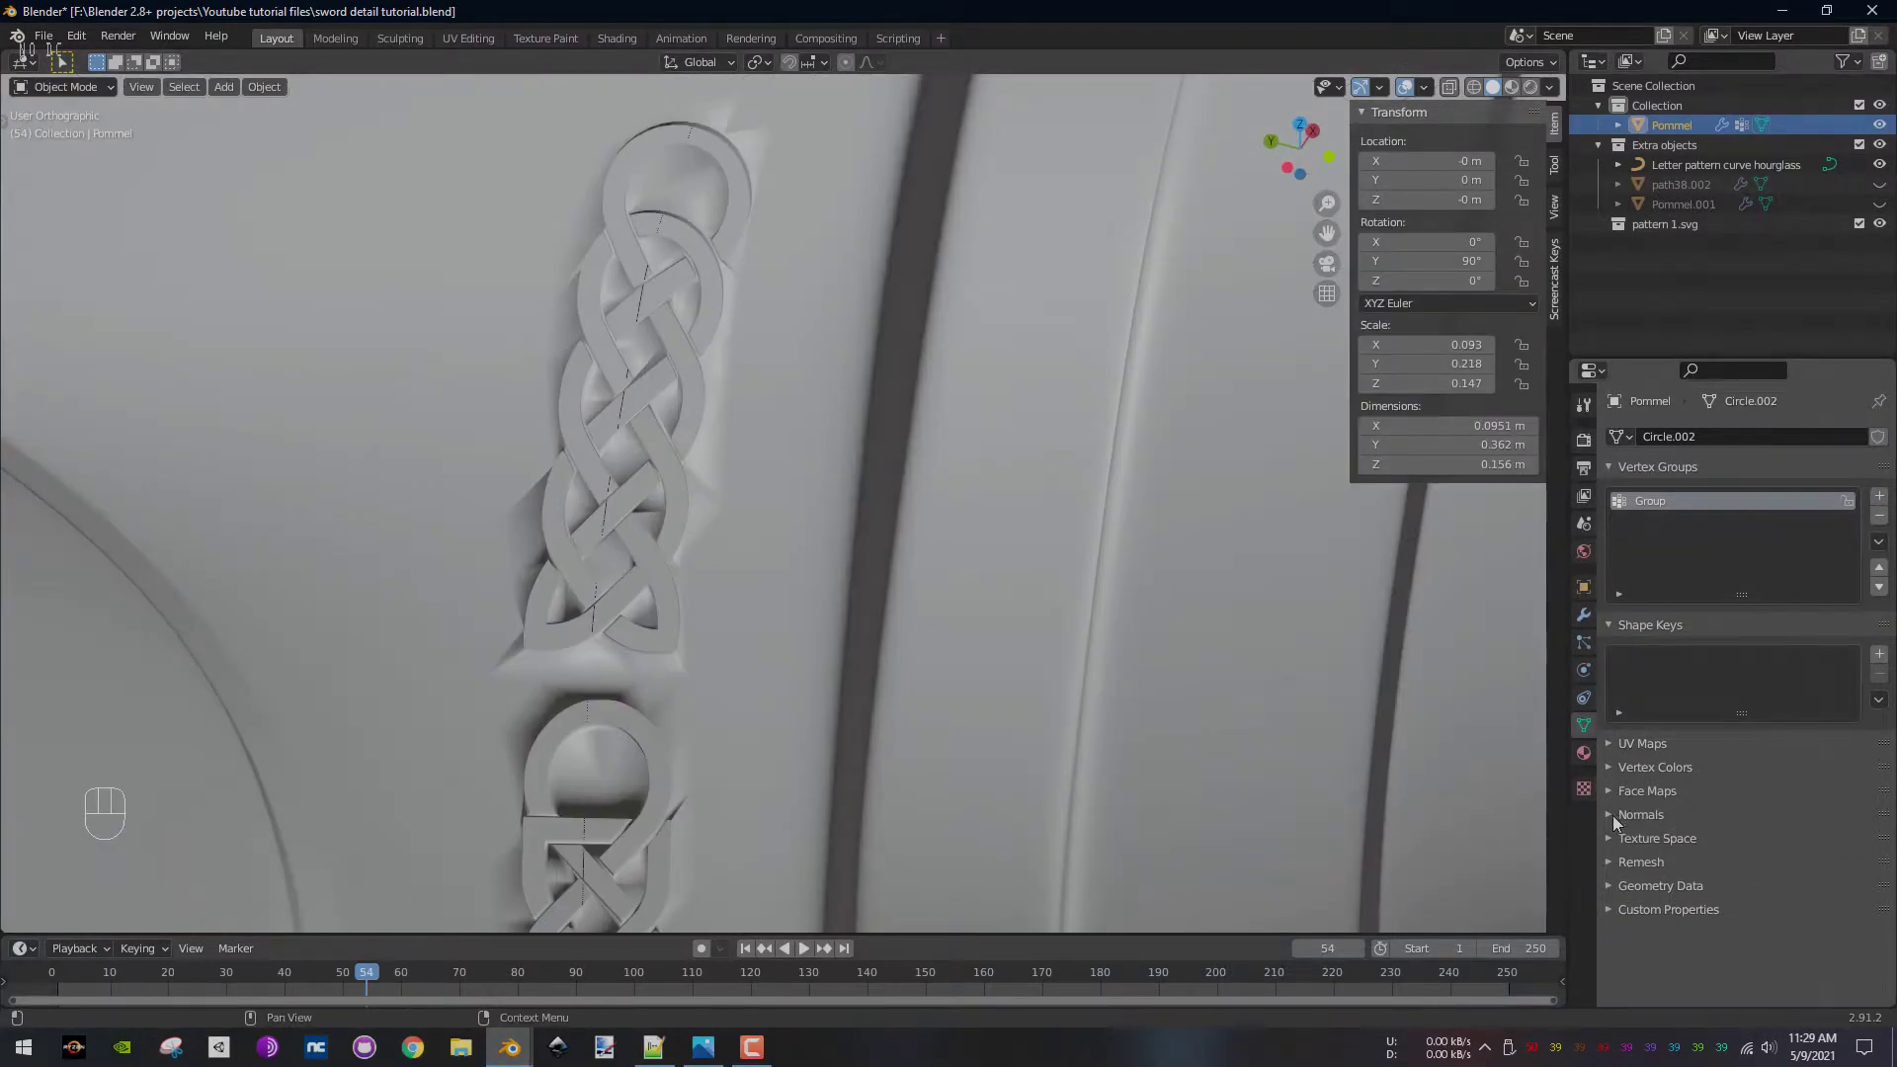
{"action": "left_click", "coordinate": [1616, 816]}
{"action": "left_click", "coordinate": [1716, 844]}
{"action": "middle_click_drag", "start_coordinate": [646, 502], "coordinate": [761, 490]}
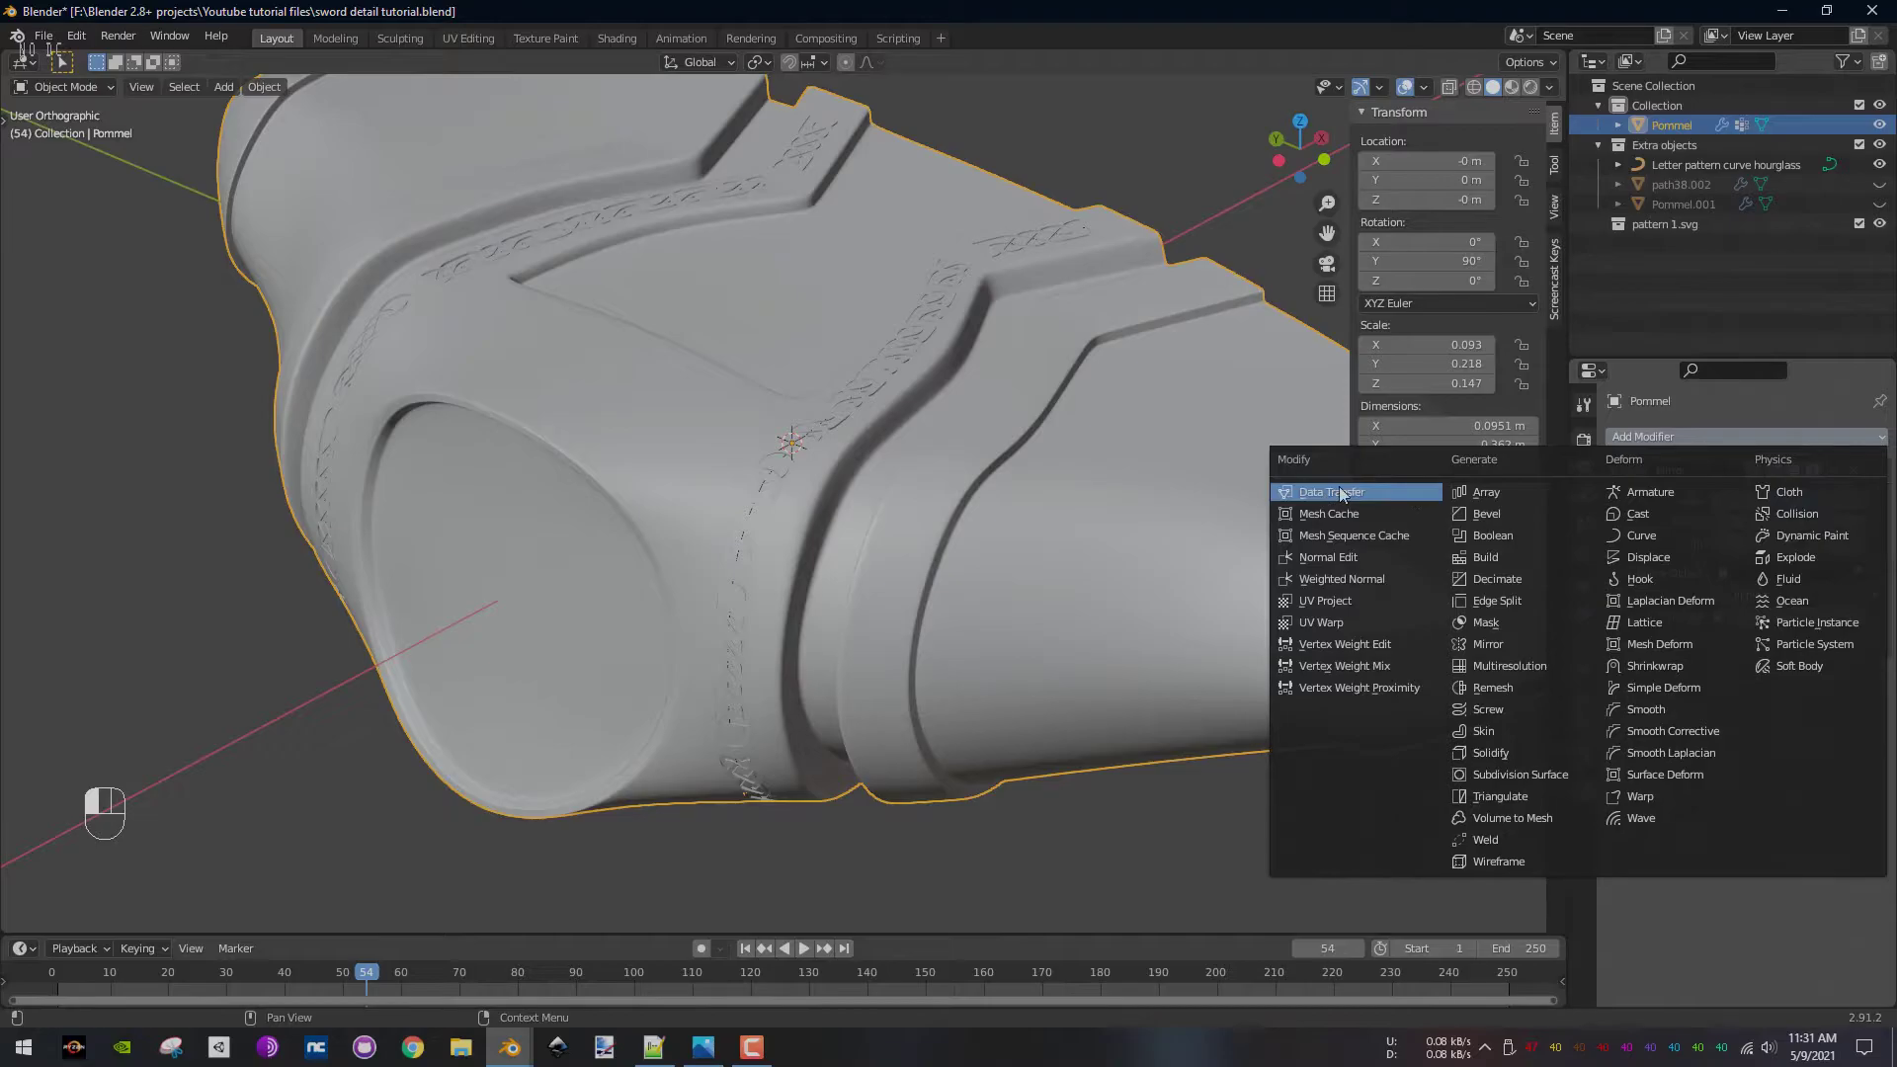
- Add a Data Transfer modifier taking Face Corner custom normals from Pommel.001
{"action": "left_click", "coordinate": [1337, 491]}
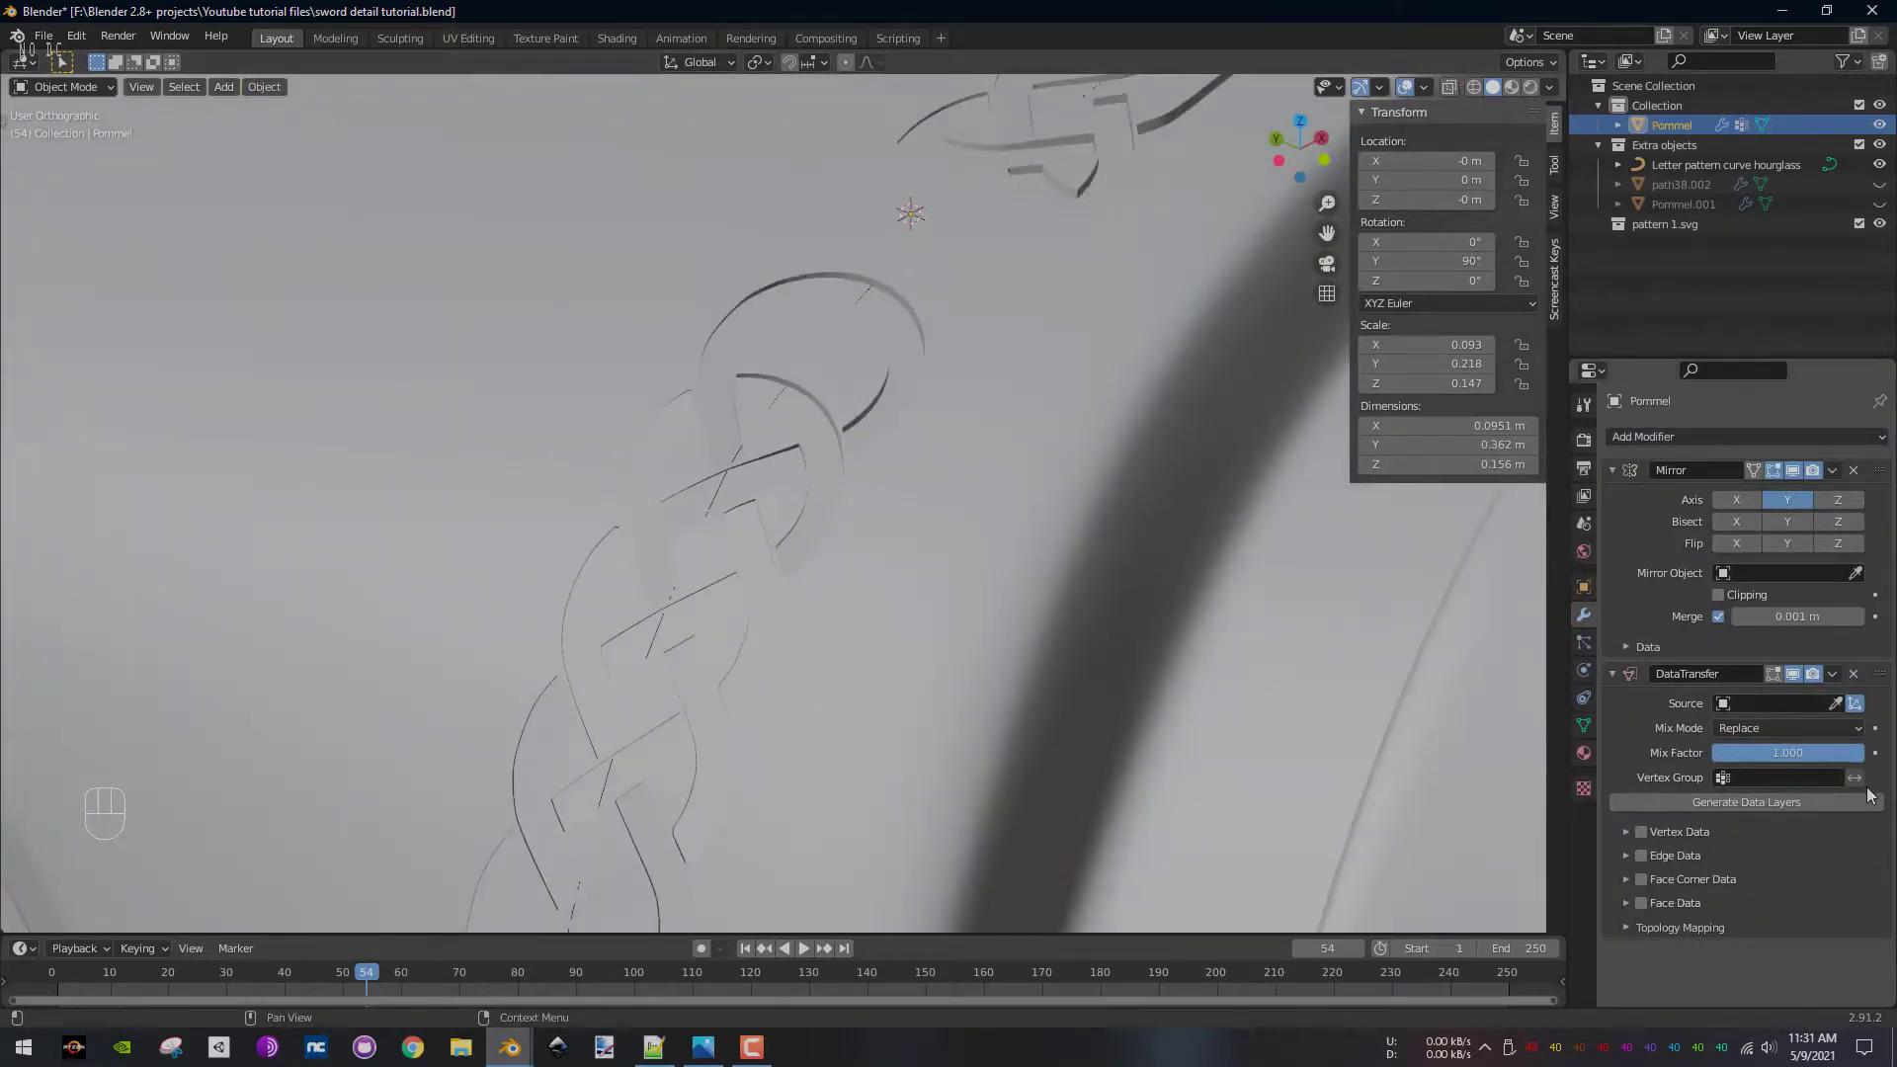
{"action": "left_click", "coordinate": [1776, 702]}
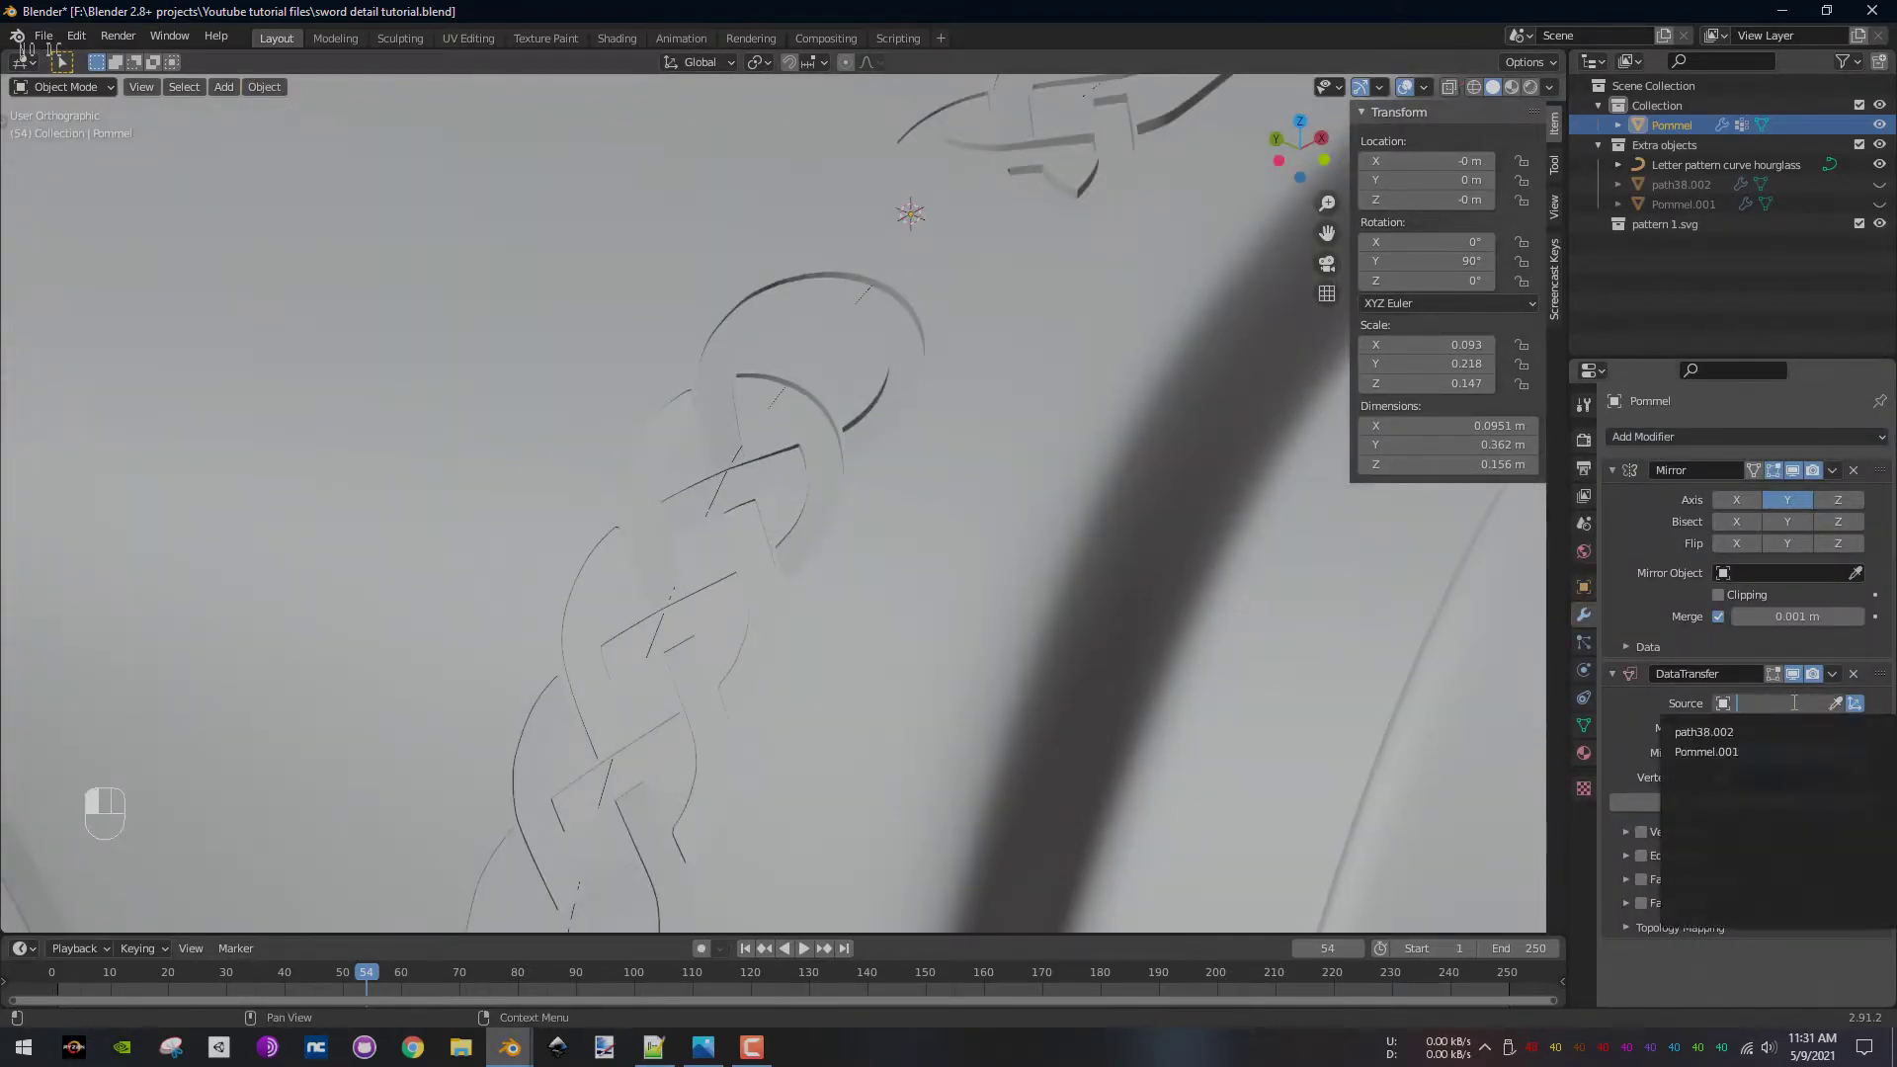
{"action": "left_click", "coordinate": [1700, 750]}
{"action": "left_click", "coordinate": [1627, 904]}
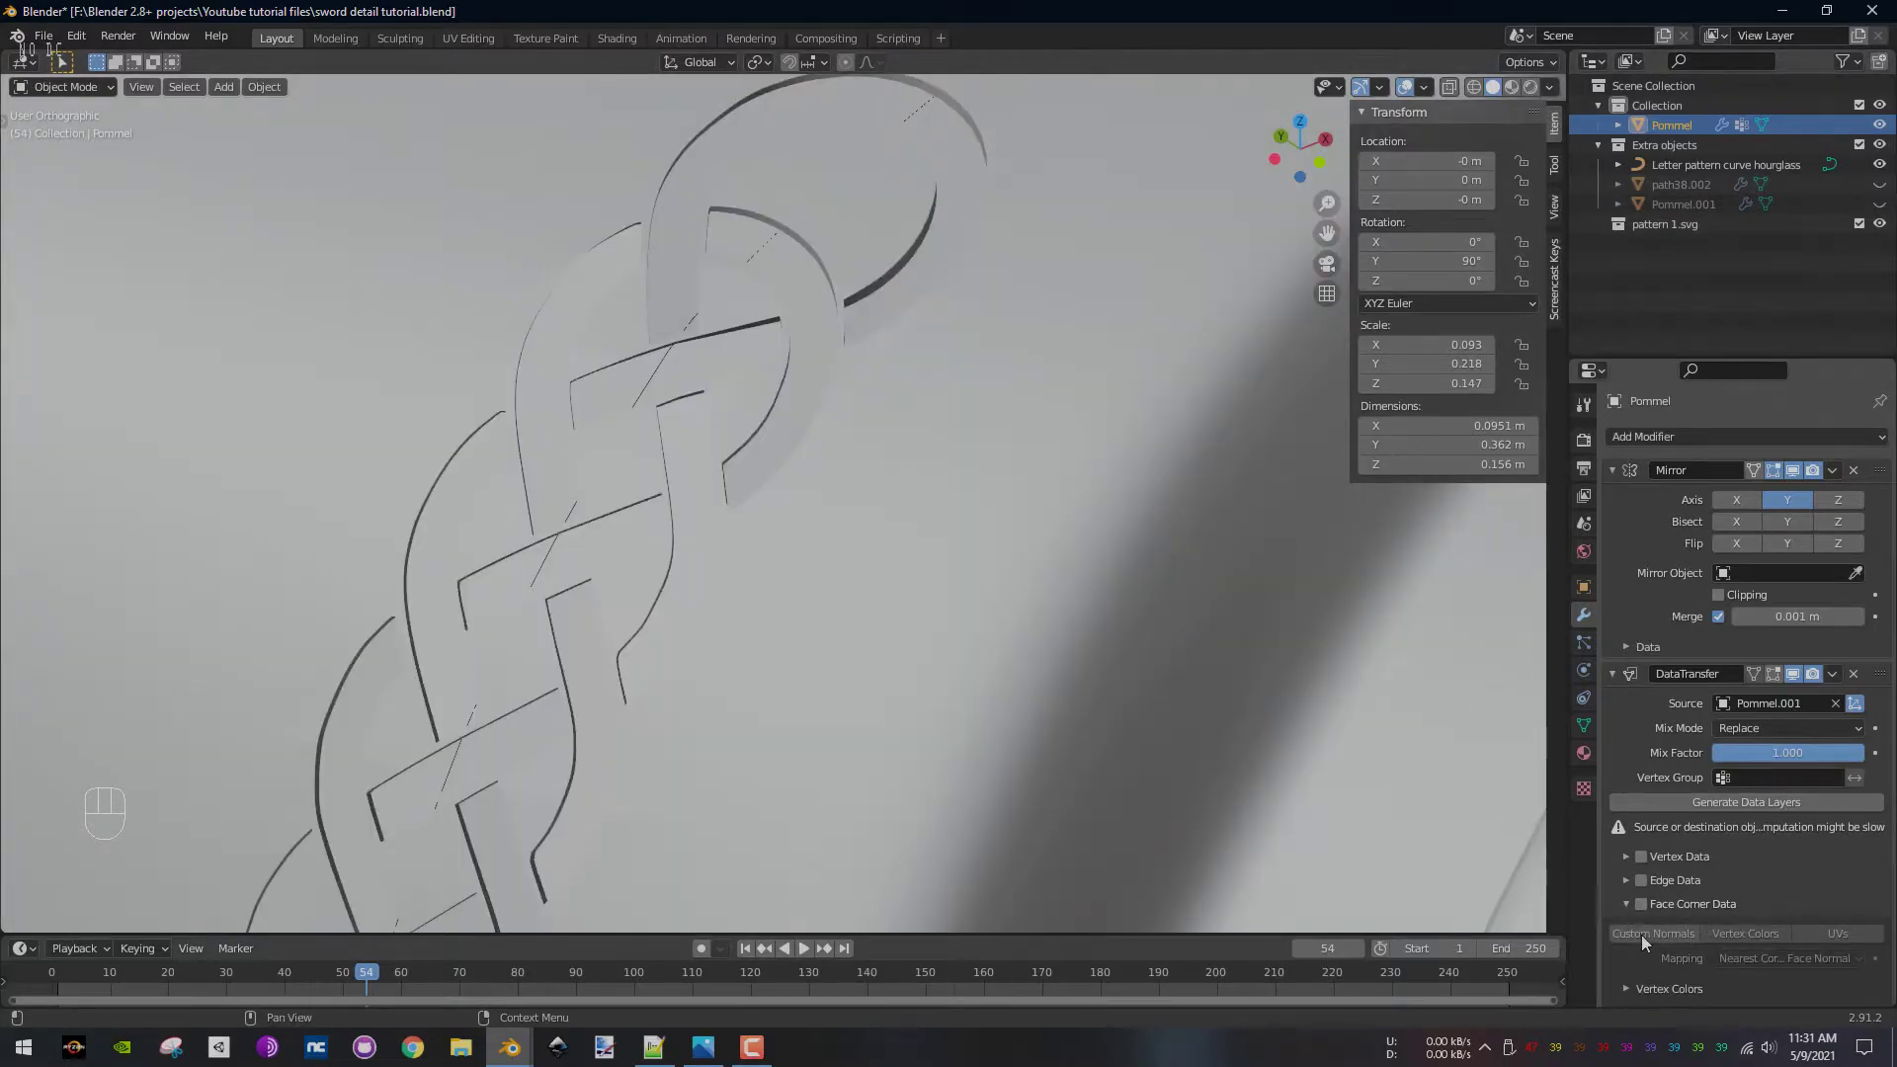
{"action": "left_click", "coordinate": [1641, 904]}
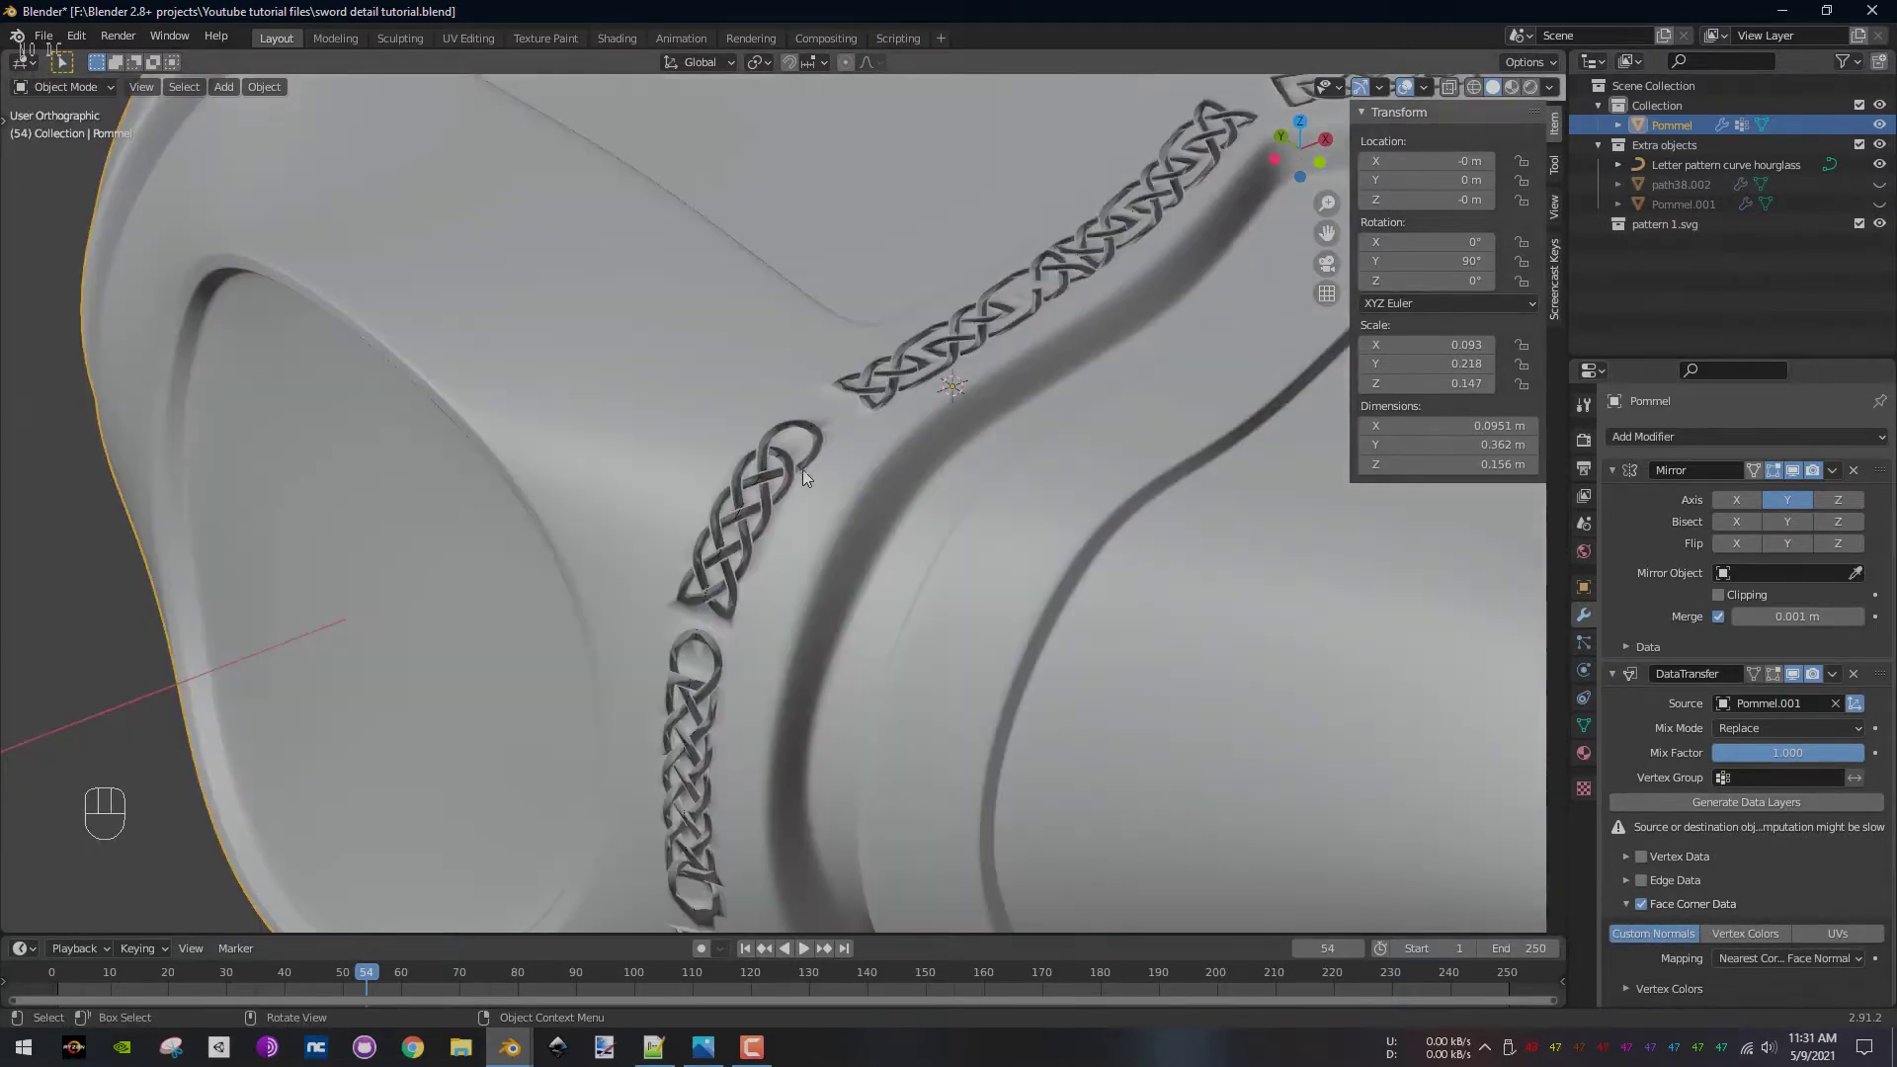
{"action": "middle_click_drag", "start_coordinate": [802, 471], "coordinate": [744, 561]}
{"action": "scroll", "coordinate": [756, 553], "scroll_direction": "down", "scroll_amount": 5}
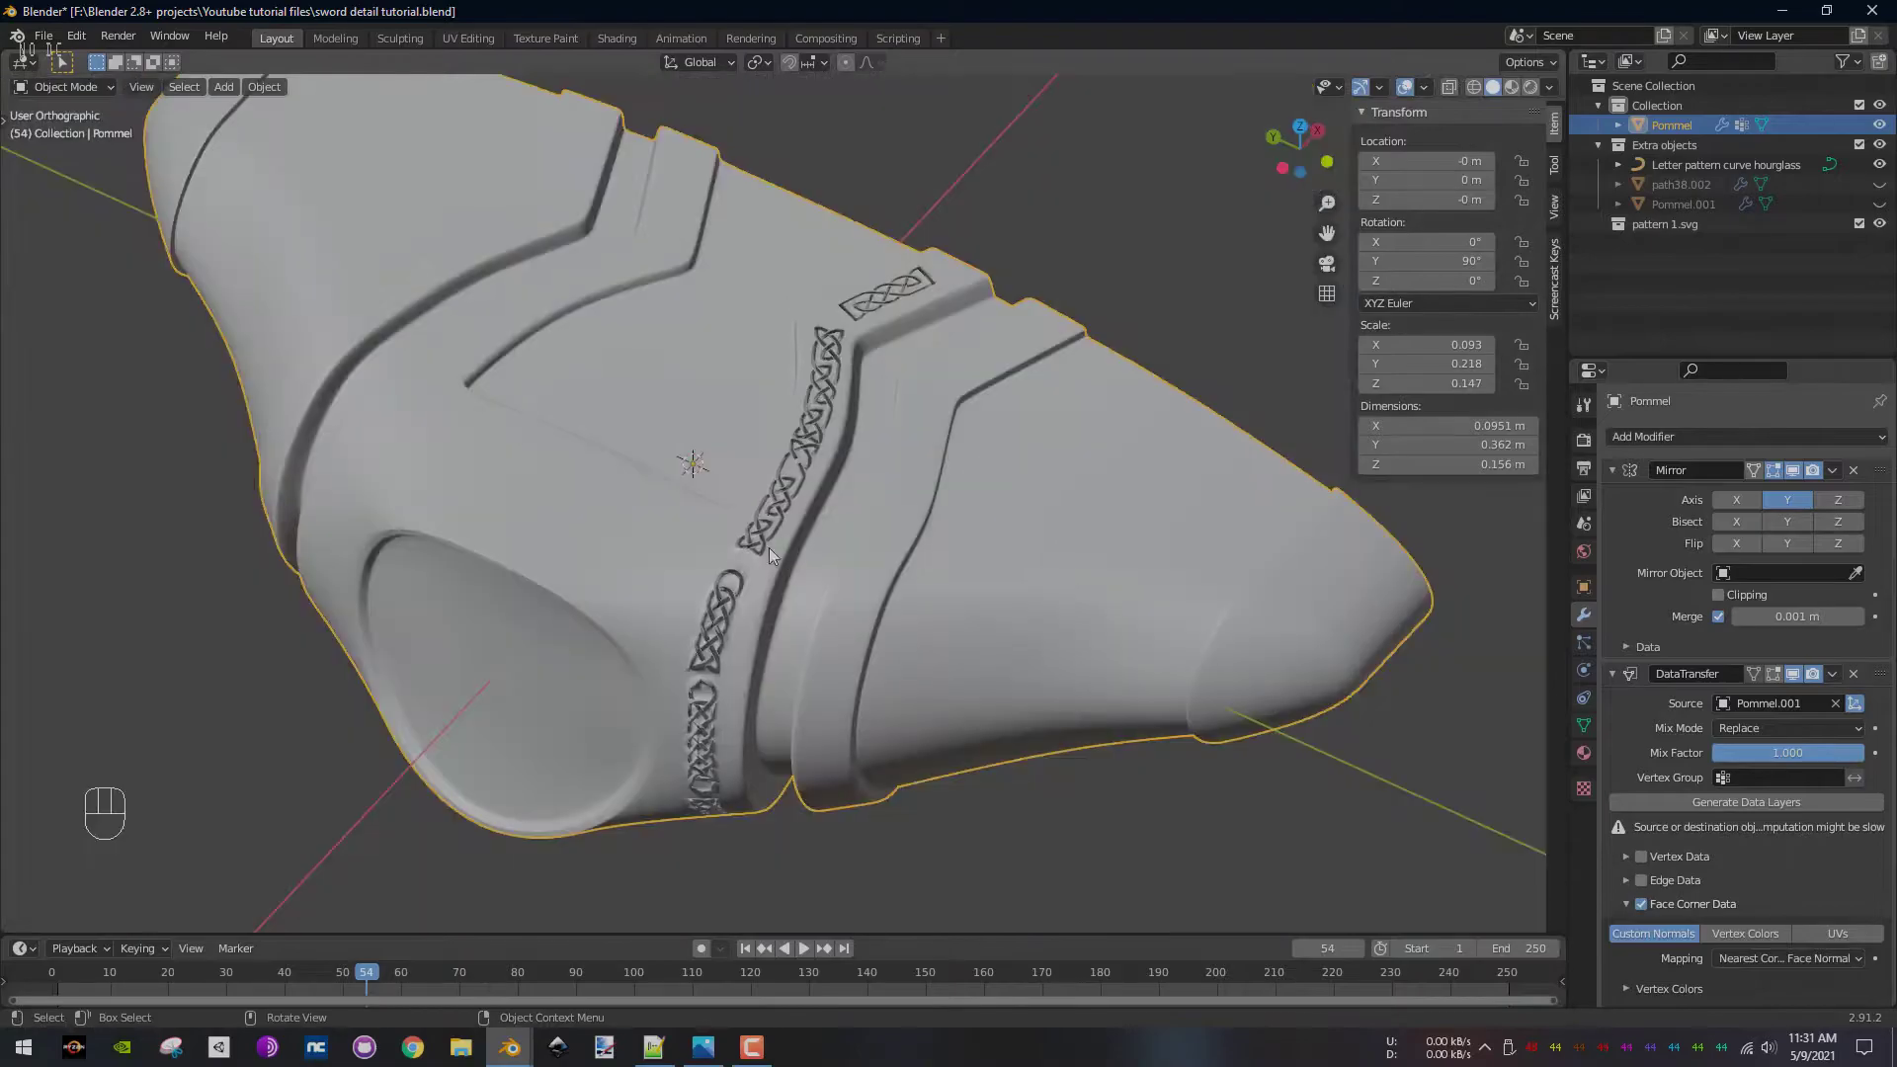
- Set the face corner mapping to Nearest Face Interpolated and restrict it to vertex group Group
{"action": "left_click", "coordinate": [1790, 957]}
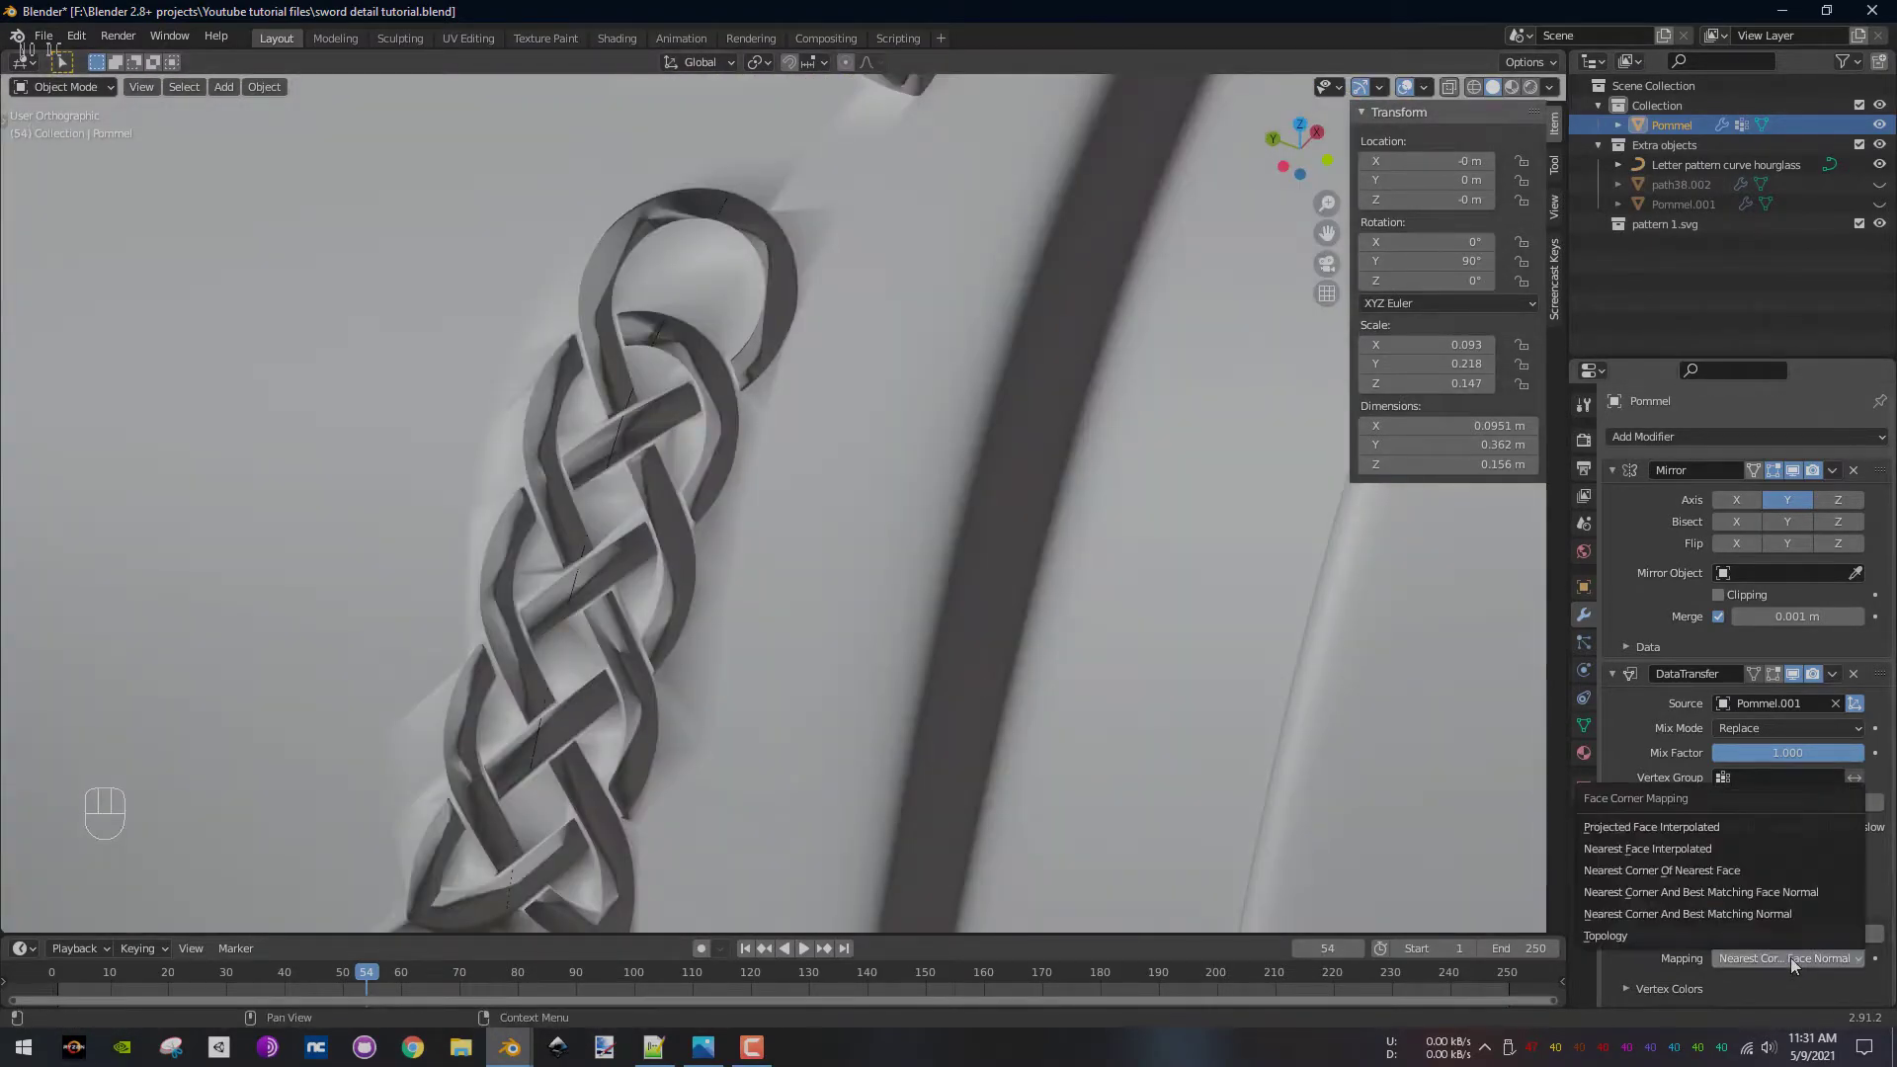
{"action": "left_click", "coordinate": [1668, 850]}
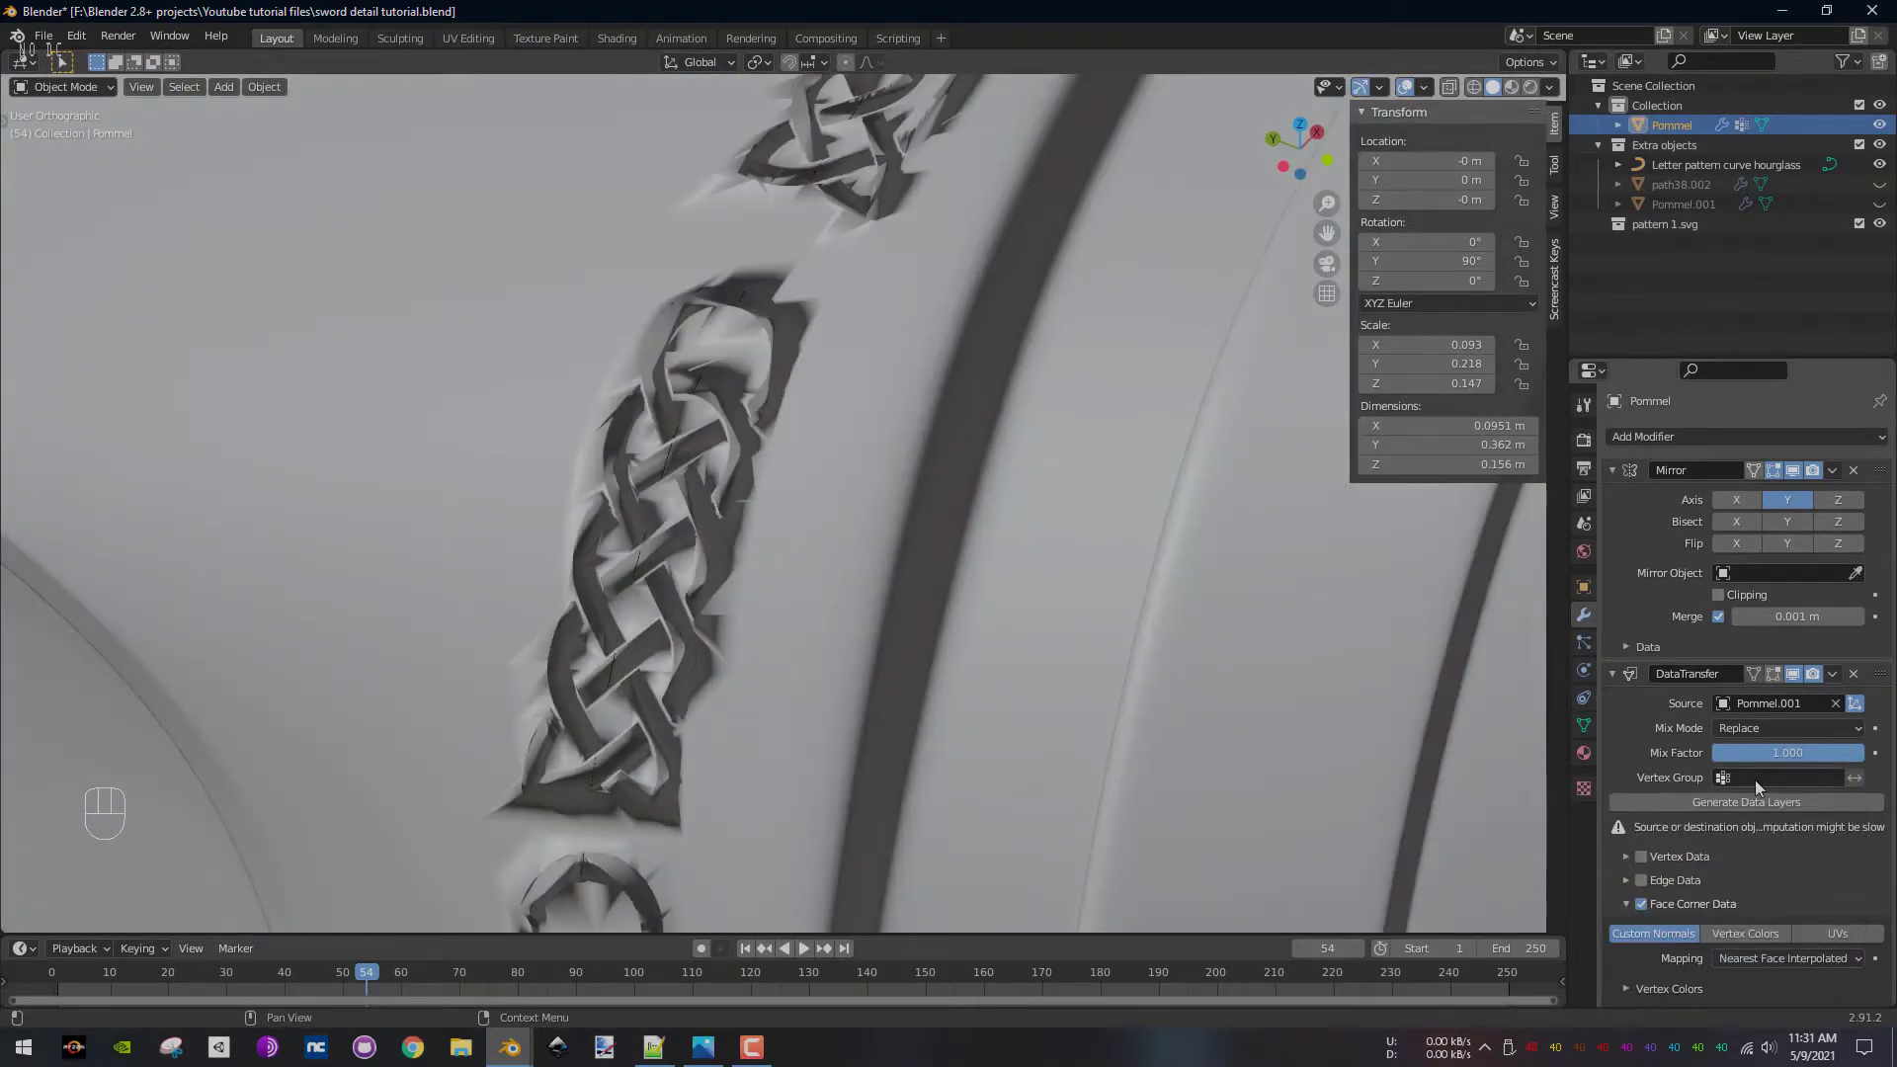
{"action": "left_click", "coordinate": [1755, 780]}
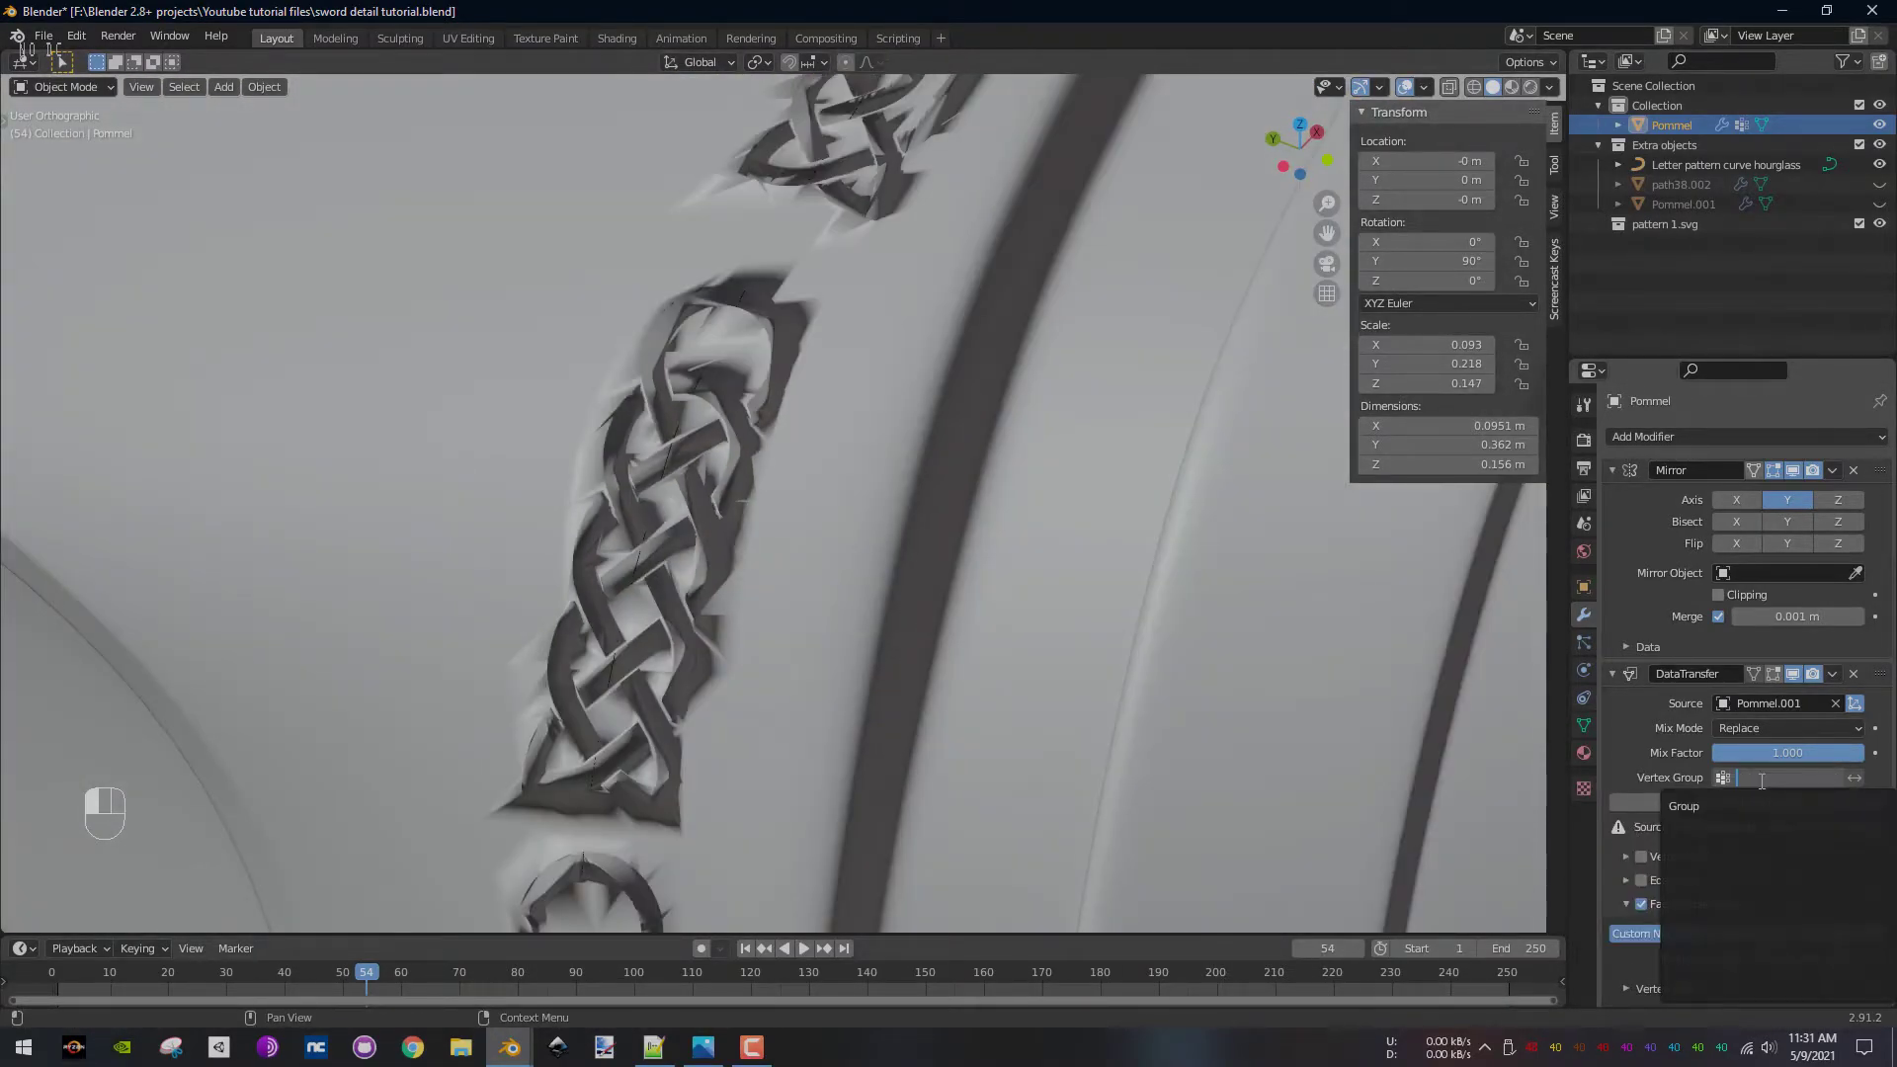
{"action": "left_click", "coordinate": [1684, 806]}
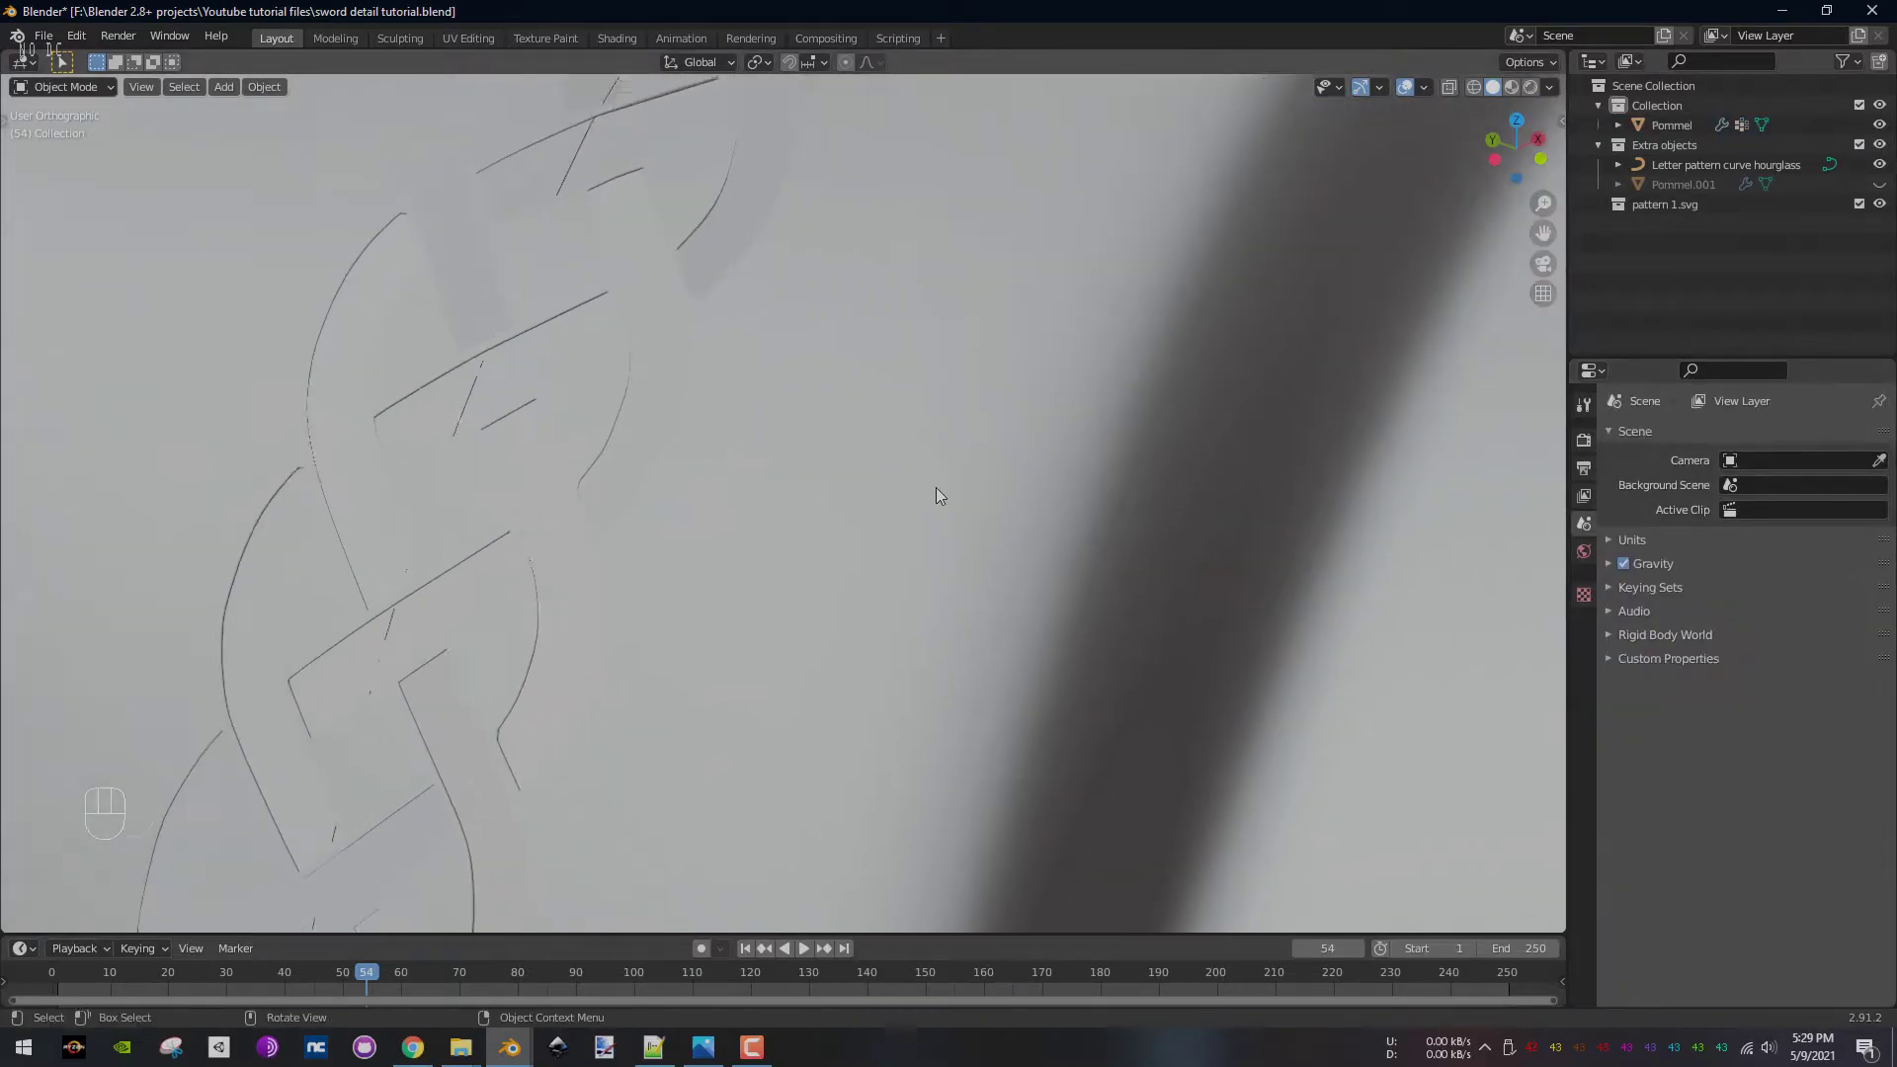
- Select the pommel object and switch it into Edit Mode
{"action": "middle_click_drag", "start_coordinate": [935, 488], "coordinate": [861, 673]}
{"action": "left_click", "coordinate": [862, 674]}
{"action": "key", "text": "Tab"}
{"action": "key", "text": "Tab"}
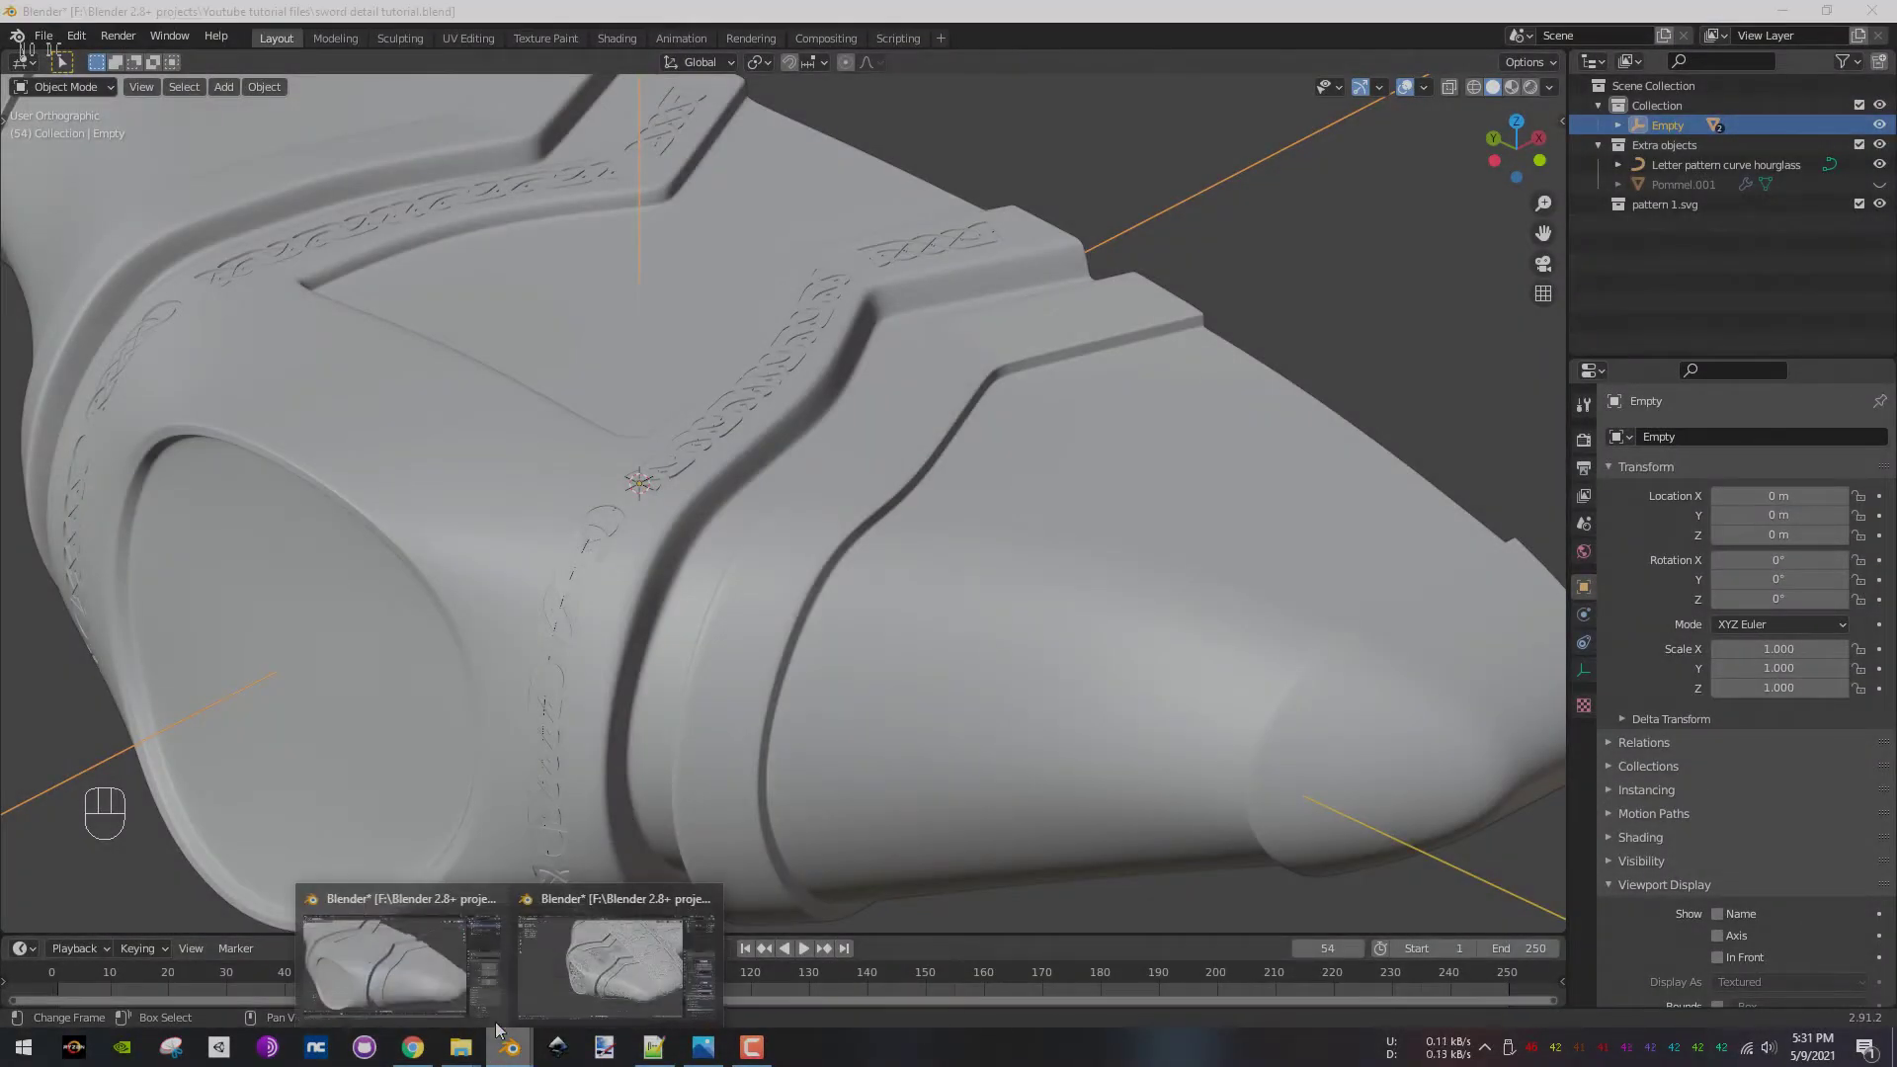
- Switch to the viking sword file and inspect the braided band across the guard
{"action": "left_click", "coordinate": [584, 983]}
{"action": "middle_click_drag", "start_coordinate": [887, 492], "coordinate": [885, 633]}
{"action": "scroll", "coordinate": [885, 632], "scroll_direction": "up", "scroll_amount": 5}
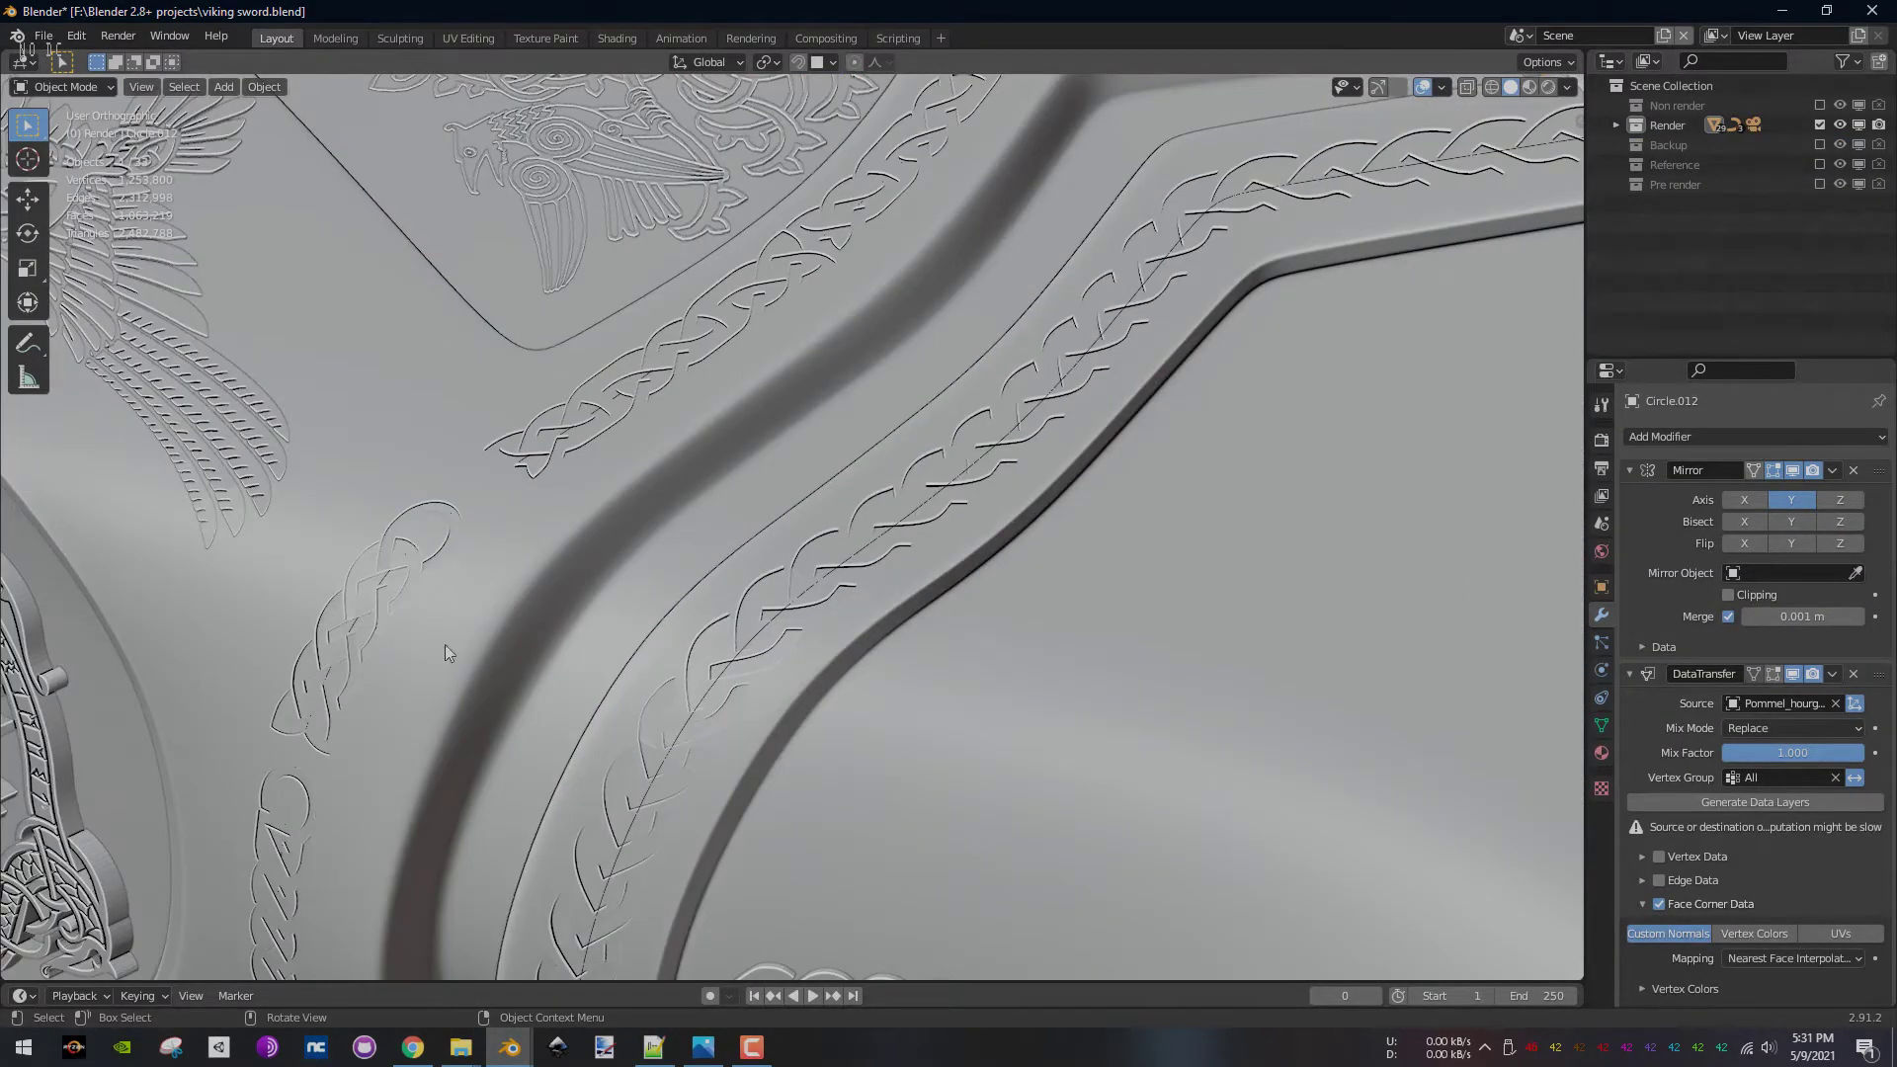
{"action": "left_click", "coordinate": [879, 539]}
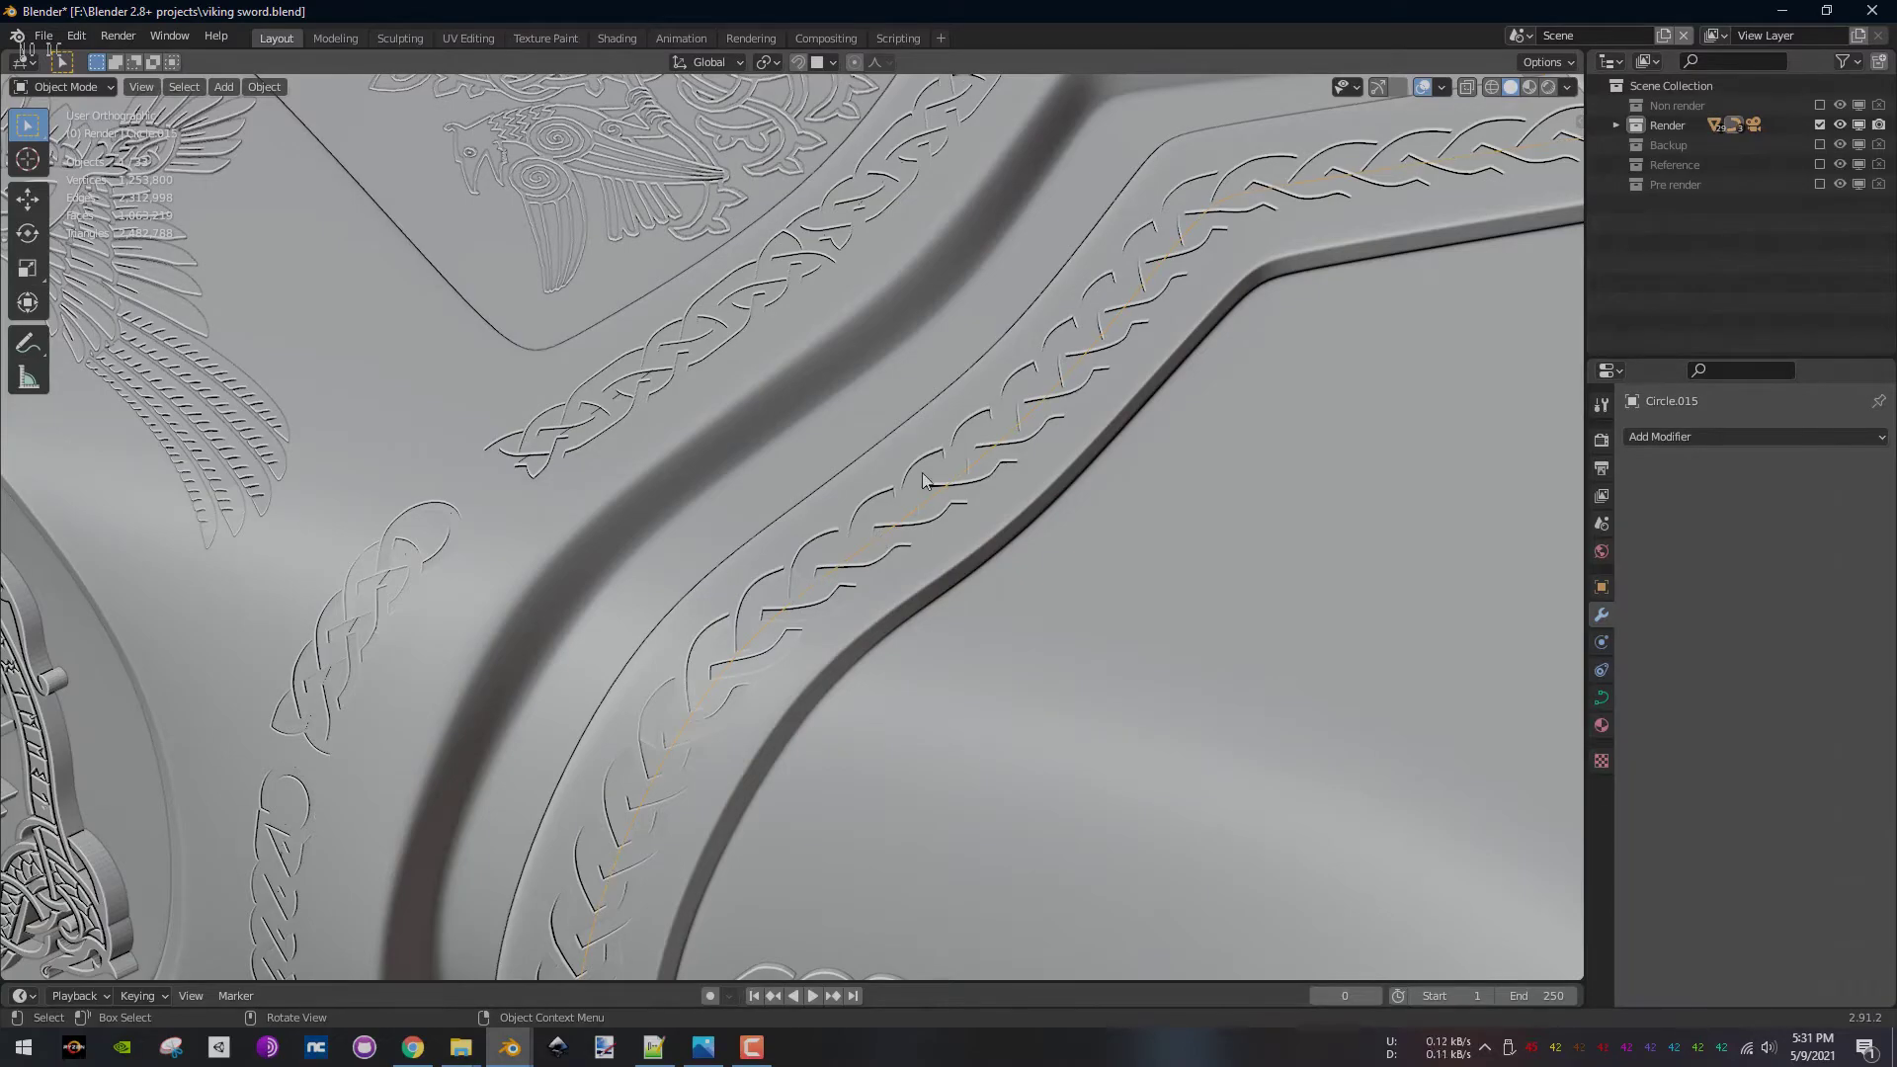
{"action": "scroll", "coordinate": [923, 481], "scroll_direction": "down", "scroll_amount": 5}
{"action": "scroll", "coordinate": [920, 509], "scroll_direction": "up", "scroll_amount": 2}
{"action": "scroll", "coordinate": [931, 647], "scroll_direction": "down", "scroll_amount": 6}
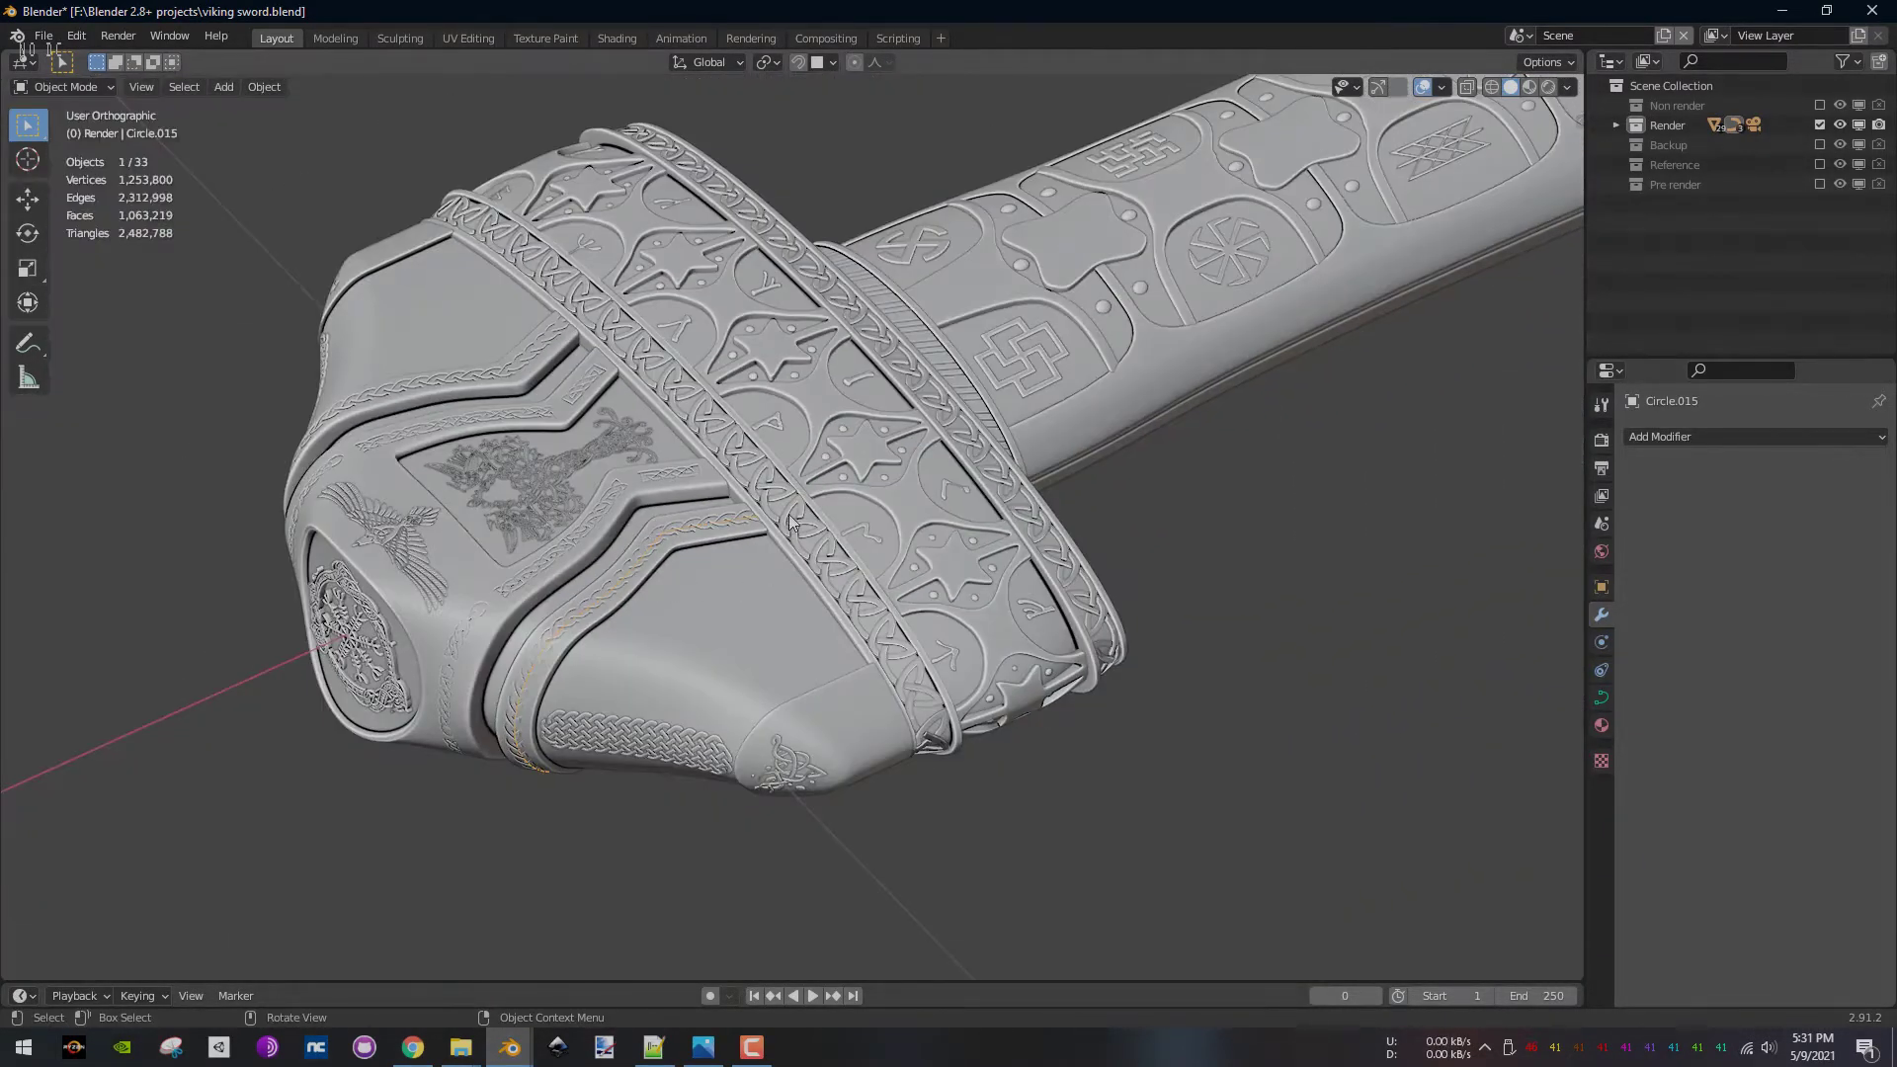
{"action": "left_click", "coordinate": [791, 522]}
{"action": "scroll", "coordinate": [723, 479], "scroll_direction": "up", "scroll_amount": 6}
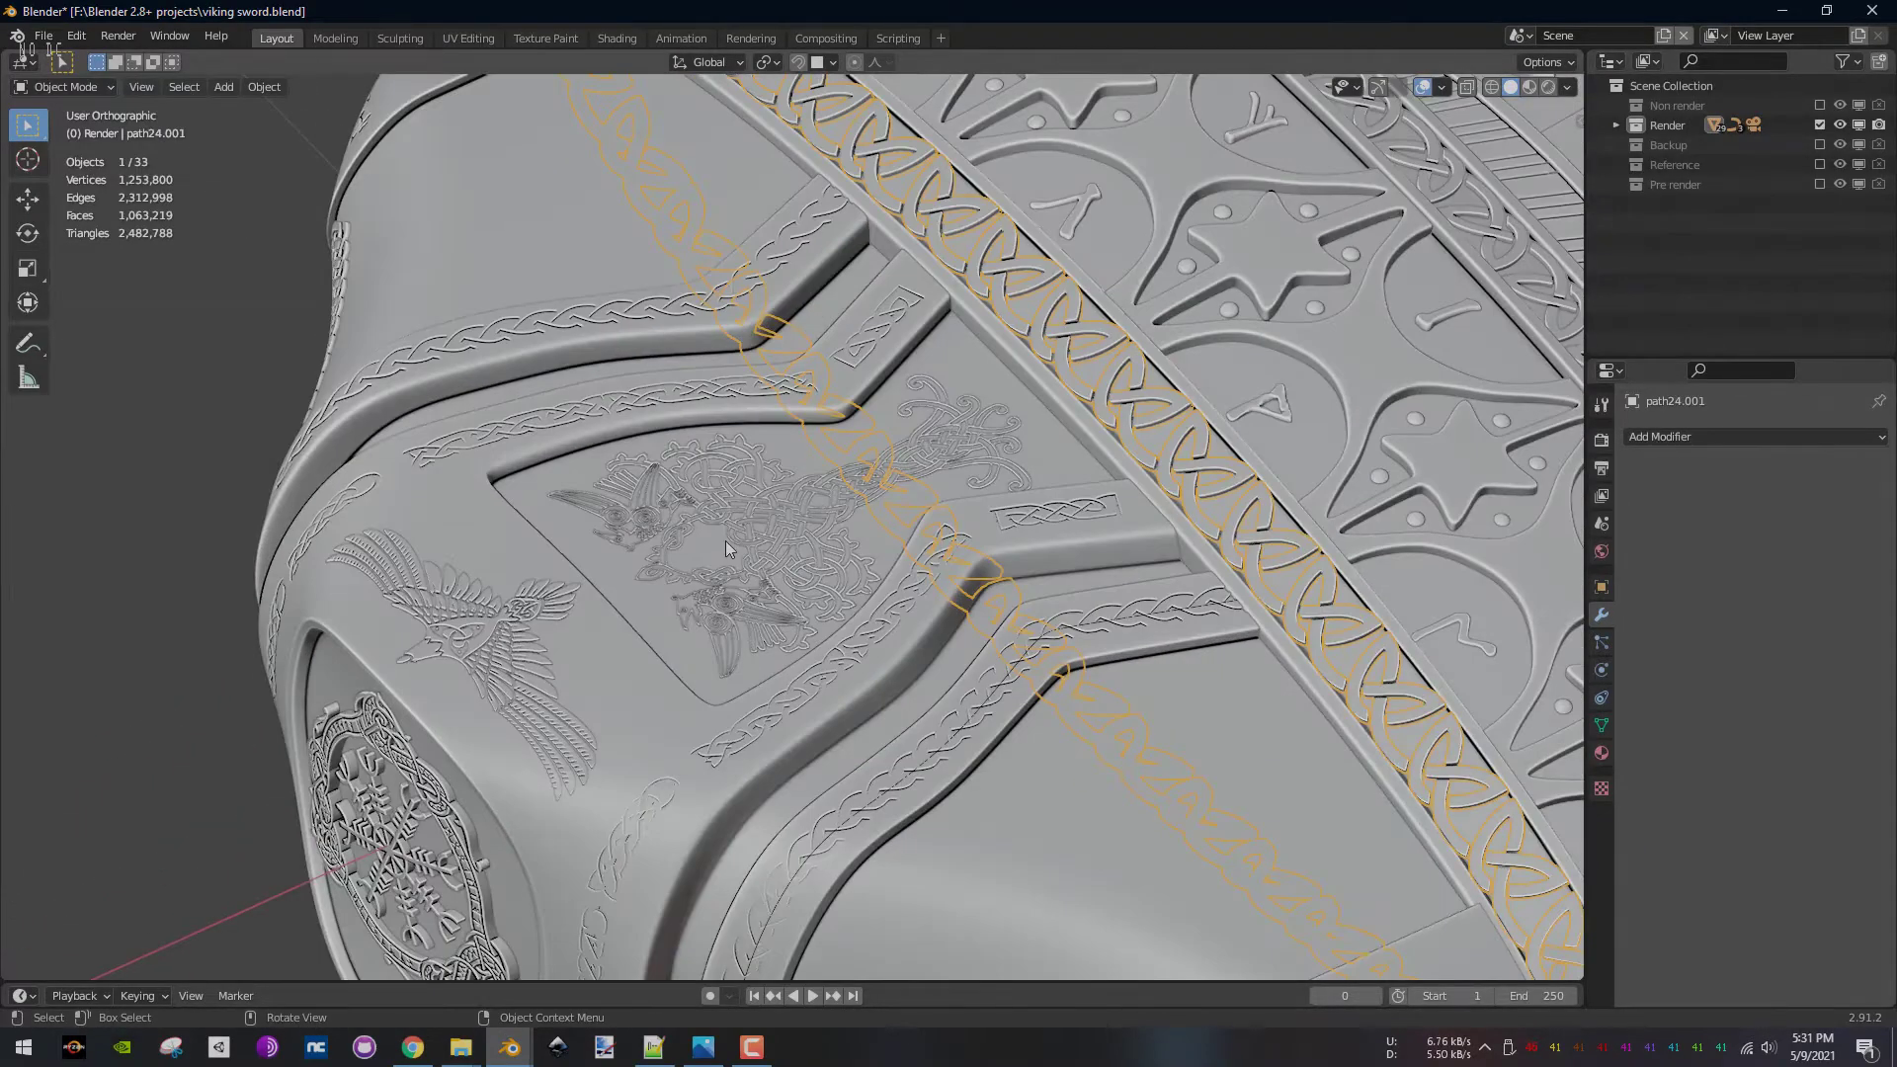
- Inspect the Circle.012, eagle engraving and engraved disk objects on the pommel
{"action": "left_click", "coordinate": [460, 624]}
{"action": "left_click", "coordinate": [547, 599]}
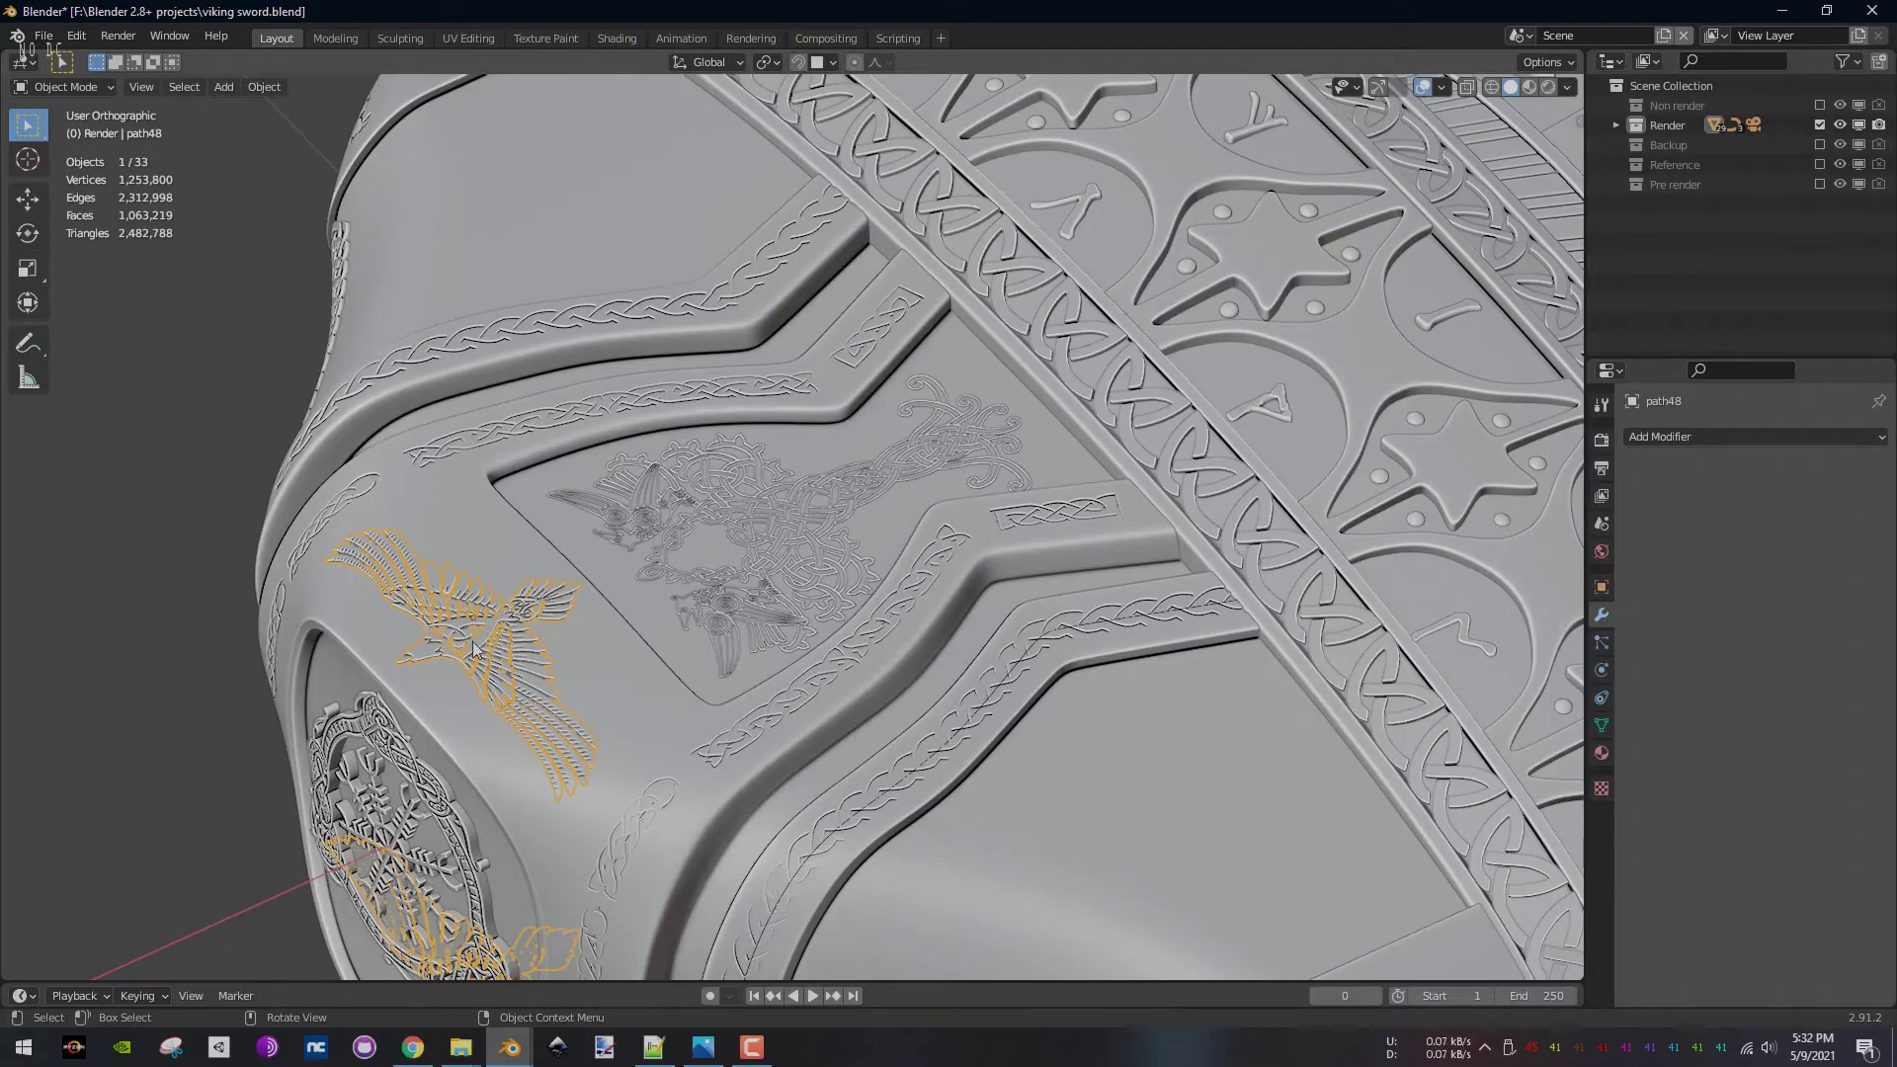
{"action": "scroll", "coordinate": [479, 659], "scroll_direction": "down", "scroll_amount": 4}
{"action": "middle_click_drag", "start_coordinate": [525, 550], "coordinate": [548, 553]}
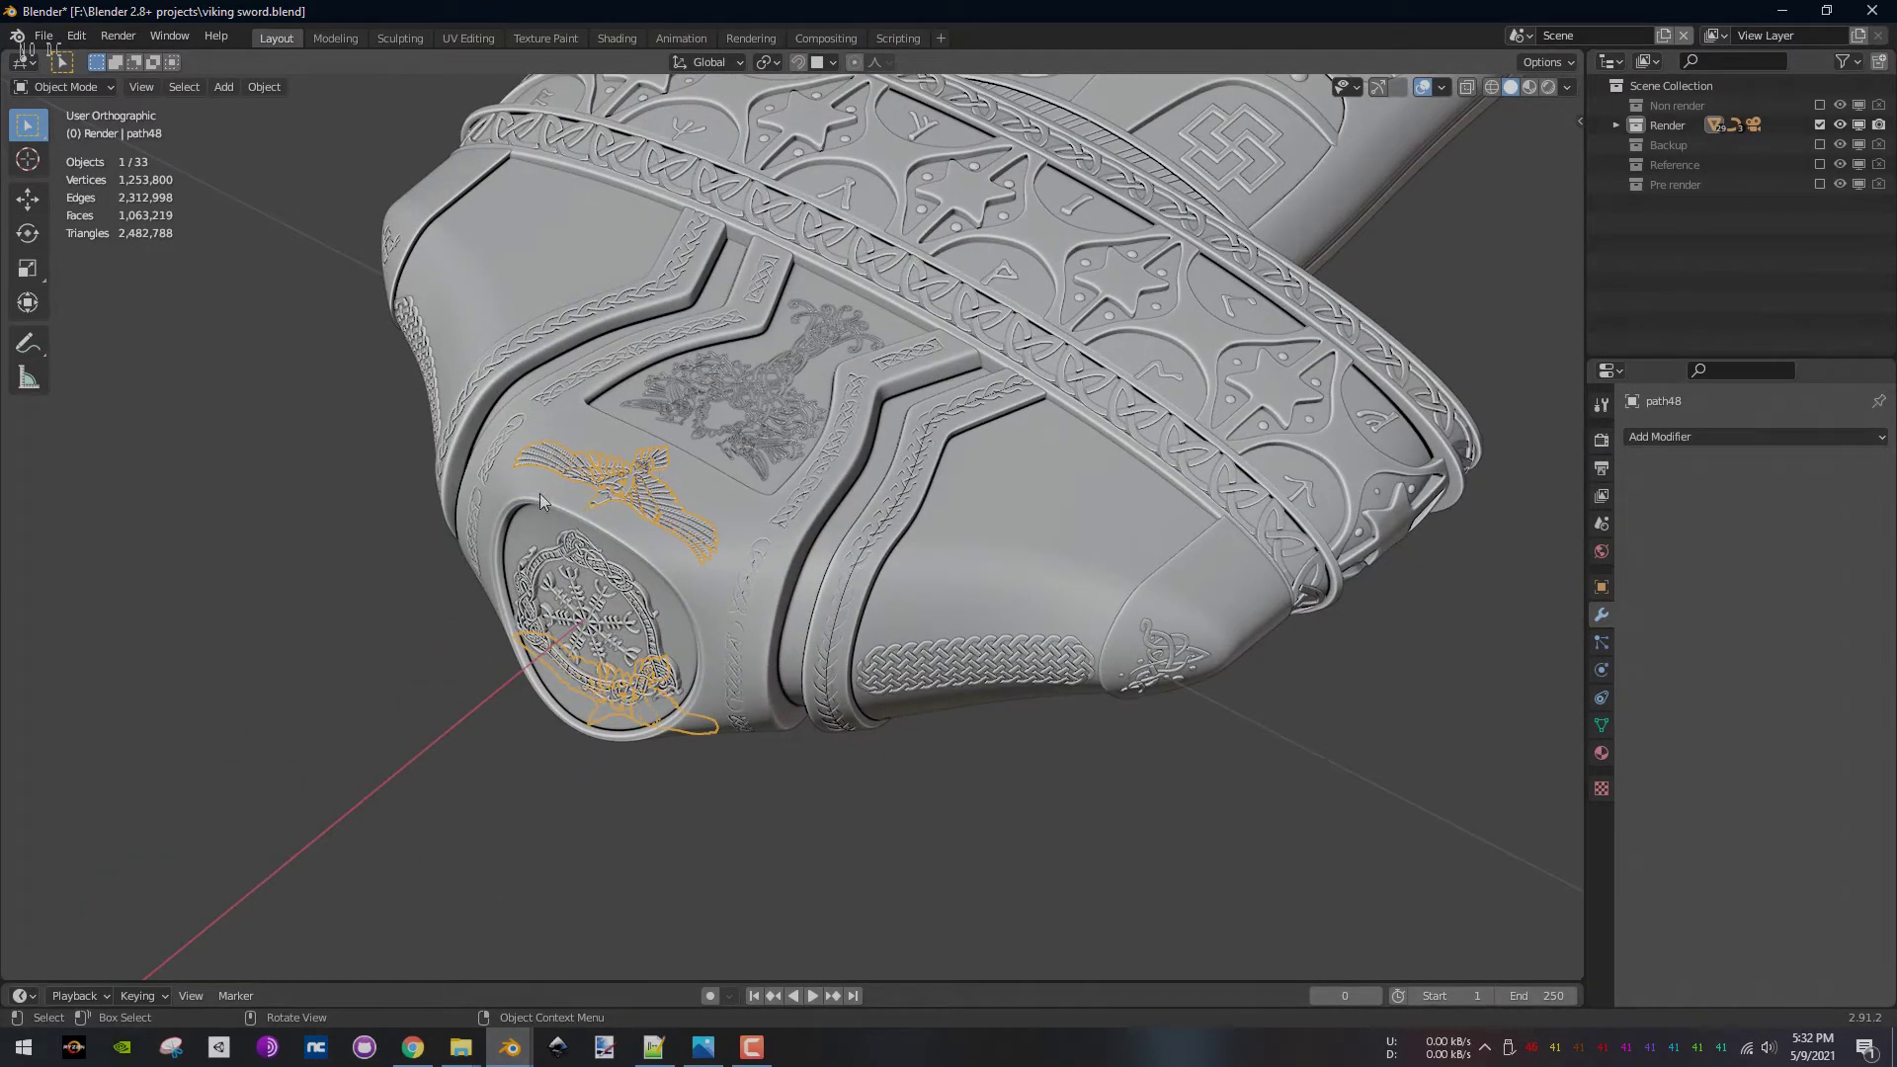
{"action": "scroll", "coordinate": [706, 487], "scroll_direction": "up", "scroll_amount": 4}
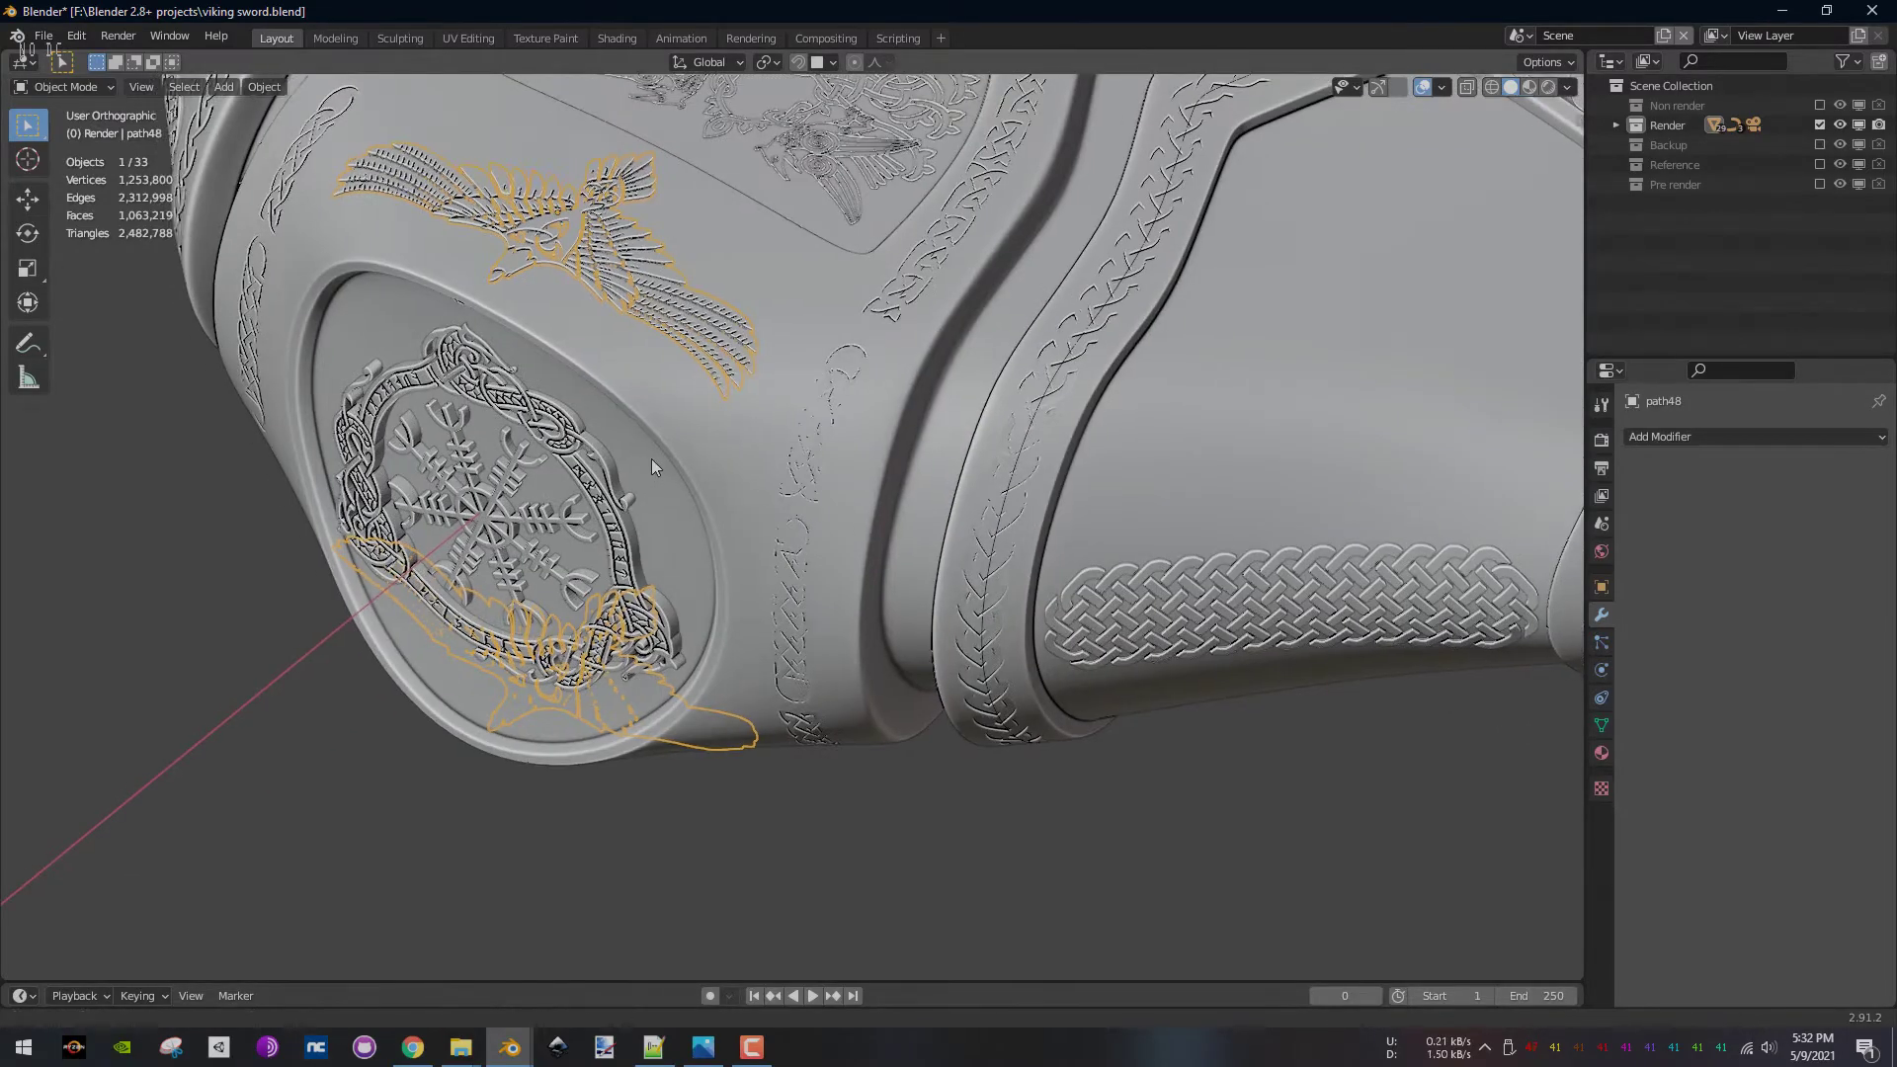
{"action": "middle_click_drag", "start_coordinate": [650, 459], "coordinate": [927, 529]}
{"action": "scroll", "coordinate": [898, 525], "scroll_direction": "up", "scroll_amount": 2}
{"action": "left_click", "coordinate": [897, 522]}
- Hide the knotwork engraving path84 near the pommel tip, leaving its carved imprint
{"action": "scroll", "coordinate": [897, 518], "scroll_direction": "down", "scroll_amount": 5}
{"action": "scroll", "coordinate": [870, 499], "scroll_direction": "up", "scroll_amount": 3}
{"action": "left_click", "coordinate": [1028, 638]}
{"action": "scroll", "coordinate": [692, 608], "scroll_direction": "up", "scroll_amount": 4}
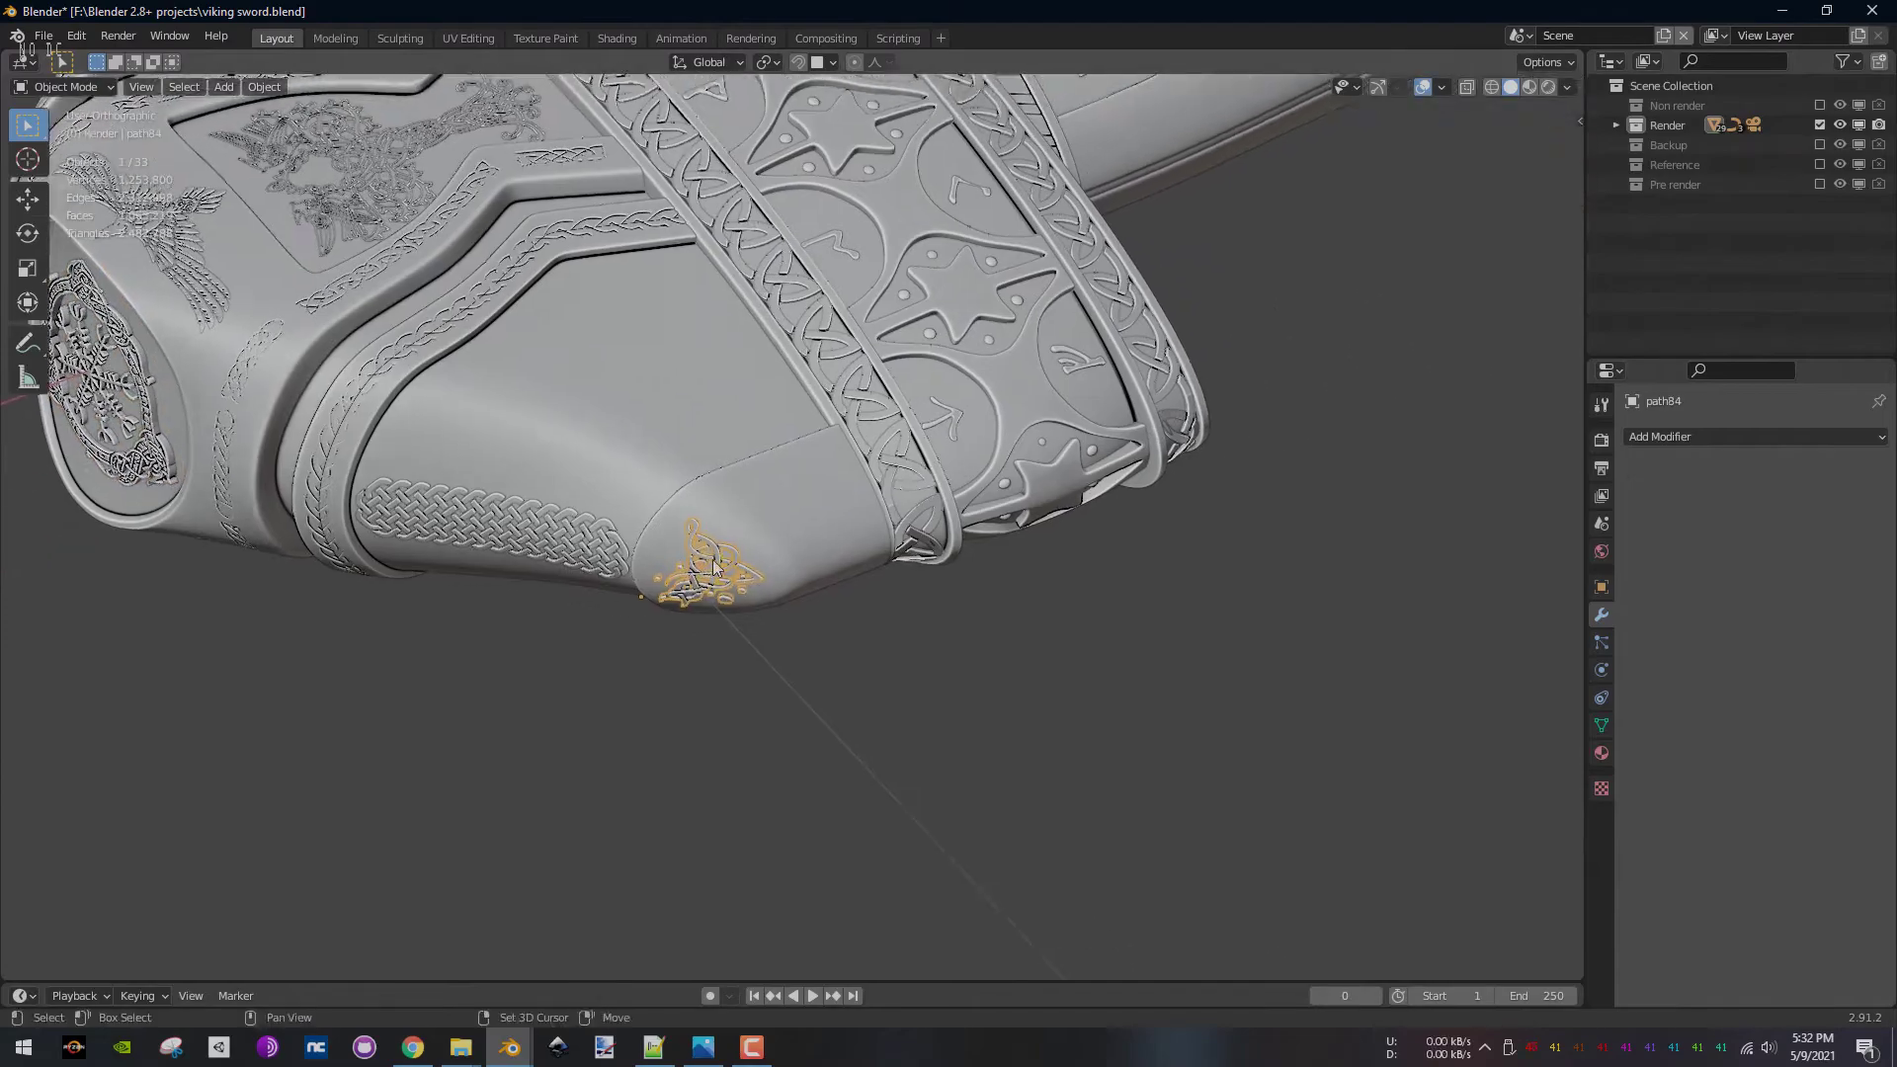
{"action": "key", "text": "h"}
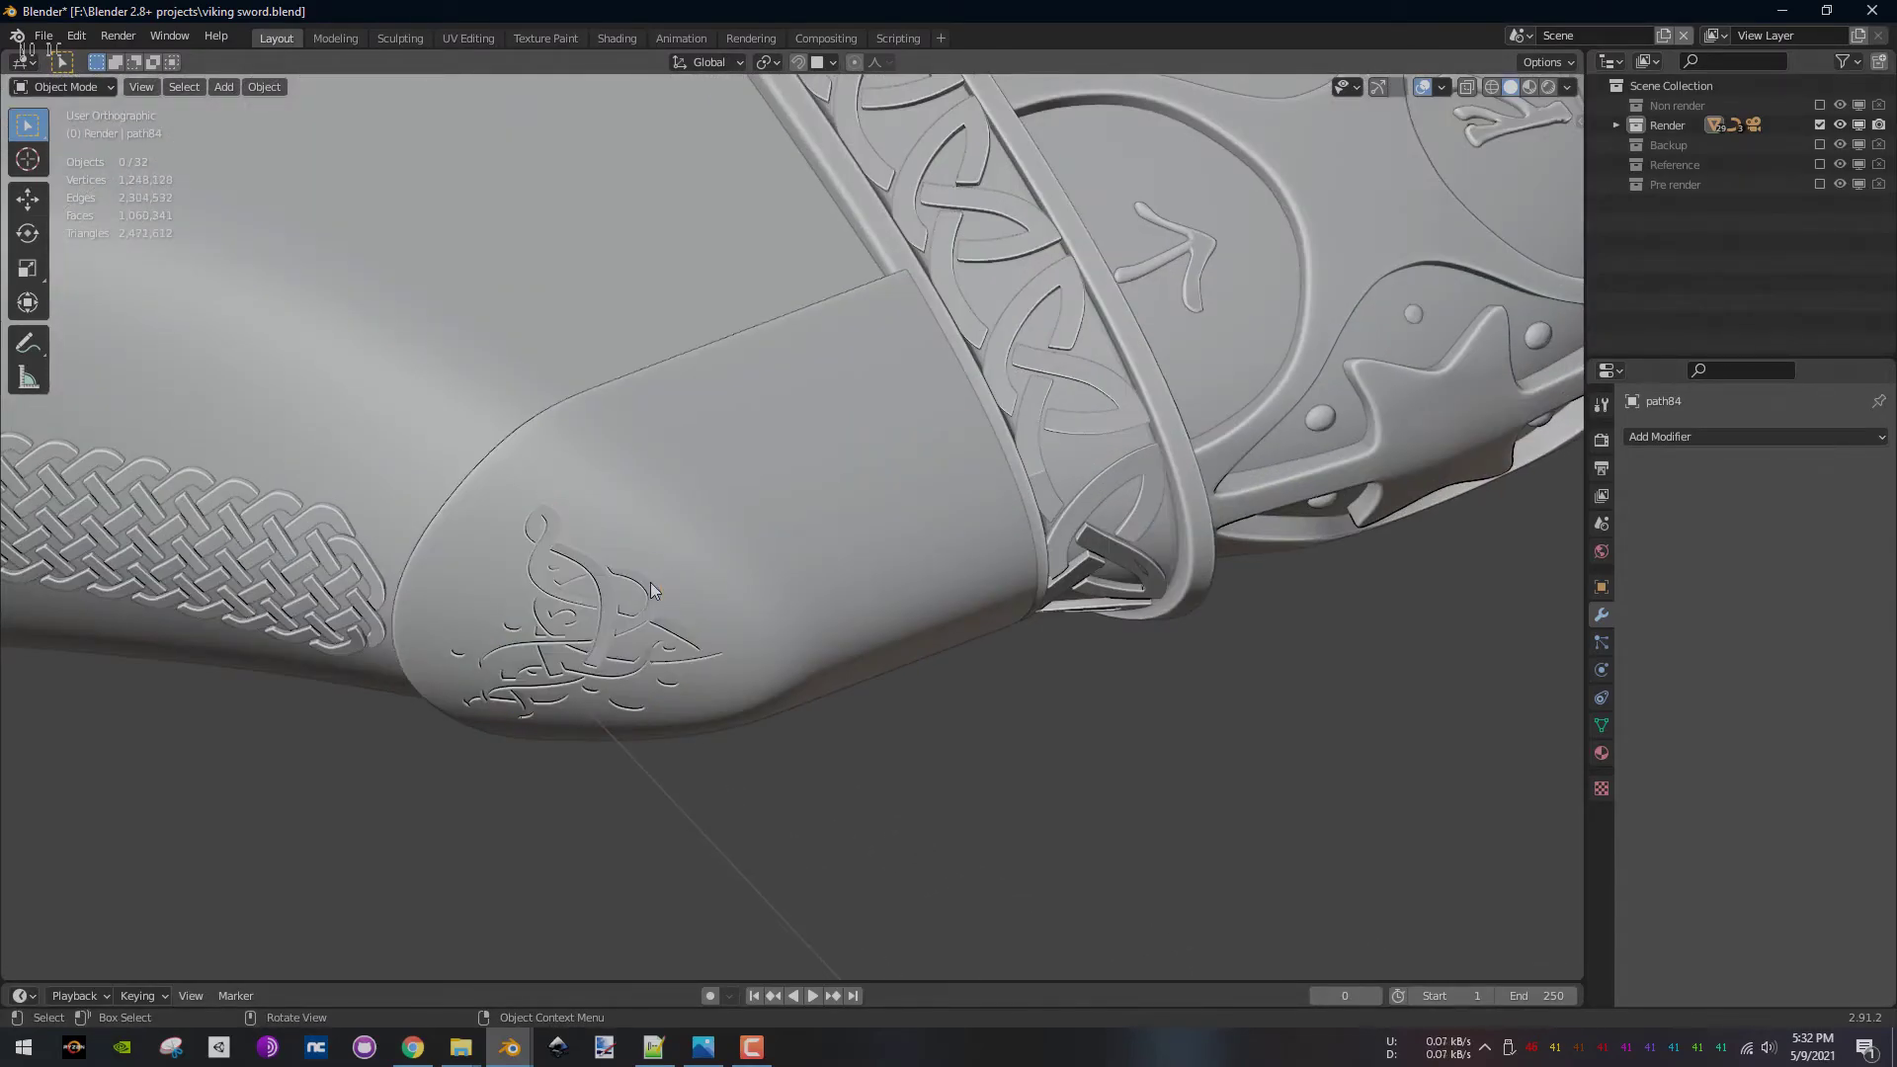